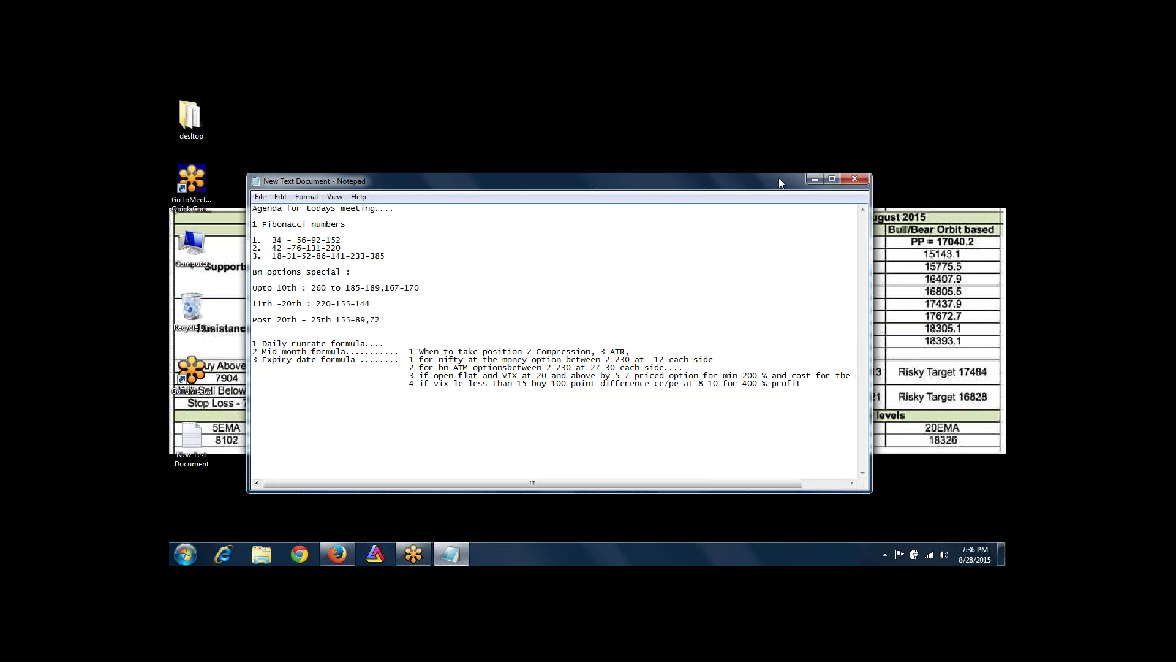
Put away the Notepad agenda and examine the G series in column H of the Japanese Fibonacci sheet.
click(814, 179)
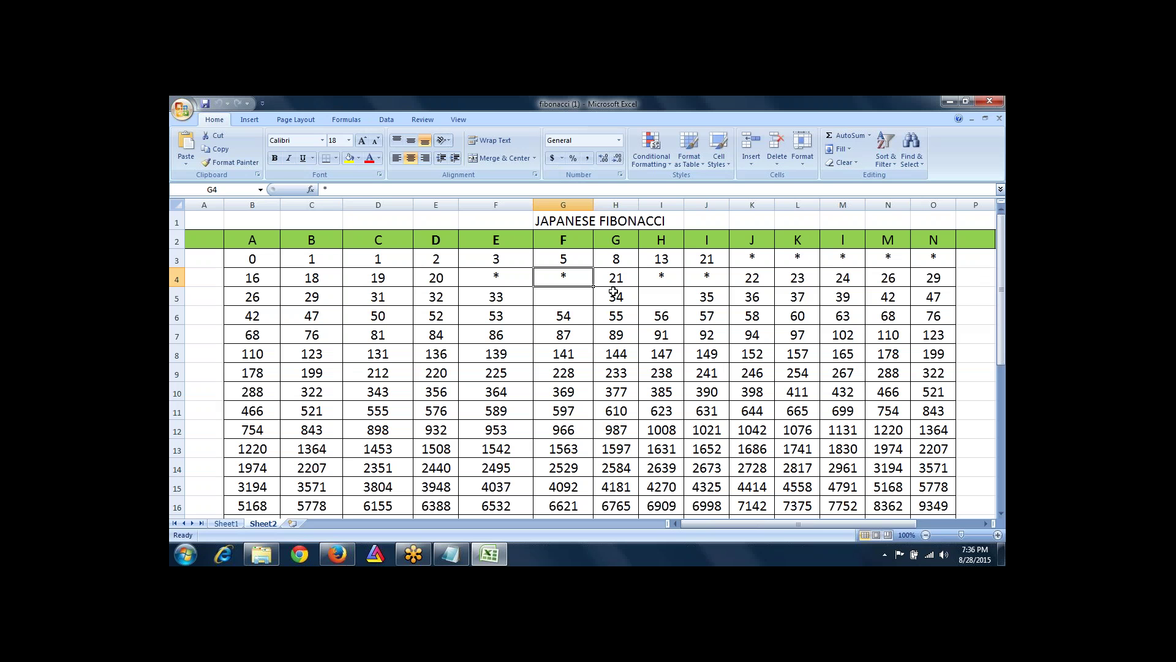
click(617, 299)
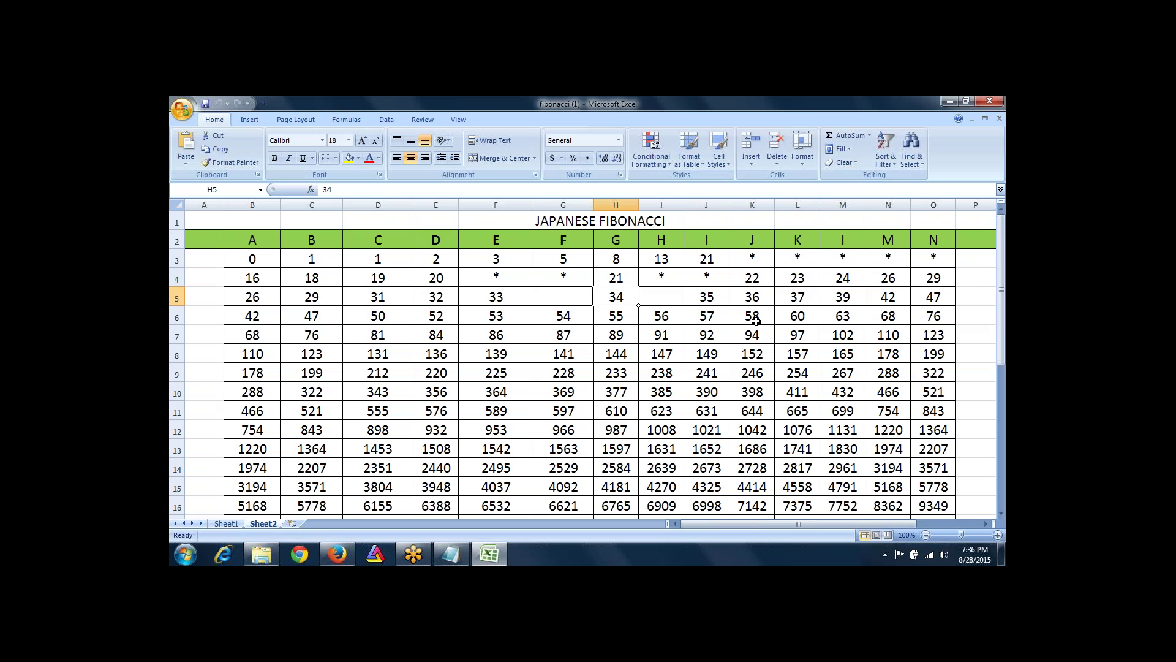
key(Up)
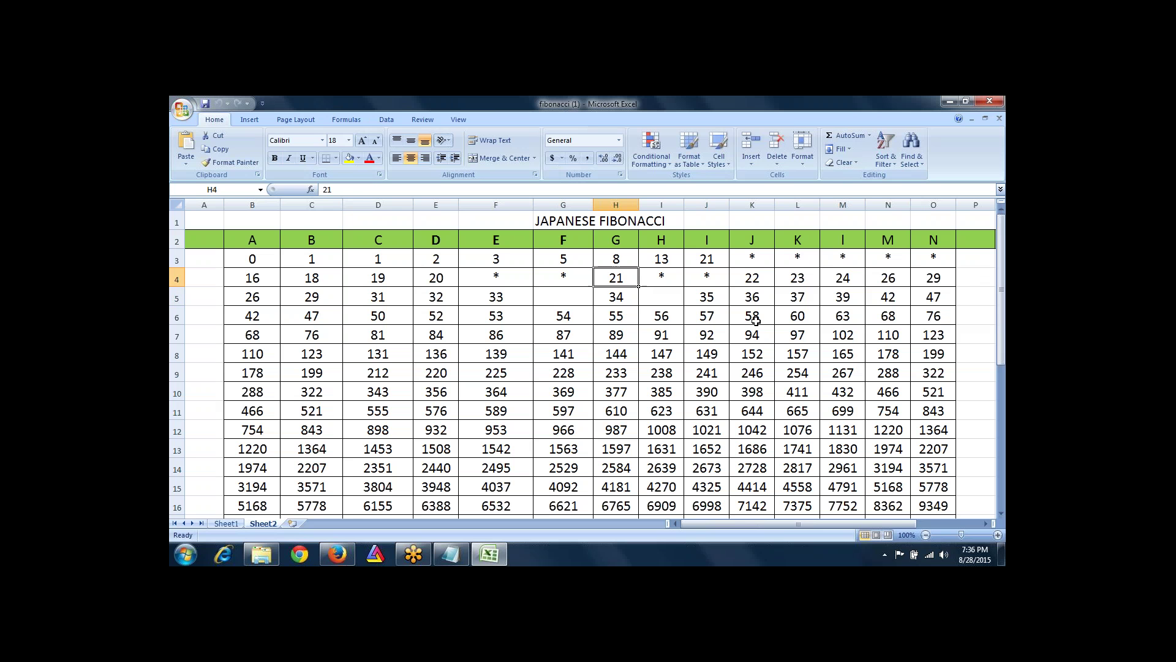
key(Down)
key(Down)
key(Down)
key(Down)
key(Down)
key(Down)
key(Up)
key(Up)
key(Up)
key(Up)
key(Up)
key(Up)
key(Up)
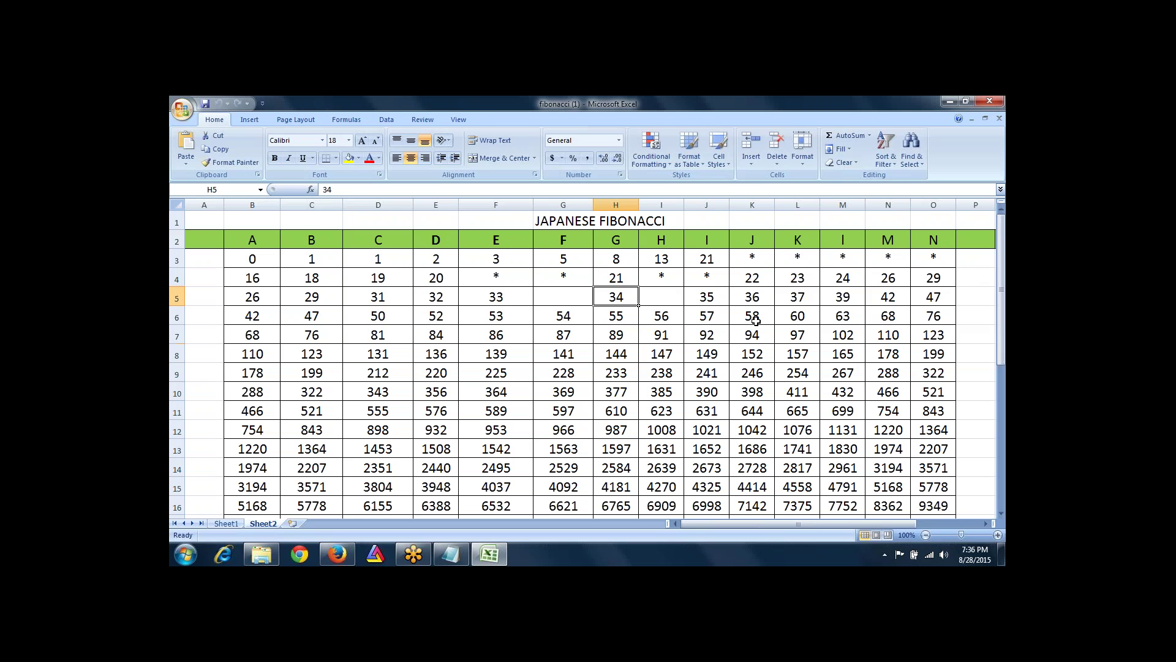
key(Down)
key(Down)
key(Down)
key(Down)
key(Down)
key(Down)
key(Down)
key(Down)
key(Down)
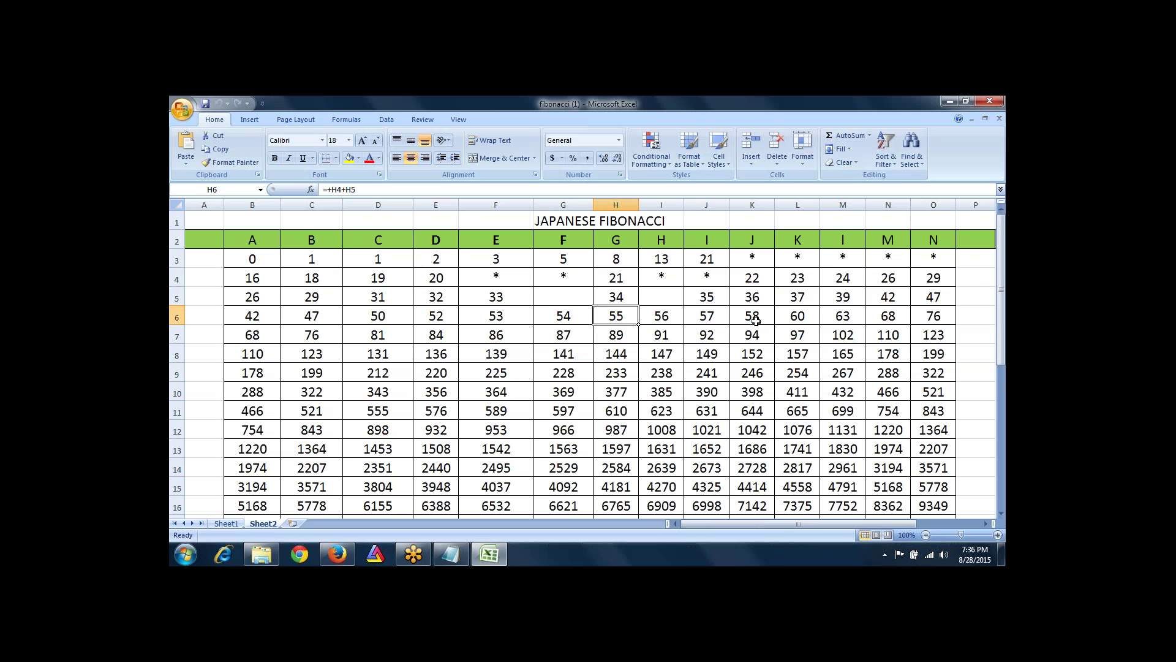
Examine the Fibonacci values along row 13, from column L across to column B and back to H13.
key(Down)
key(Right)
key(Right)
key(Right)
key(Right)
key(Right)
key(Right)
key(Right)
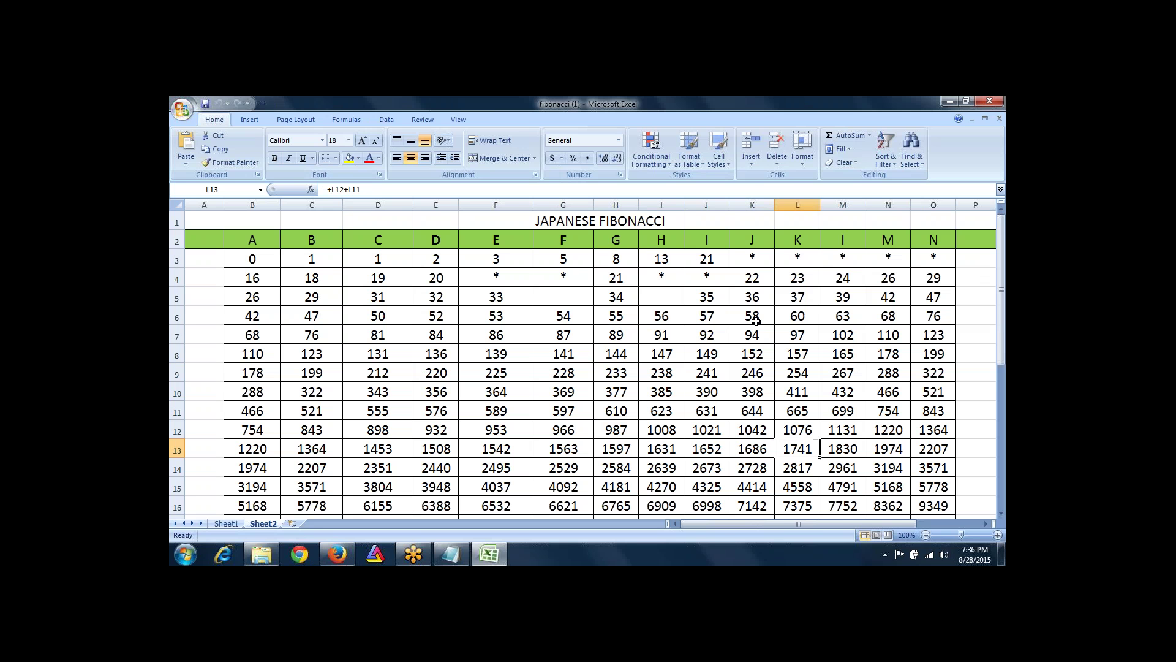
key(Left)
key(Left)
key(Left)
key(Left)
key(Left)
key(Left)
key(Left)
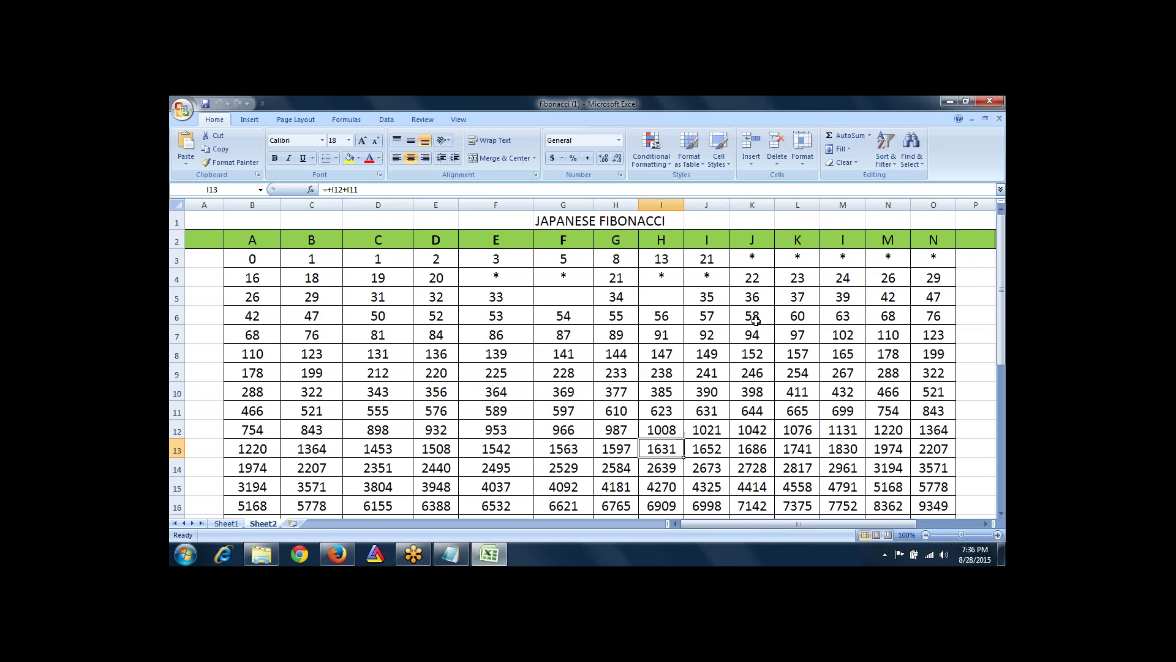
key(Left)
key(Right)
key(Right)
key(Right)
key(Left)
key(Left)
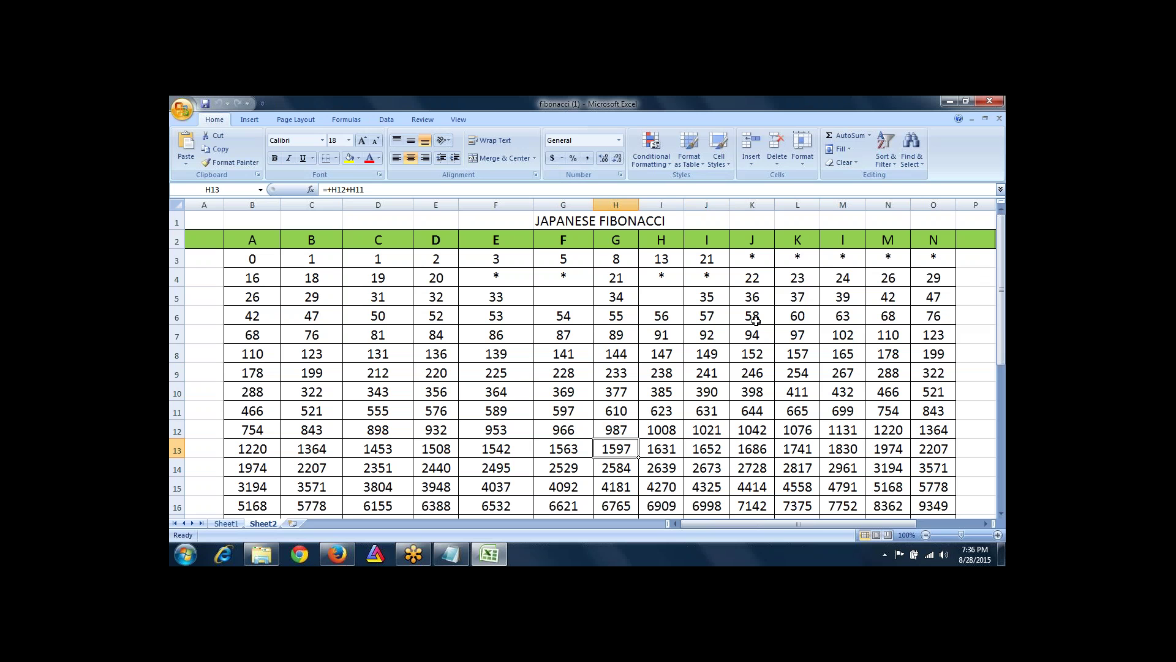
key(Left)
key(Left)
key(Left)
key(Left)
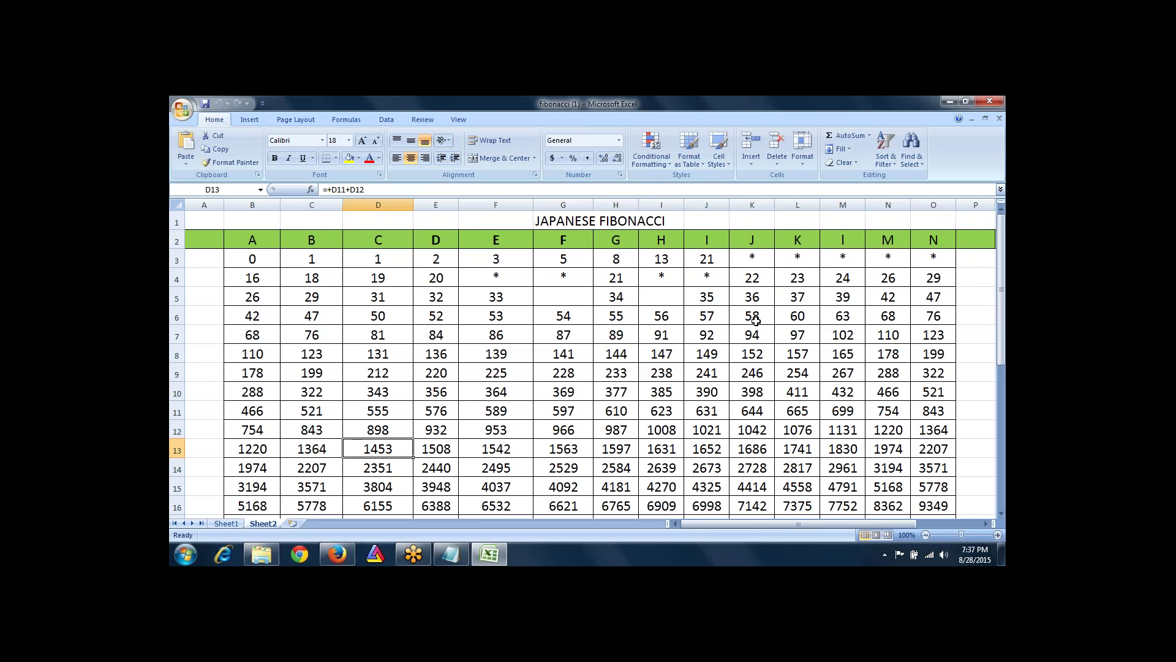
key(Left)
key(Left)
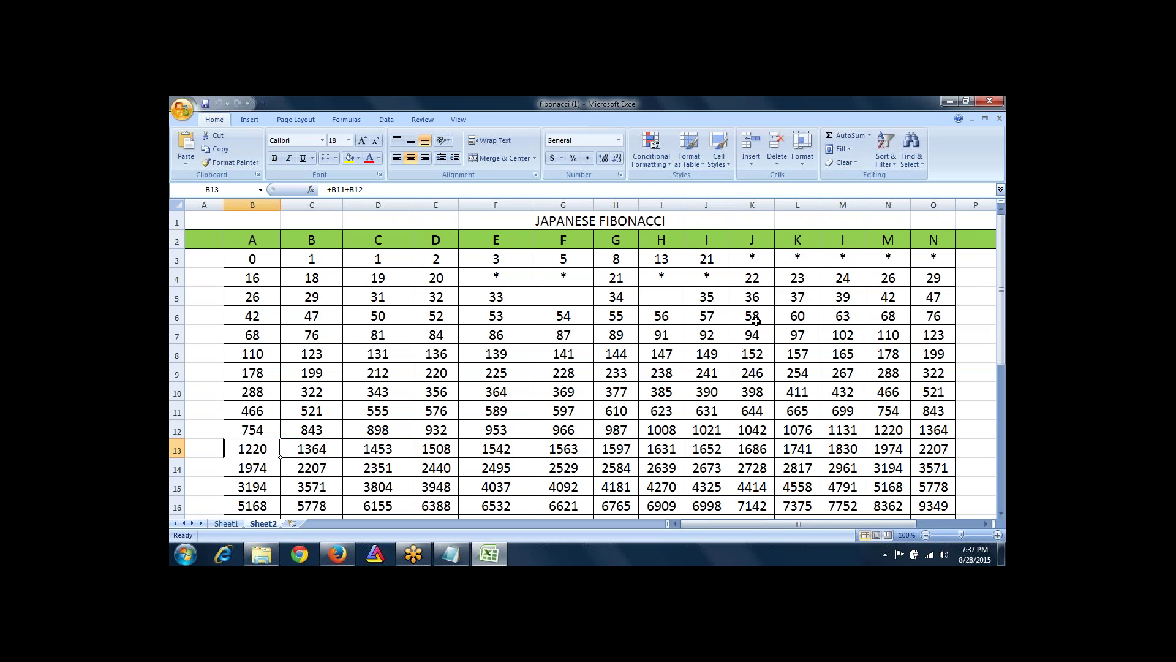
key(Right)
key(Right)
key(Right)
key(Right)
key(Right)
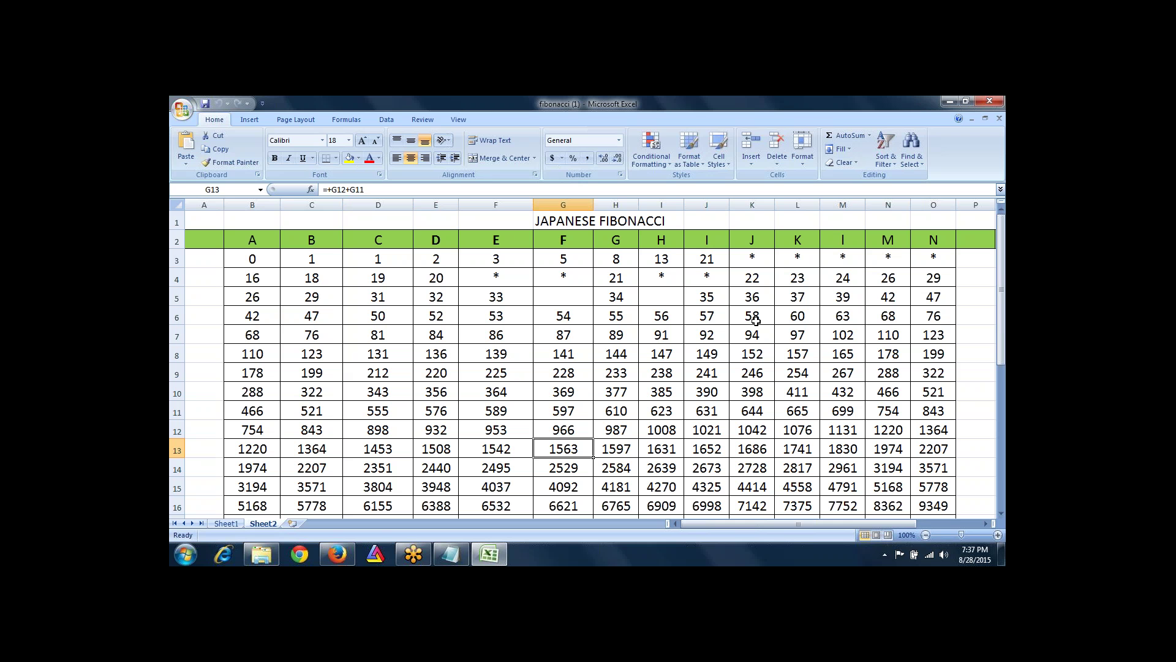
key(Right)
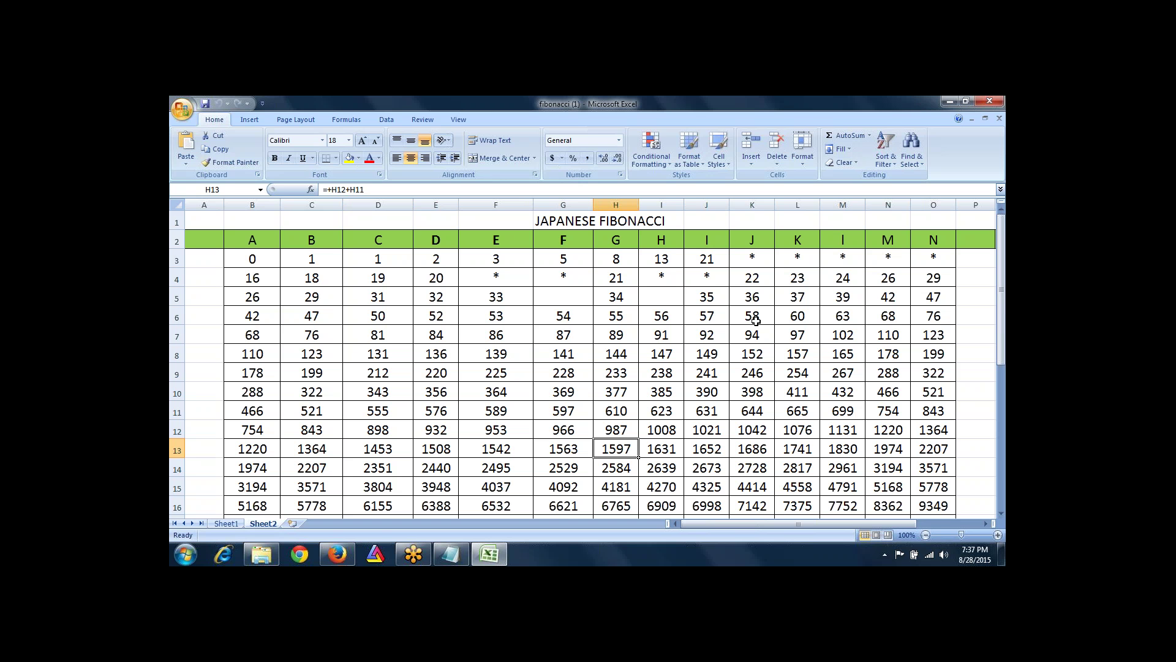
Trace the G series in column H from row 13 up to H3 and back down to H13.
key(Up)
key(Up)
key(Up)
key(Up)
key(Up)
key(Up)
key(Up)
key(Up)
key(Up)
key(Up)
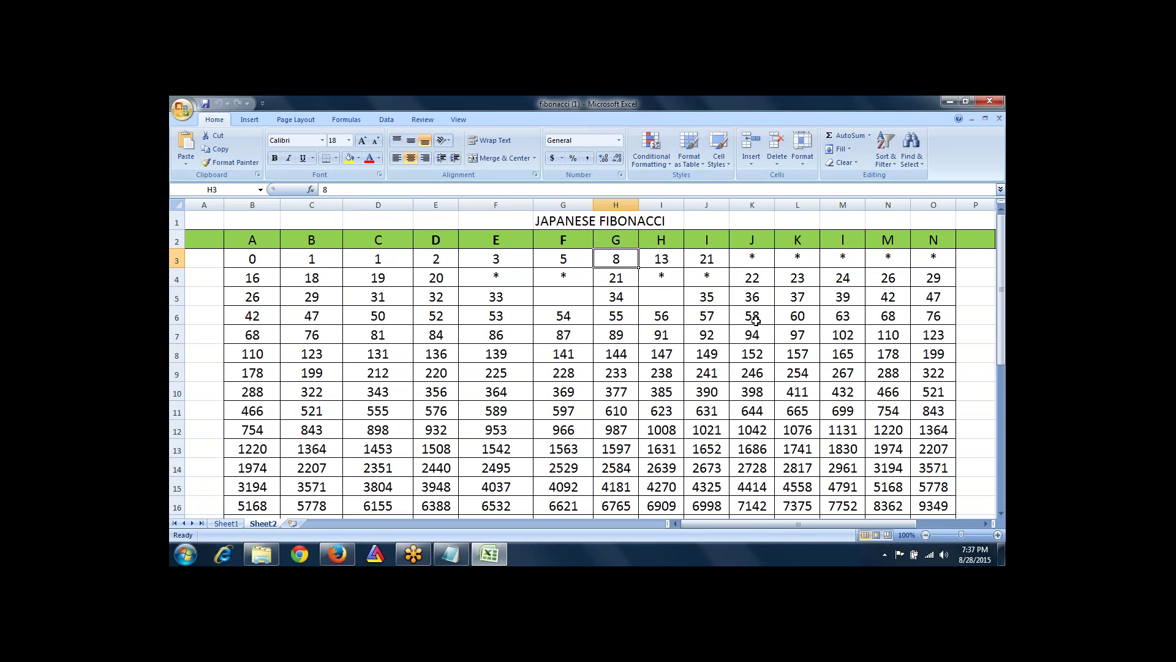
key(Down)
key(Down)
key(Down)
key(Down)
key(Down)
key(Down)
key(Down)
key(Down)
key(Down)
key(Down)
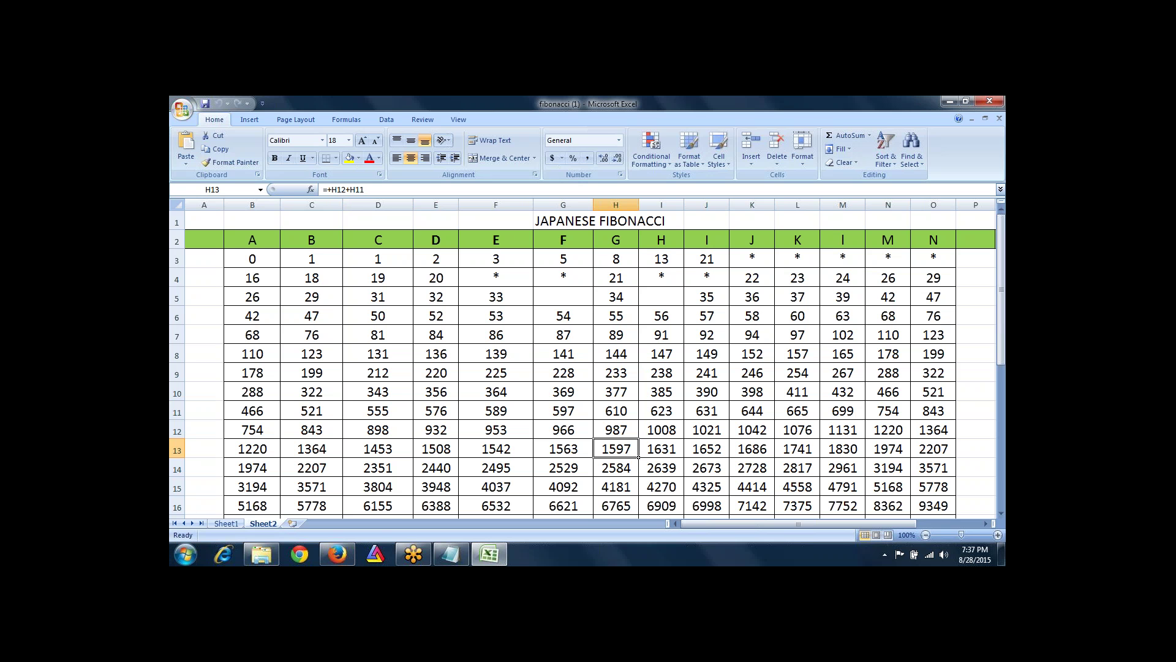
Consult the meeting agenda in Notepad, and examine row 9 of the Fibonacci sheet from column O towards column B.
click(456, 557)
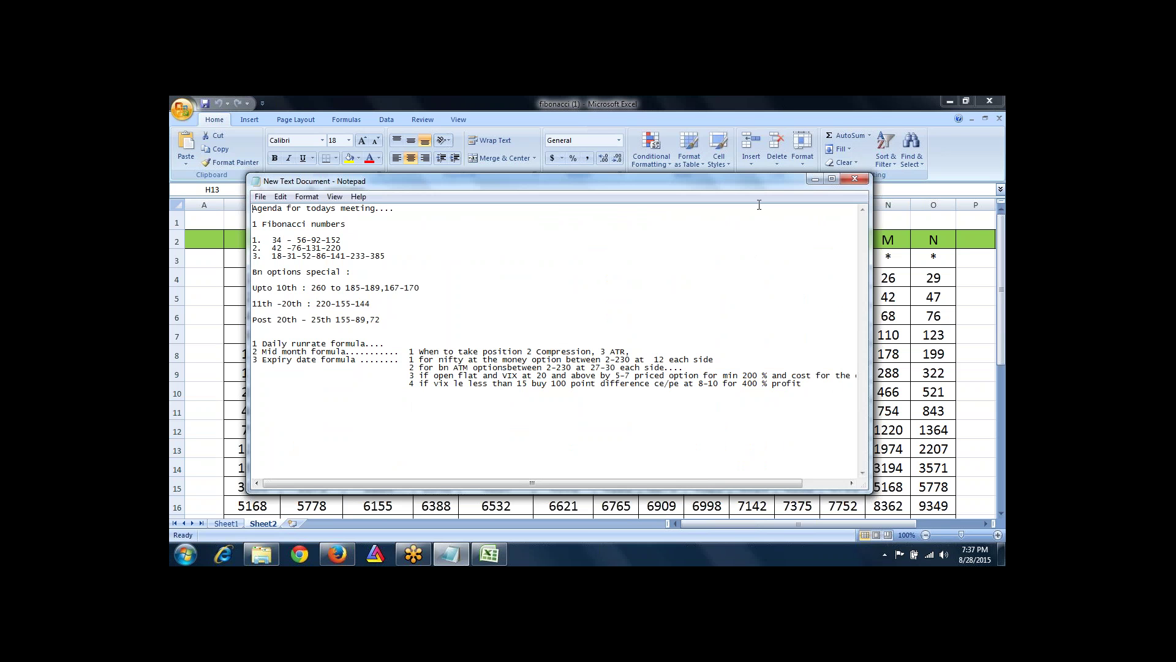
click(814, 179)
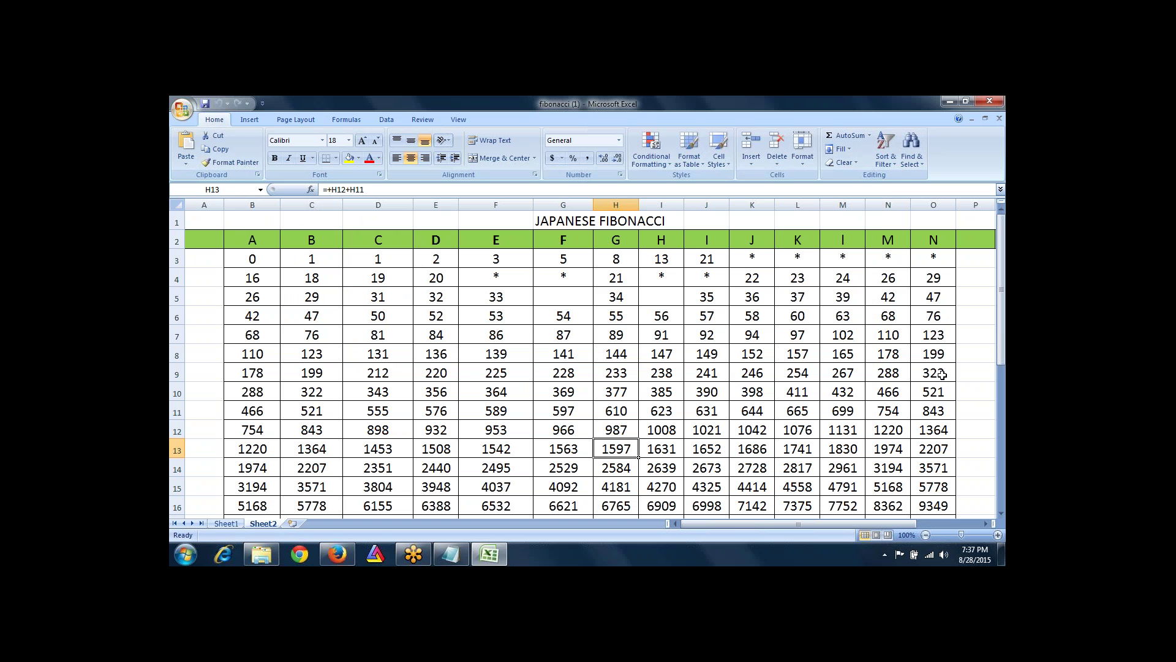
click(942, 374)
key(Left)
key(Left)
key(Left)
key(Left)
key(Left)
key(Left)
key(Left)
key(Left)
key(Left)
key(Left)
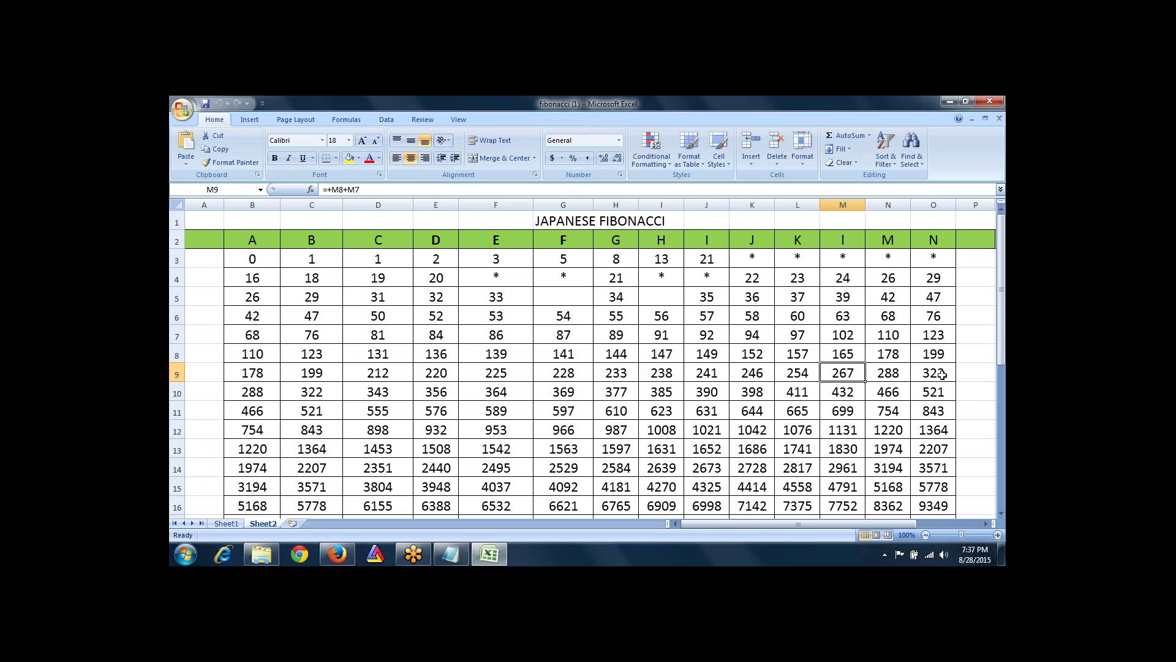
key(Right)
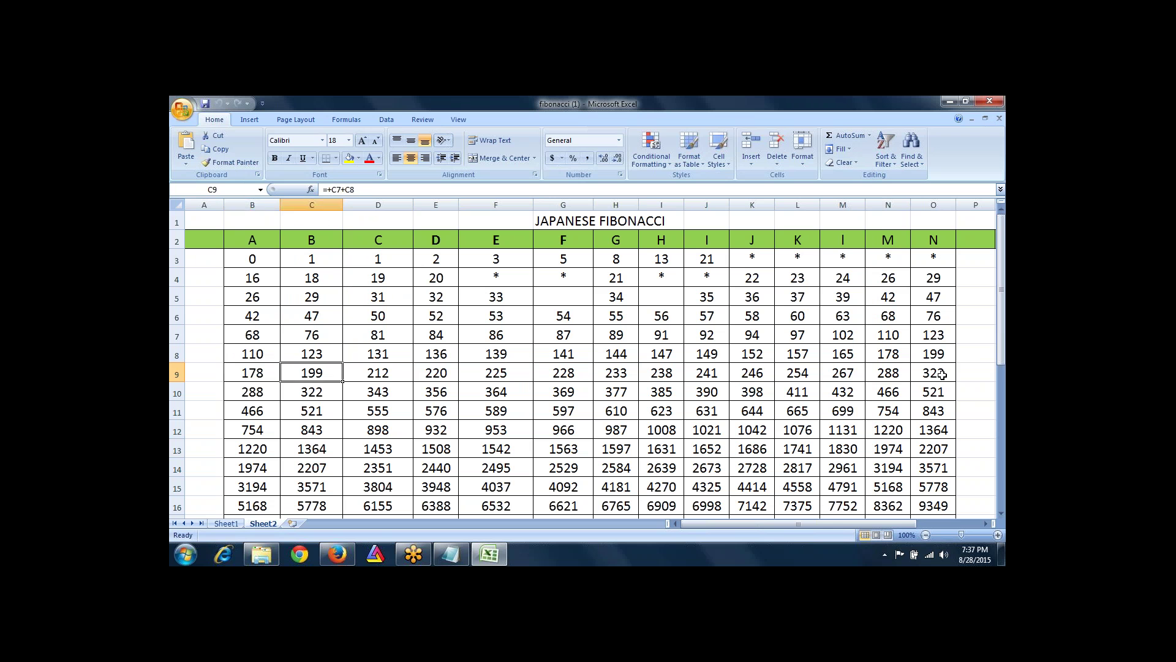
Compare the neighbouring Fibonacci values in B9 and C9.
key(Left)
key(Left)
key(Right)
key(Right)
key(Left)
key(Right)
key(Left)
key(Right)
key(Left)
key(Right)
key(Left)
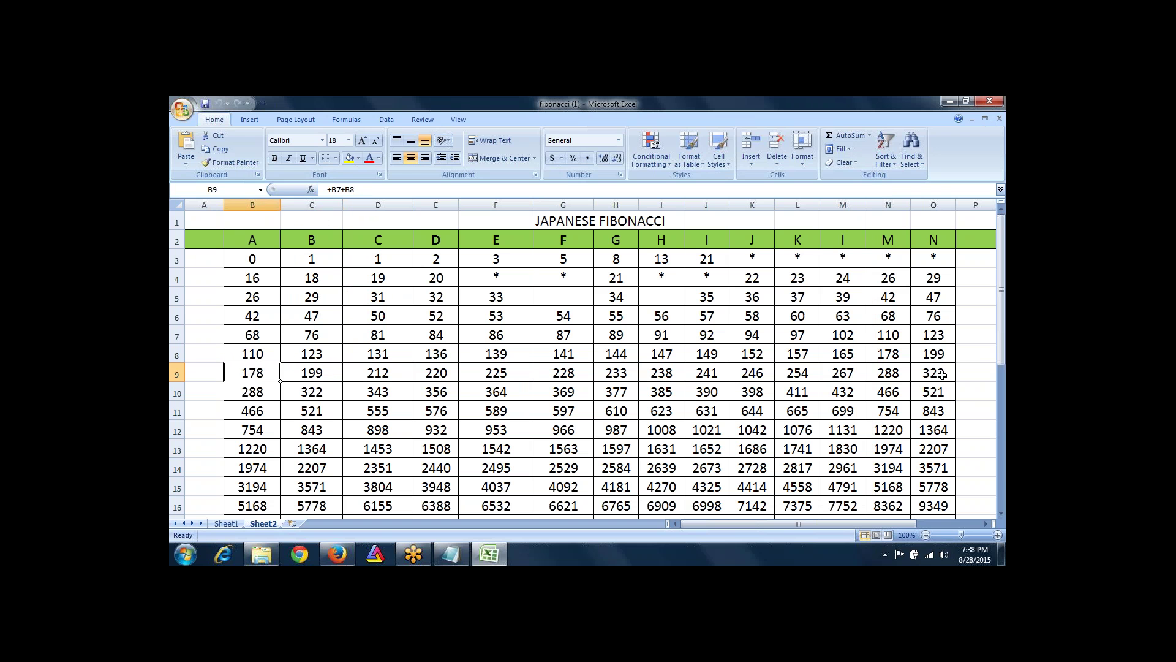
key(Right)
key(Left)
key(Right)
key(Left)
Examine the row 9 values from B9 across to M9 and back to B9.
key(Right)
key(Right)
key(Right)
key(Right)
key(Right)
key(Right)
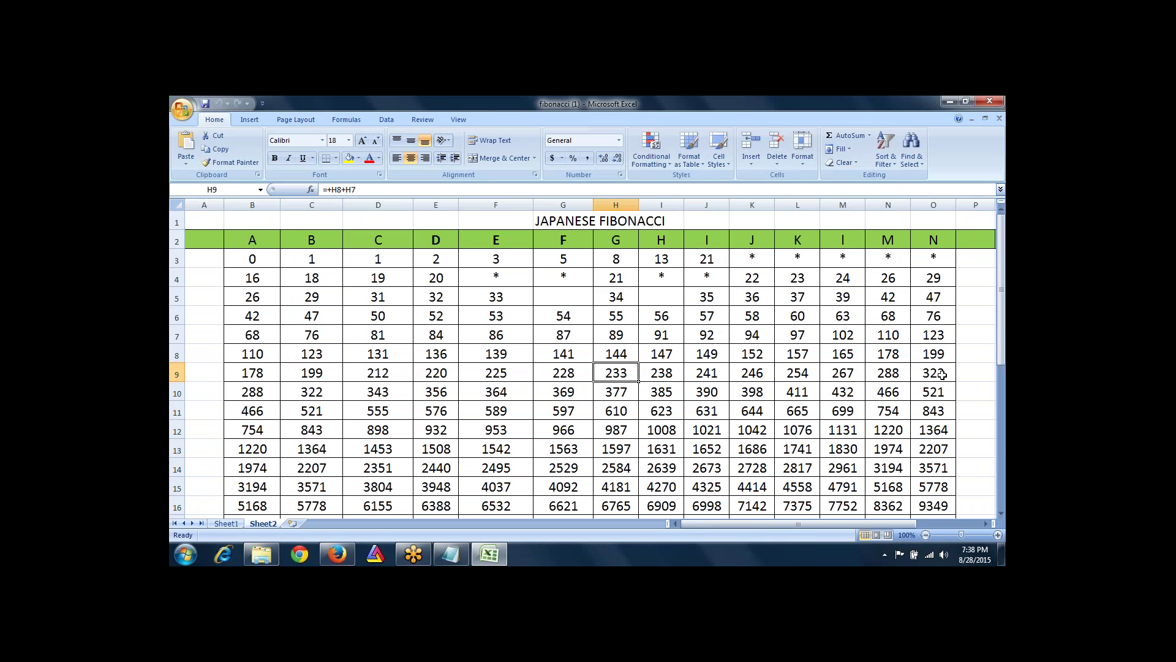
key(Right)
key(Right)
key(Right)
key(Right)
key(Right)
key(Left)
key(Left)
key(Left)
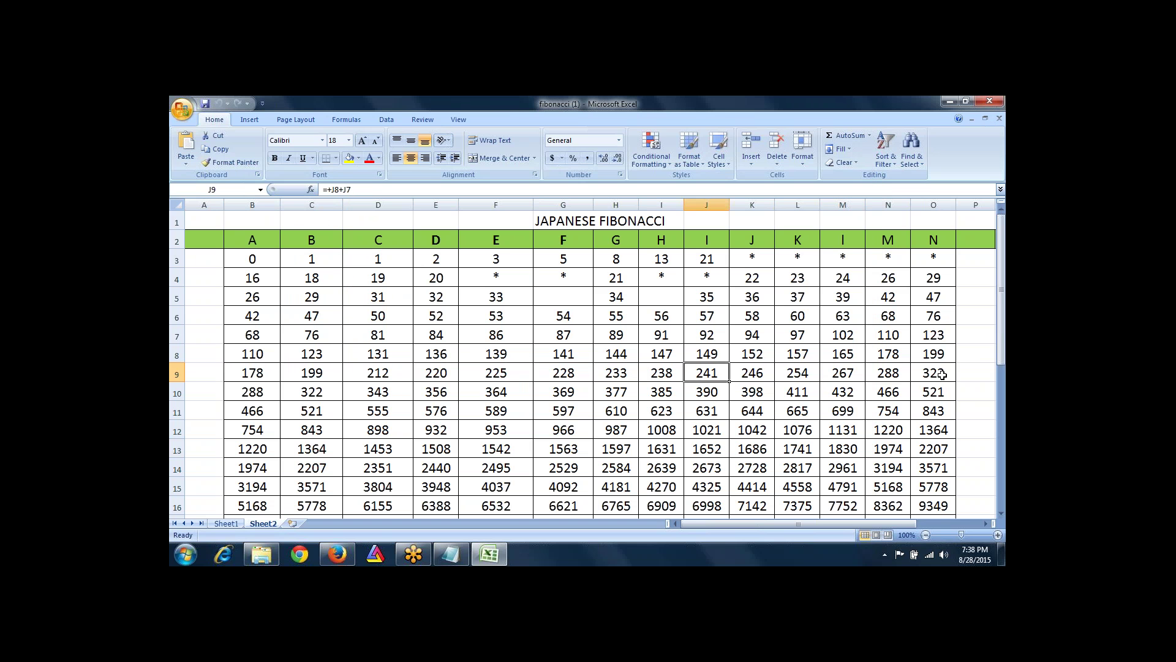
key(Left)
key(Left)
key(Left)
key(Left)
key(Left)
key(Left)
key(Left)
key(Left)
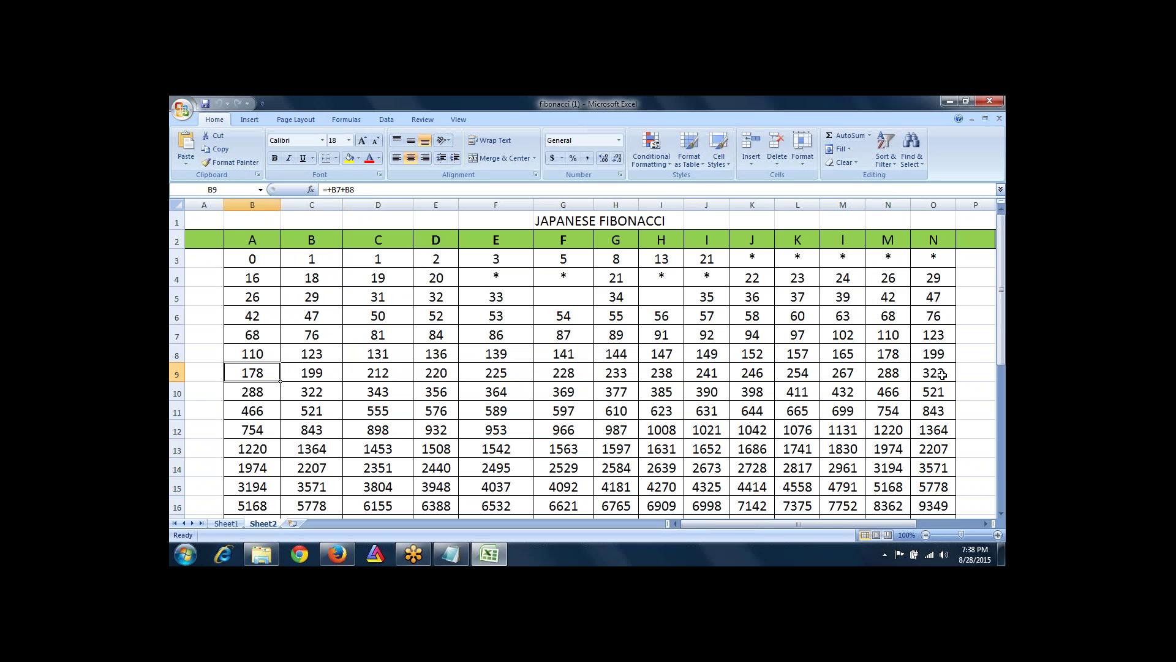
Review row 9 again from B9 across to N9, and return to its first columns, ending at B9.
key(Right)
key(Right)
key(Right)
key(Right)
key(Right)
key(Right)
key(Right)
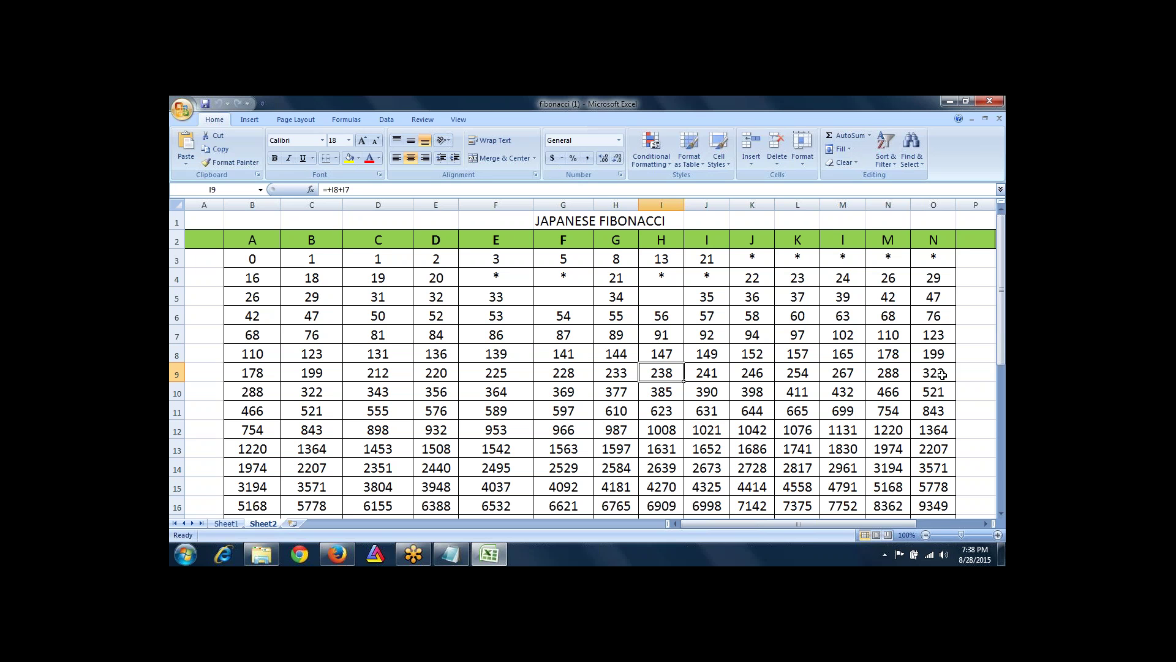
key(Right)
key(Right)
key(Right)
key(Right)
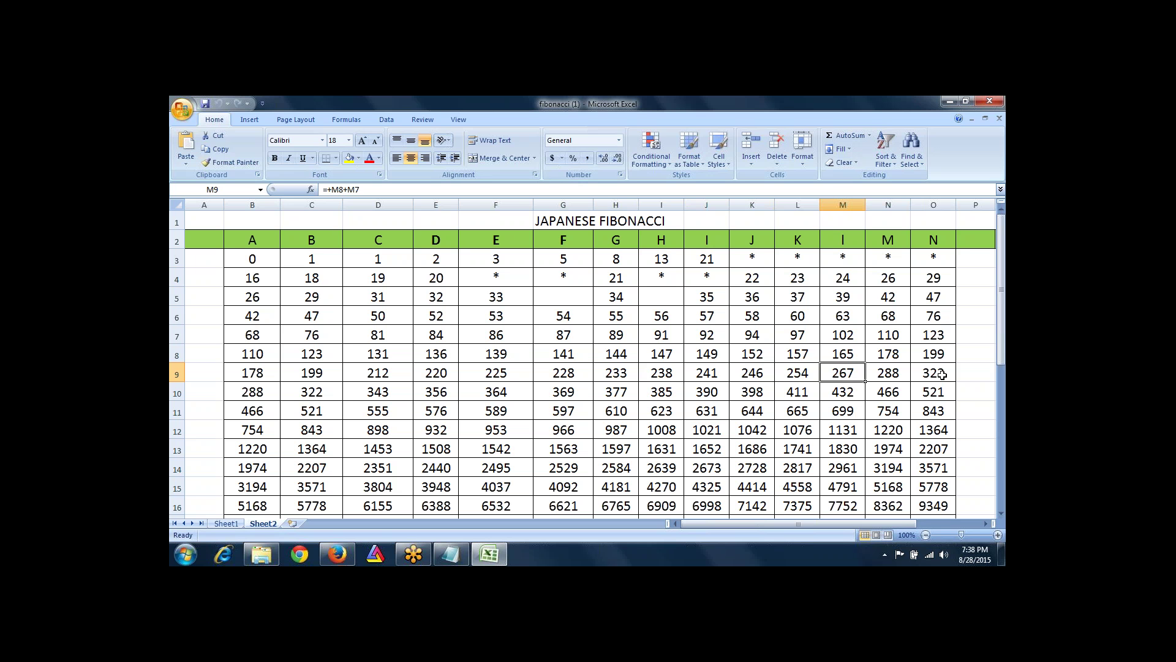
key(Right)
key(Left)
key(Left)
key(Left)
key(Left)
key(Left)
key(Left)
key(Left)
key(Left)
key(Left)
key(Left)
key(Left)
key(Left)
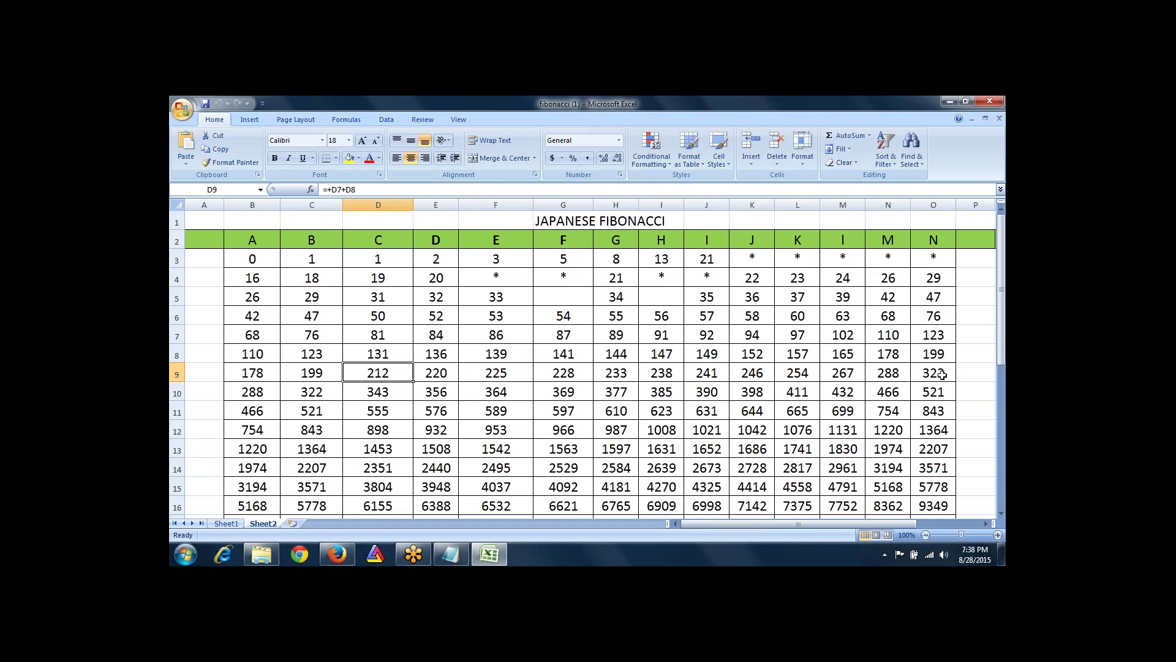
key(Right)
key(Left)
key(Right)
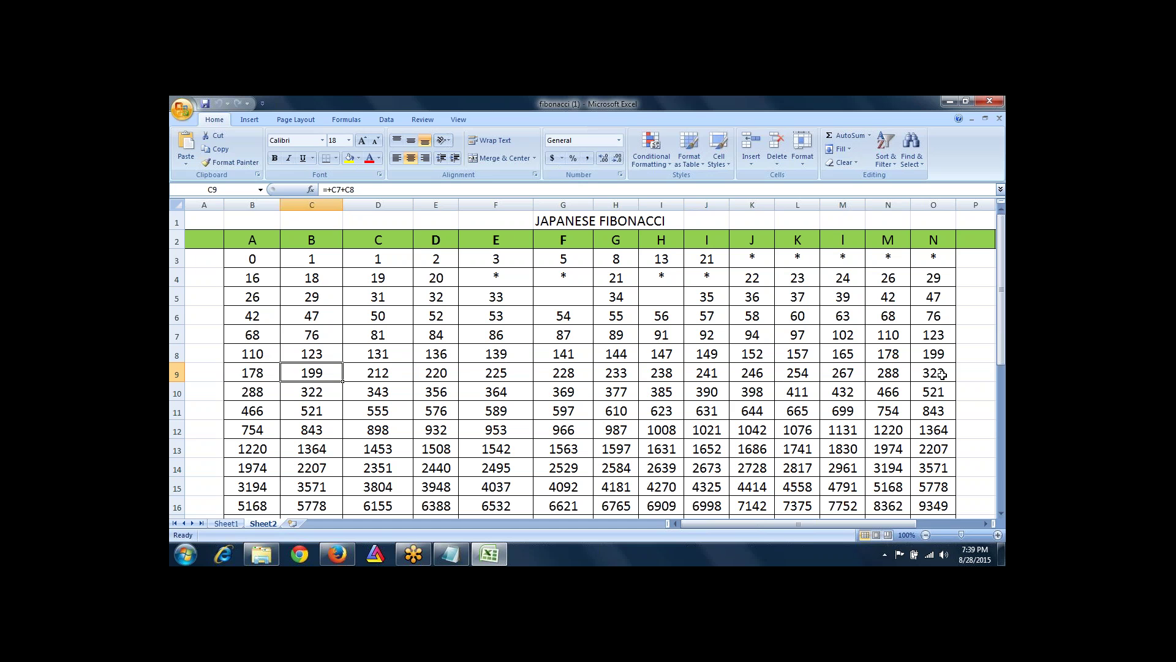
key(Left)
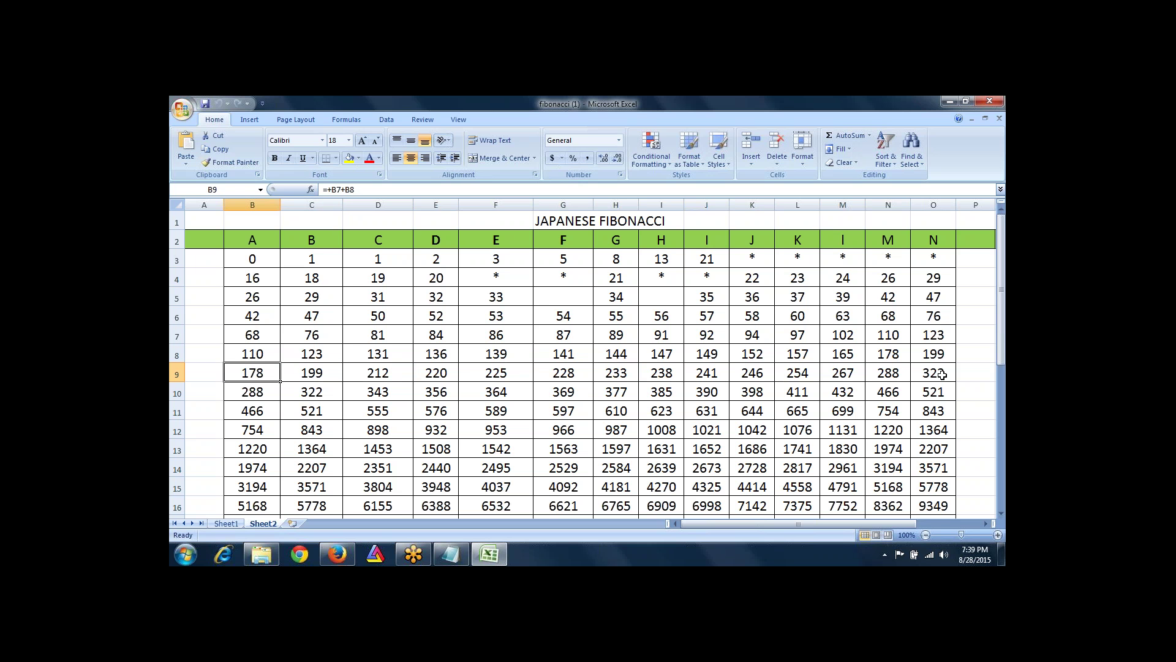
Compare the Fibonacci values in B9 and C9 by alternating between the two cells, ending at B9.
key(Right)
key(Left)
key(Right)
key(Left)
key(Right)
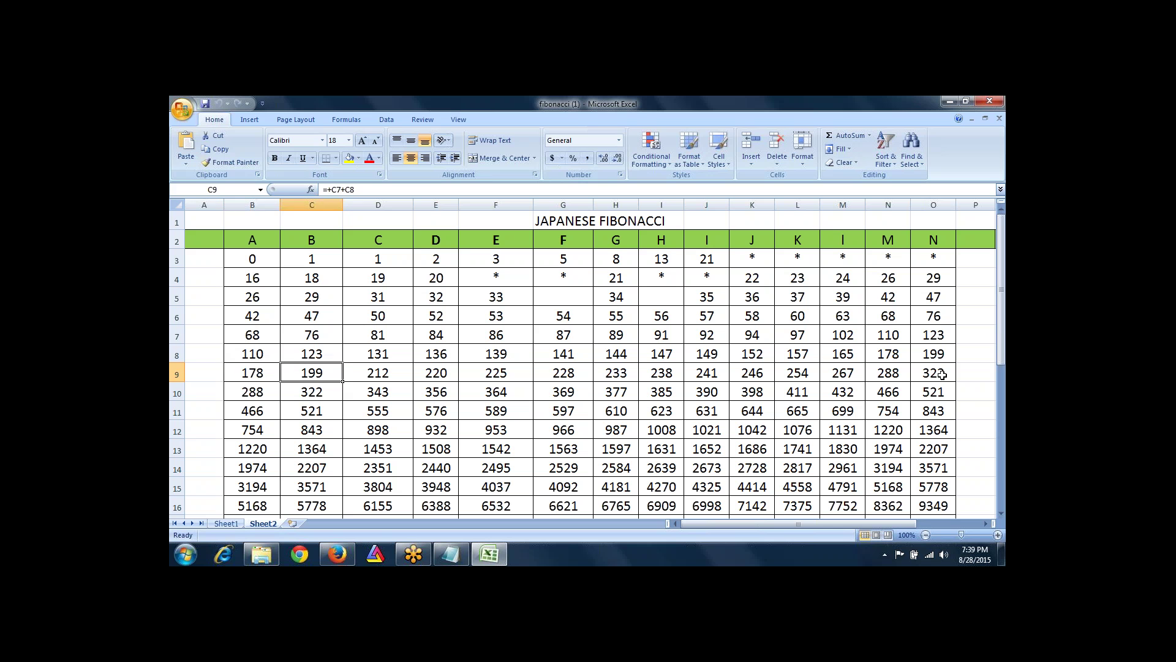
key(Left)
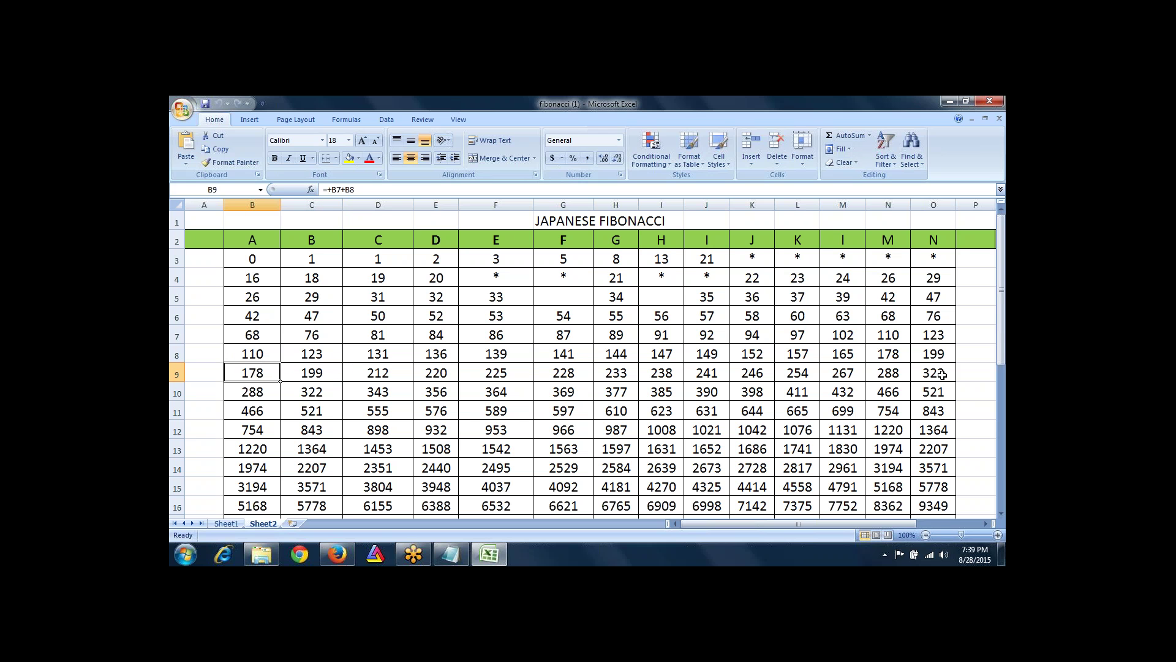
Examine the row 9 values one cell at a time from B9 through H9 to N9.
key(Right)
key(Right)
key(Right)
key(Right)
key(Right)
key(Right)
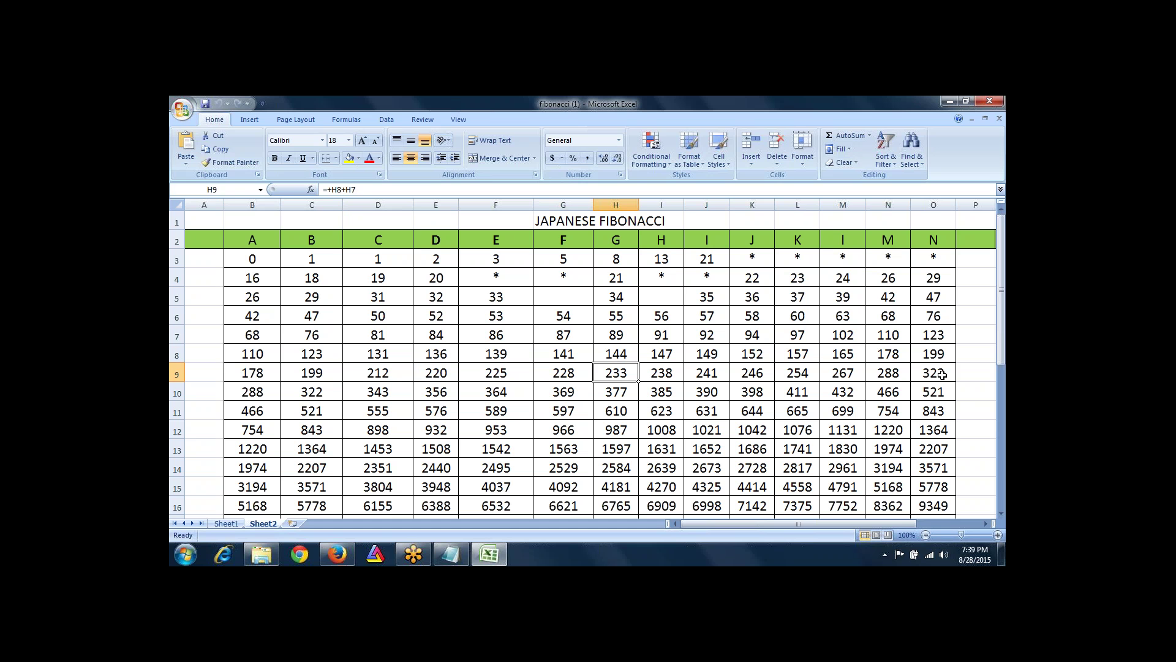
key(Right)
key(Right)
key(Right)
key(Right)
key(Right)
key(Right)
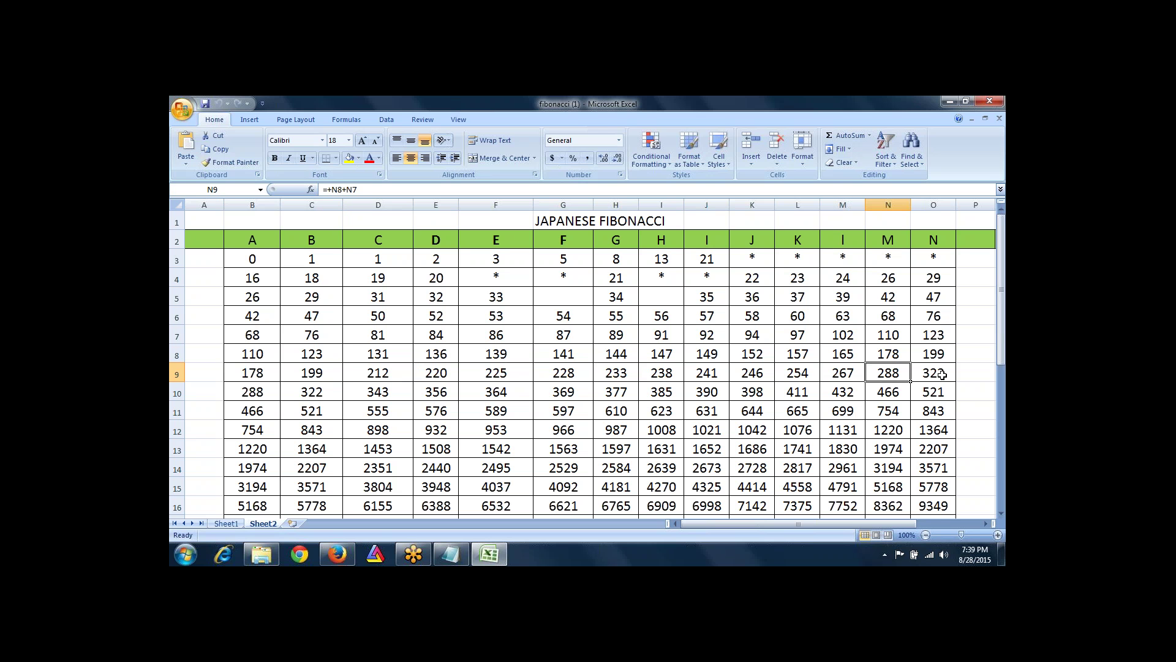
Trace row 9 of the Fibonacci table back from N9 to its first value in B9.
key(Left)
key(Left)
key(Left)
key(Left)
key(Left)
key(Left)
key(Left)
key(Left)
key(Left)
key(Left)
key(Left)
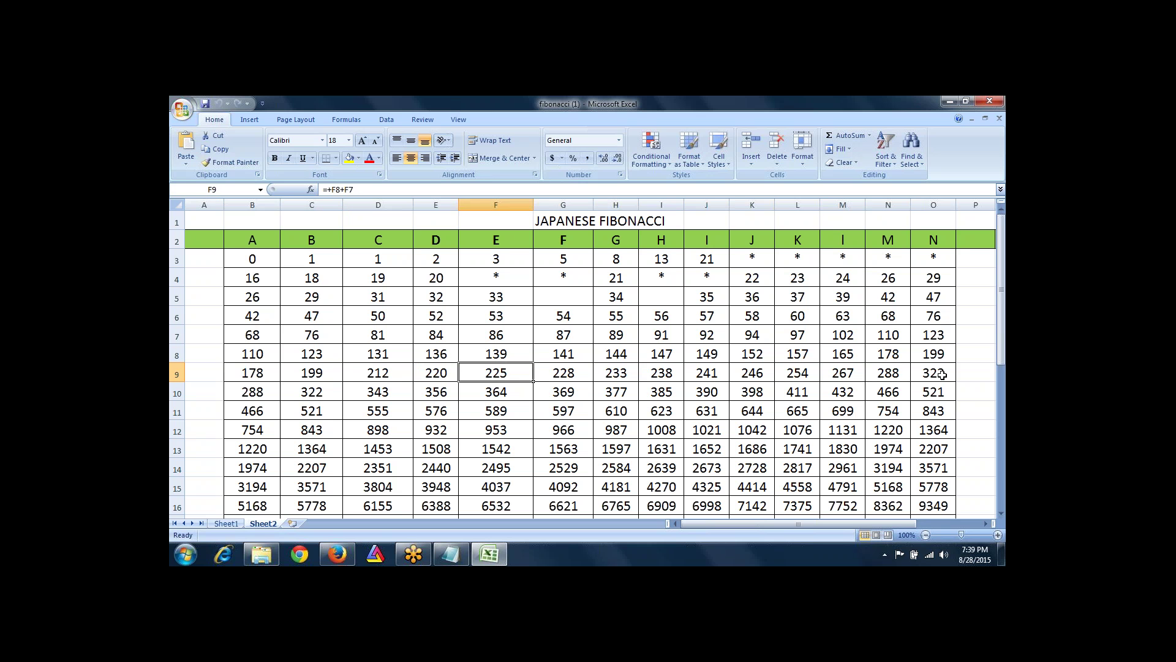
key(Left)
key(Left)
key(Right)
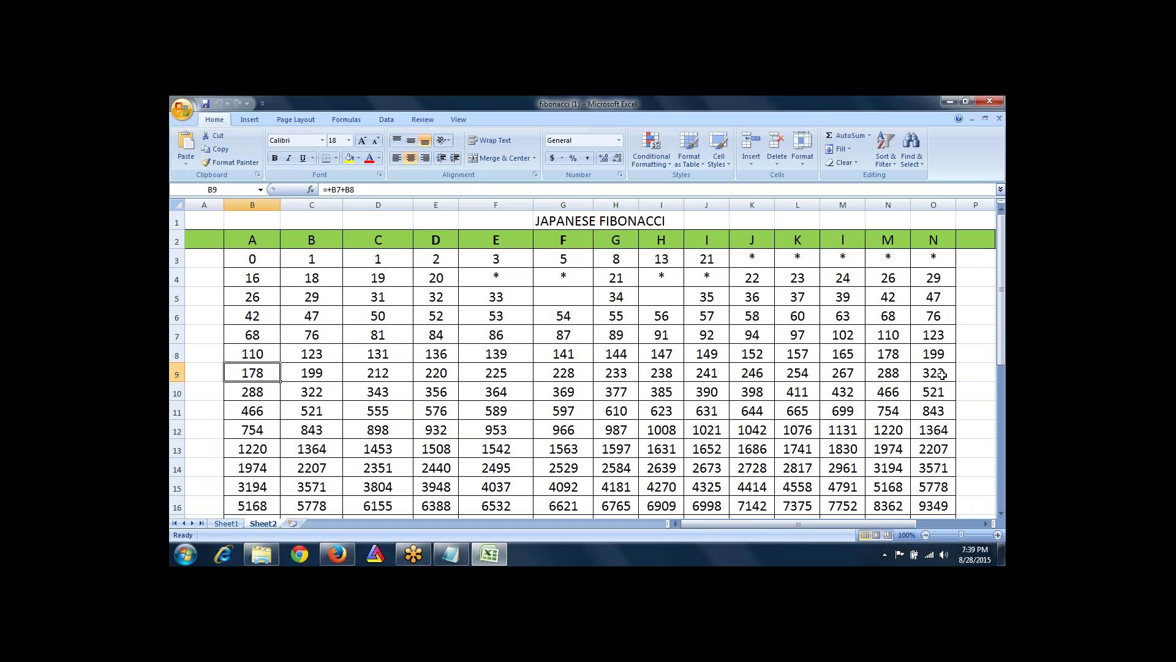
Compare B9 with C9 again, and examine the row 9 values onward up to H9.
key(Right)
key(Left)
key(Right)
key(Right)
key(Right)
key(Right)
key(Right)
key(Right)
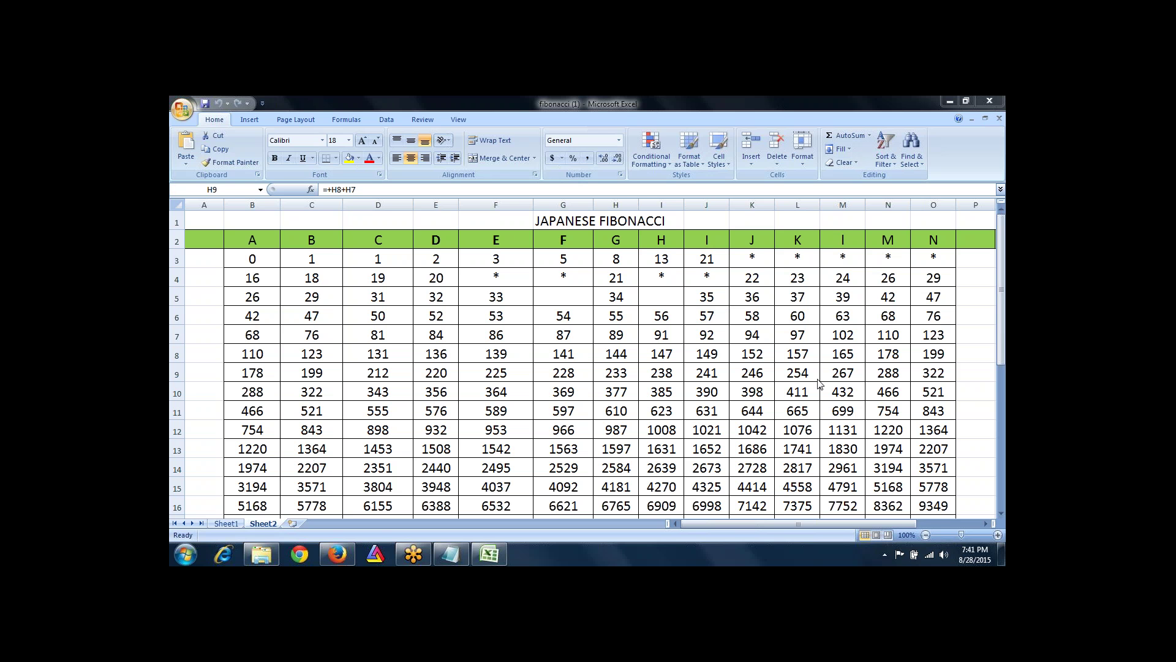
Select the last row 9 value in O9 and review the row backwards to B9.
click(936, 374)
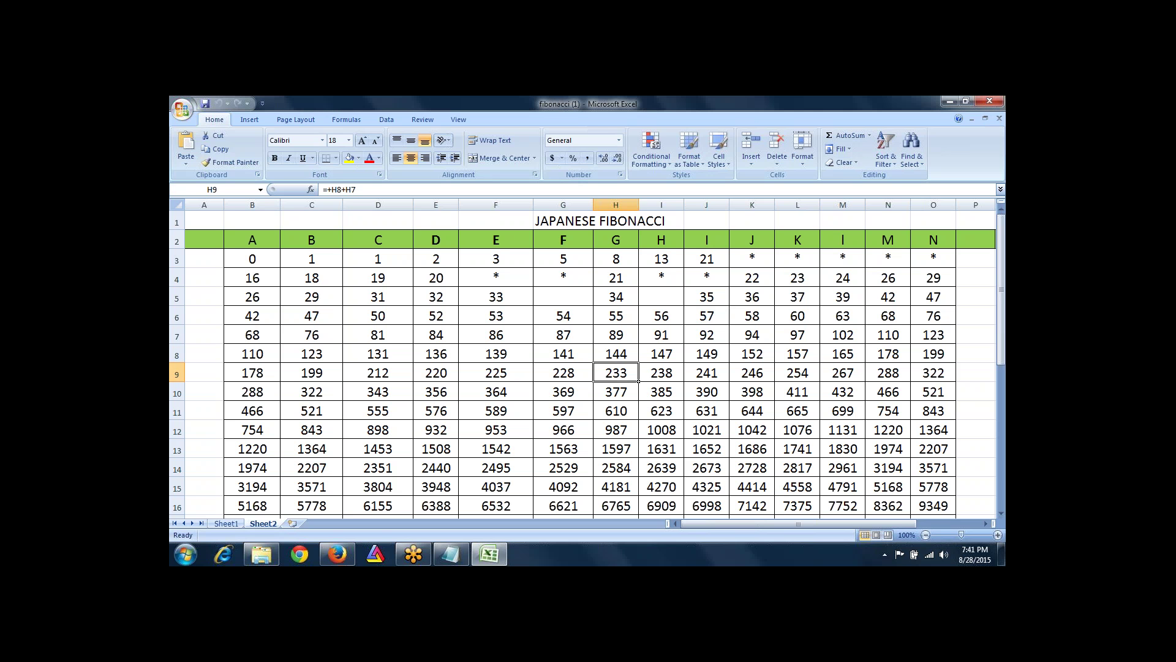
click(934, 374)
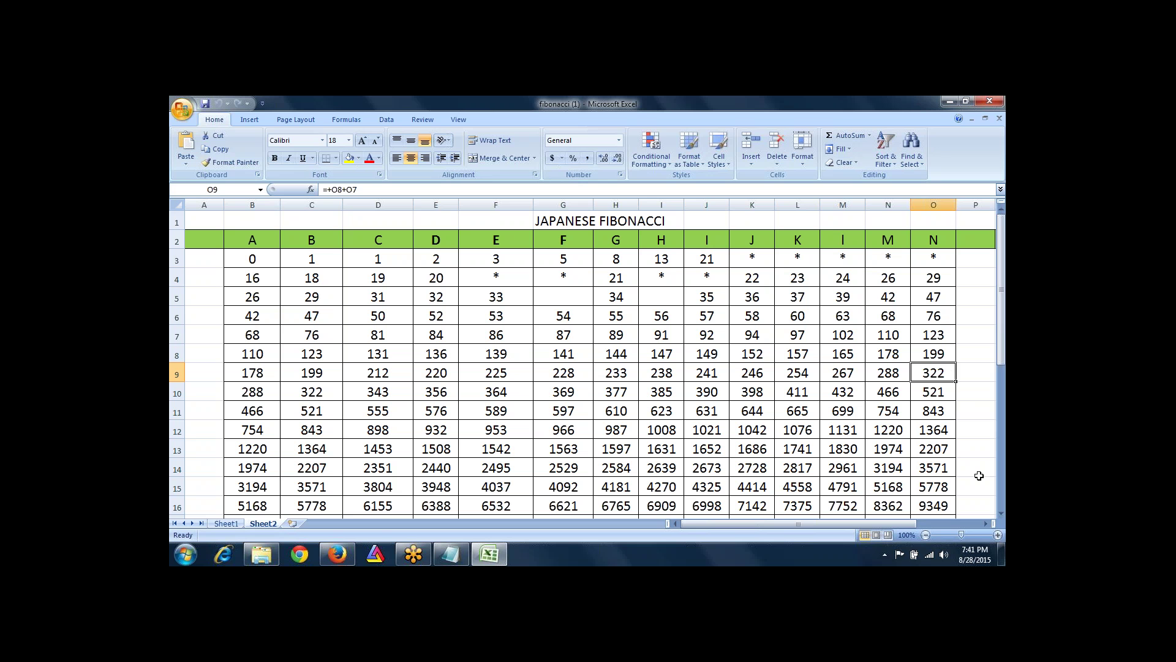
key(Left)
key(Left)
key(Left)
key(Left)
key(Left)
key(Left)
key(Left)
key(Left)
key(Left)
key(Left)
key(Left)
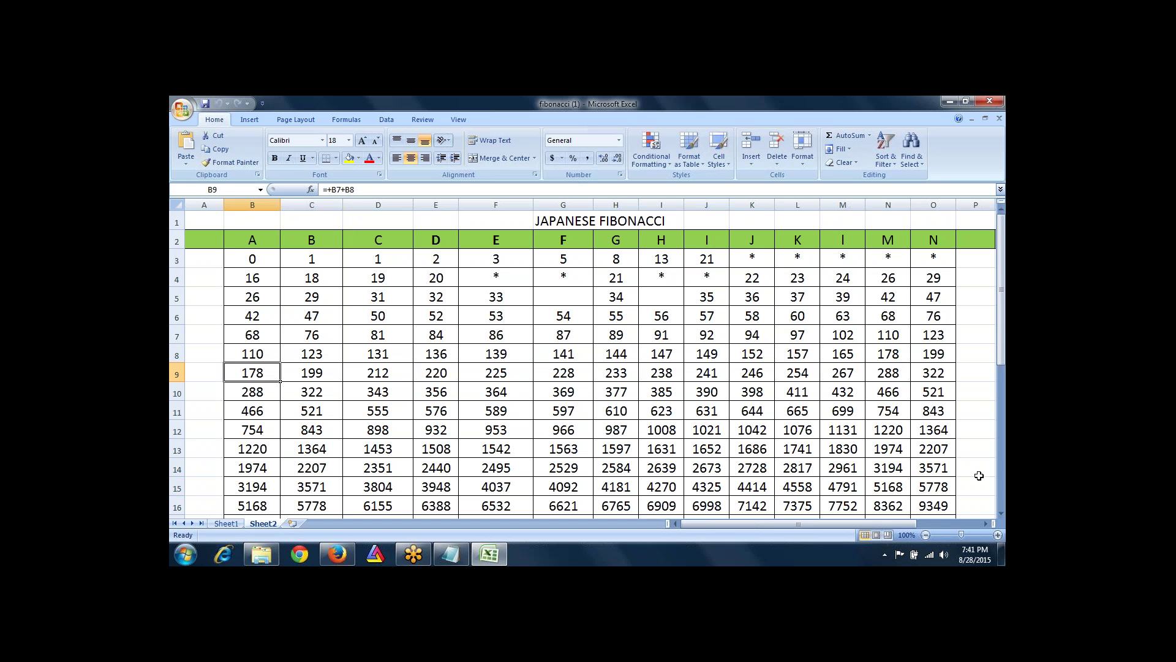
Follow row 9 from B9 across to O9, and continue to the row 10 value in O10.
key(Right)
key(Right)
key(Right)
key(Right)
key(Right)
key(Right)
key(Right)
key(Right)
key(Right)
key(Right)
key(Right)
key(Right)
key(Right)
key(Right)
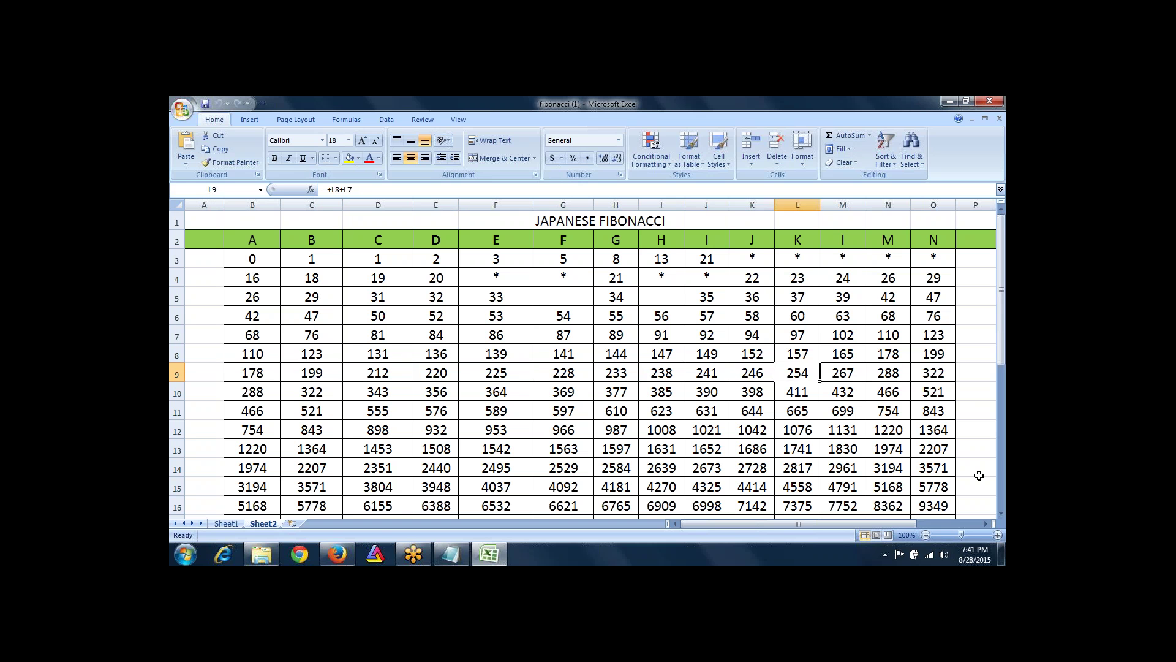
key(Down)
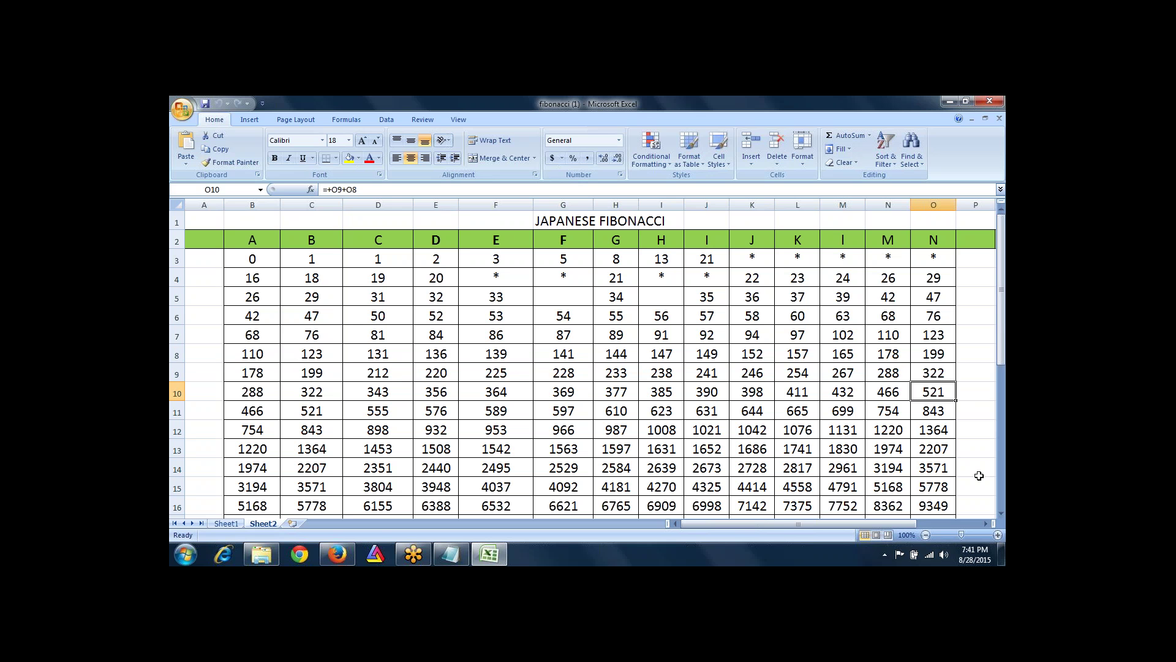
Return from O10 to row 9 and trace its values back from O9 to B9.
key(Up)
key(Left)
key(Left)
key(Left)
key(Left)
key(Left)
key(Left)
key(Left)
key(Left)
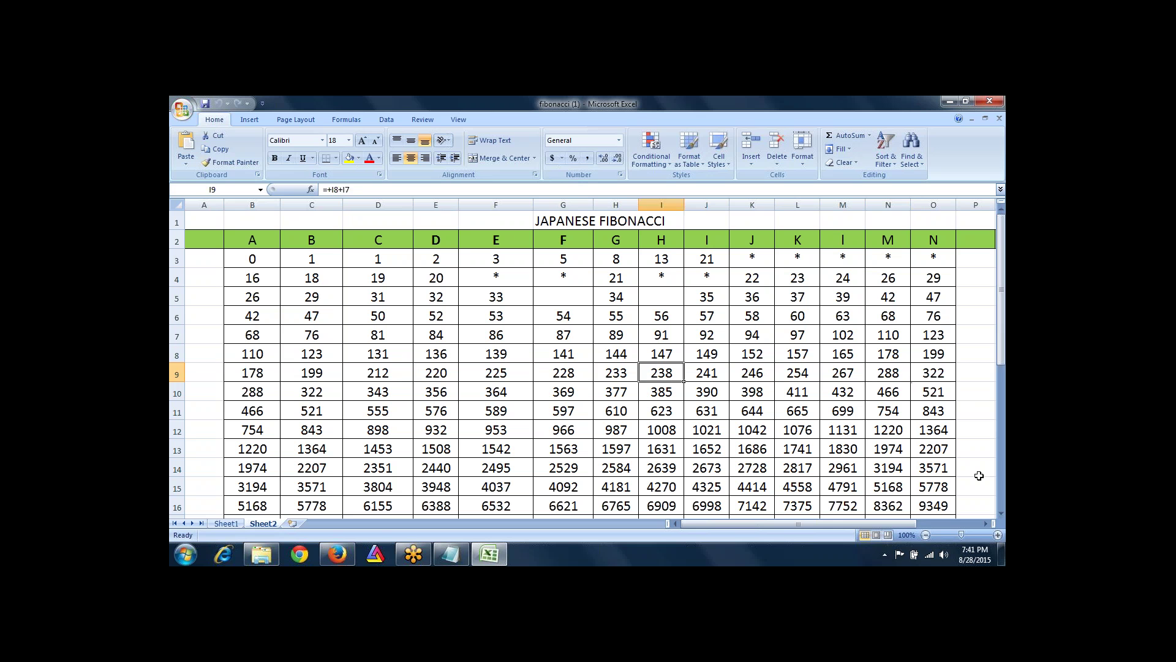
key(Left)
key(Left)
key(Left)
key(Left)
key(Left)
key(Left)
key(Right)
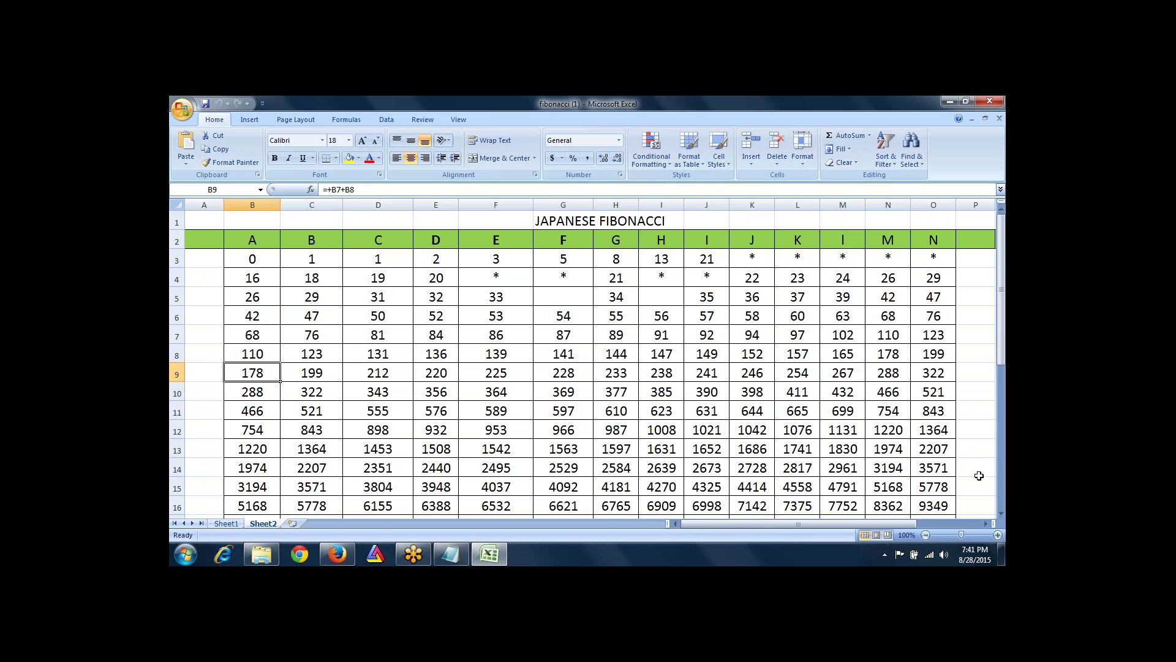
Review row 9 once more from B9 across to O9, and move on to O10 below it.
key(Right)
key(Right)
key(Right)
key(Right)
key(Right)
key(Right)
key(Right)
key(Right)
key(Right)
key(Right)
key(Right)
key(Right)
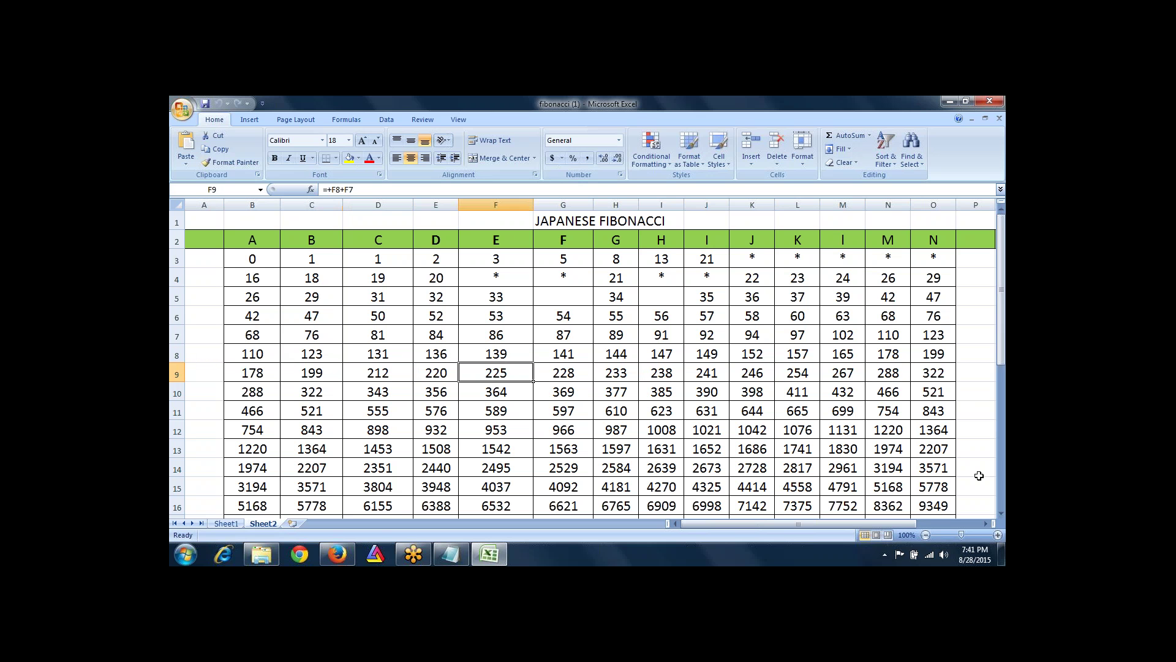
key(Right)
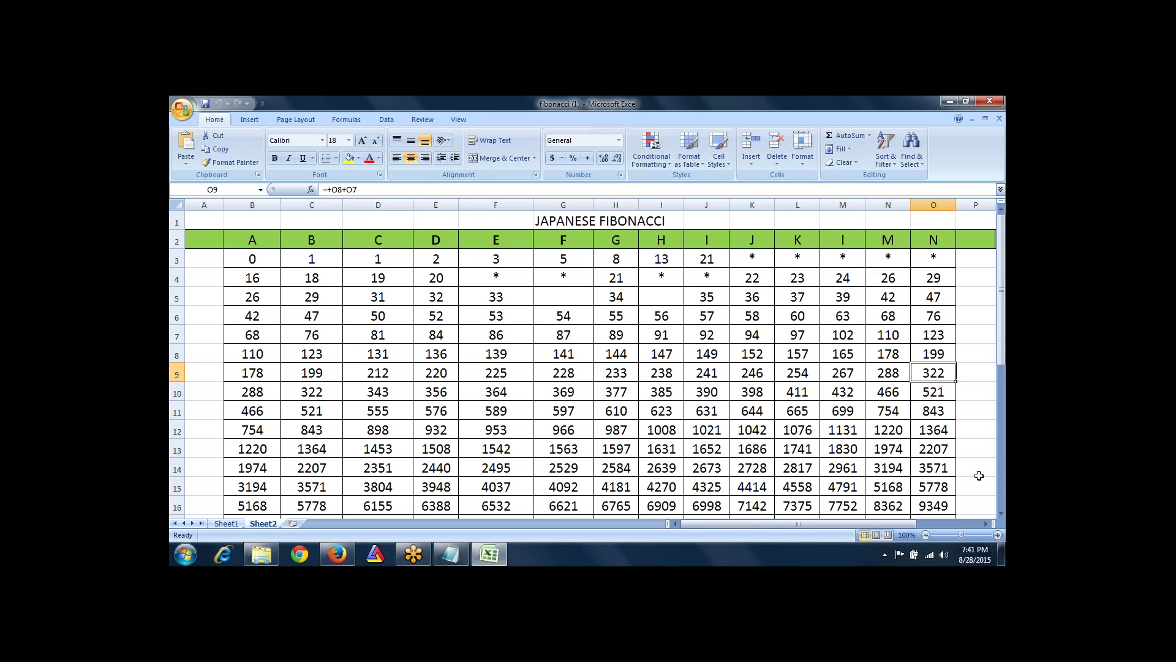
key(Down)
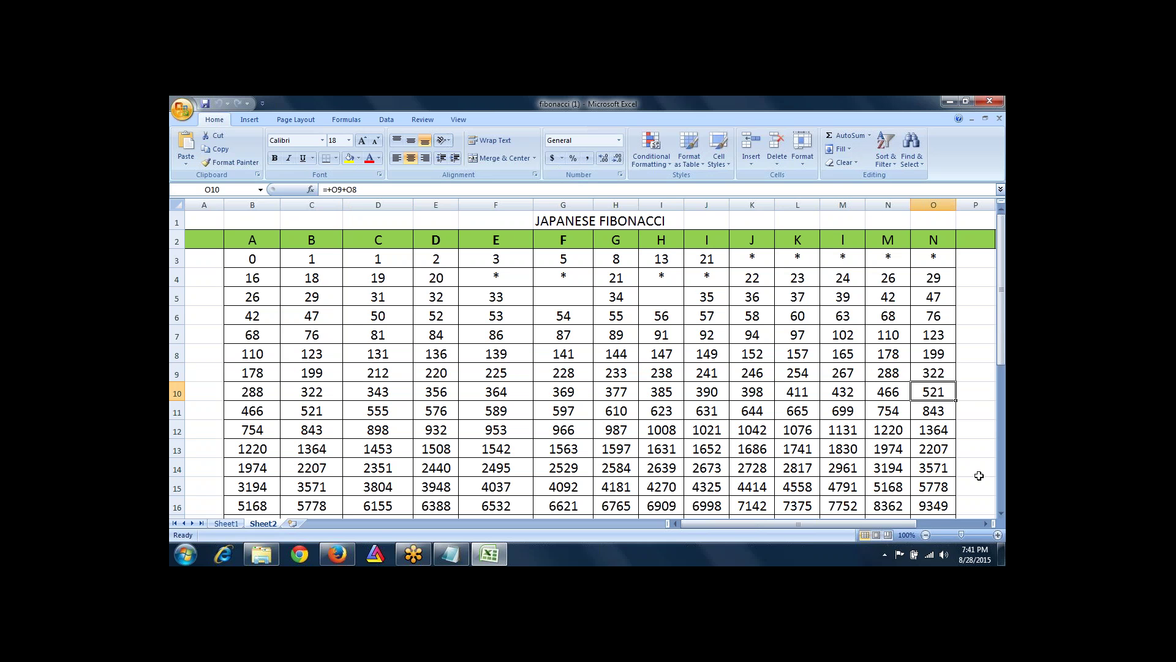
Go back up to O9 and examine row 9 in reverse to the table's edge, ending at B9.
key(Up)
key(Left)
key(Left)
key(Left)
key(Left)
key(Left)
key(Left)
key(Left)
key(Left)
key(Left)
key(Left)
key(Left)
key(Left)
key(Left)
key(Left)
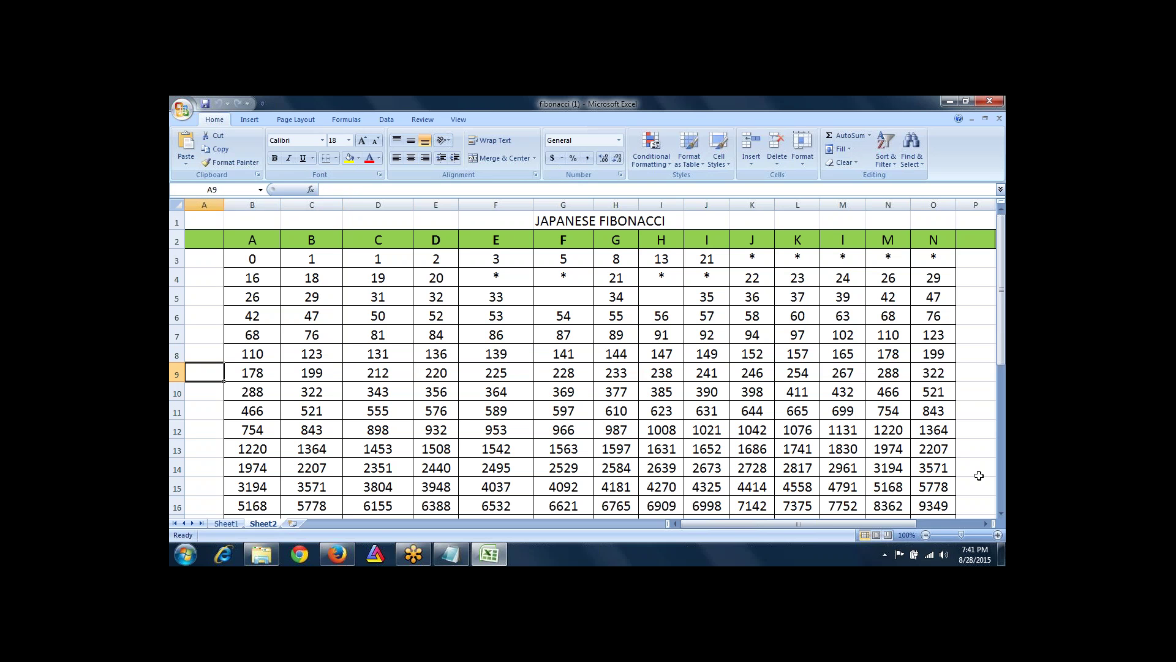
key(Right)
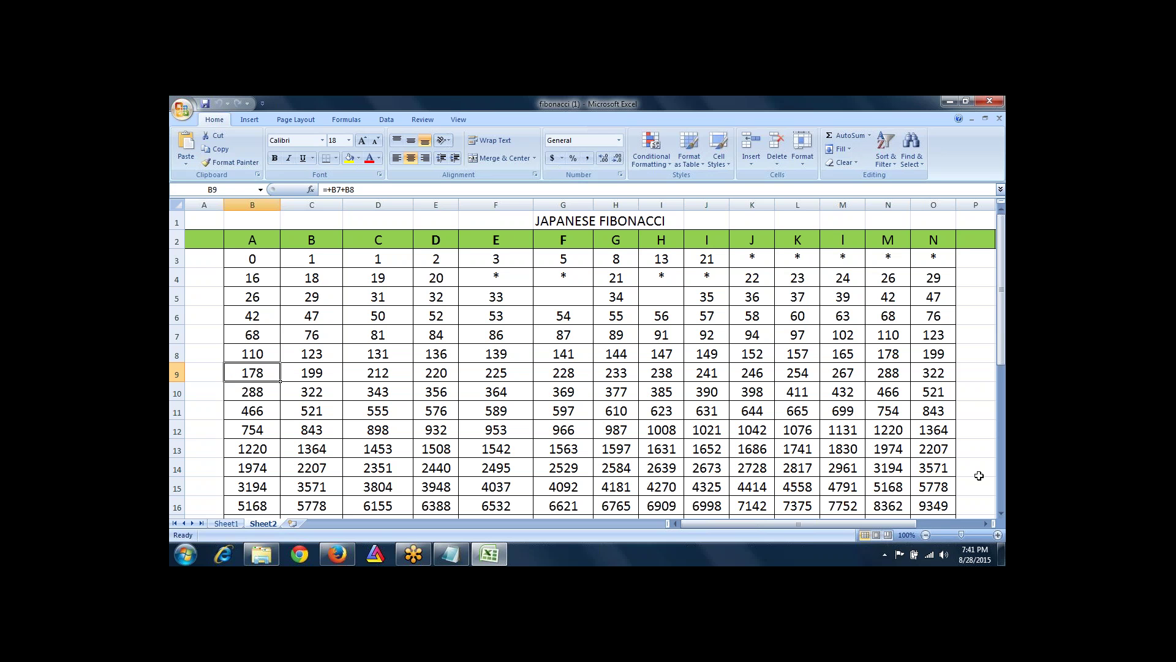
Examine the complete row 9 of the Fibonacci table from B9 across to O9.
key(Right)
key(Right)
key(Right)
key(Right)
key(Right)
key(Right)
key(Right)
key(Right)
key(Right)
key(Right)
key(Right)
key(Right)
key(Right)
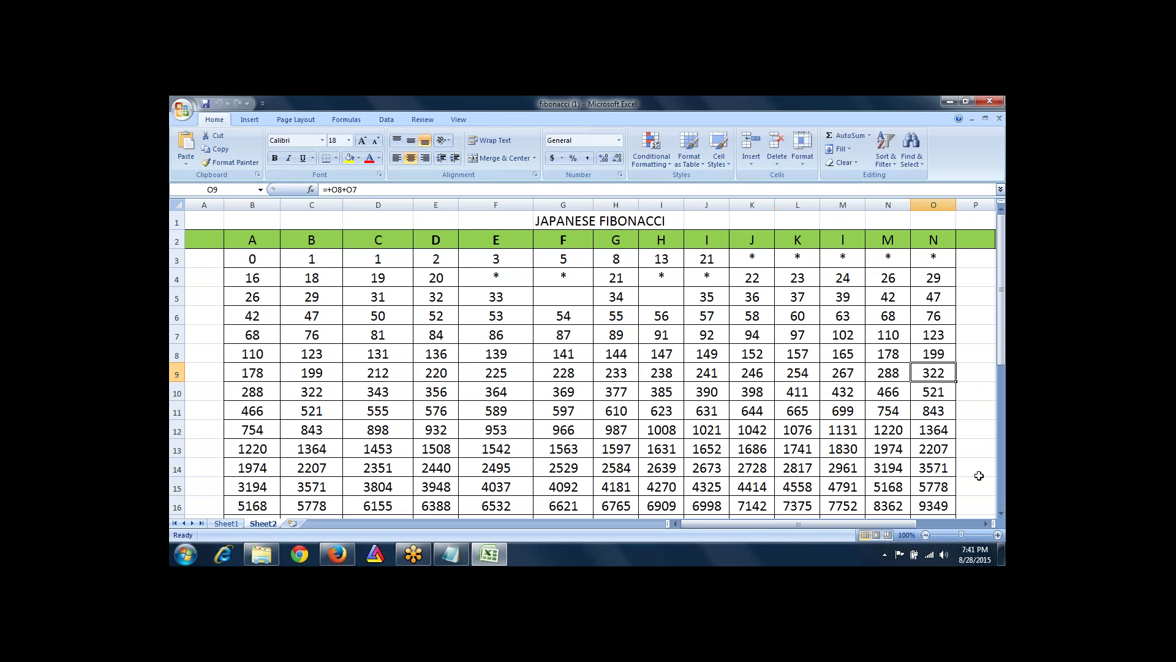
Inspect the row 10 values from O10 back to L10, and return to O9.
key(Down)
key(Left)
key(Left)
key(Left)
key(Left)
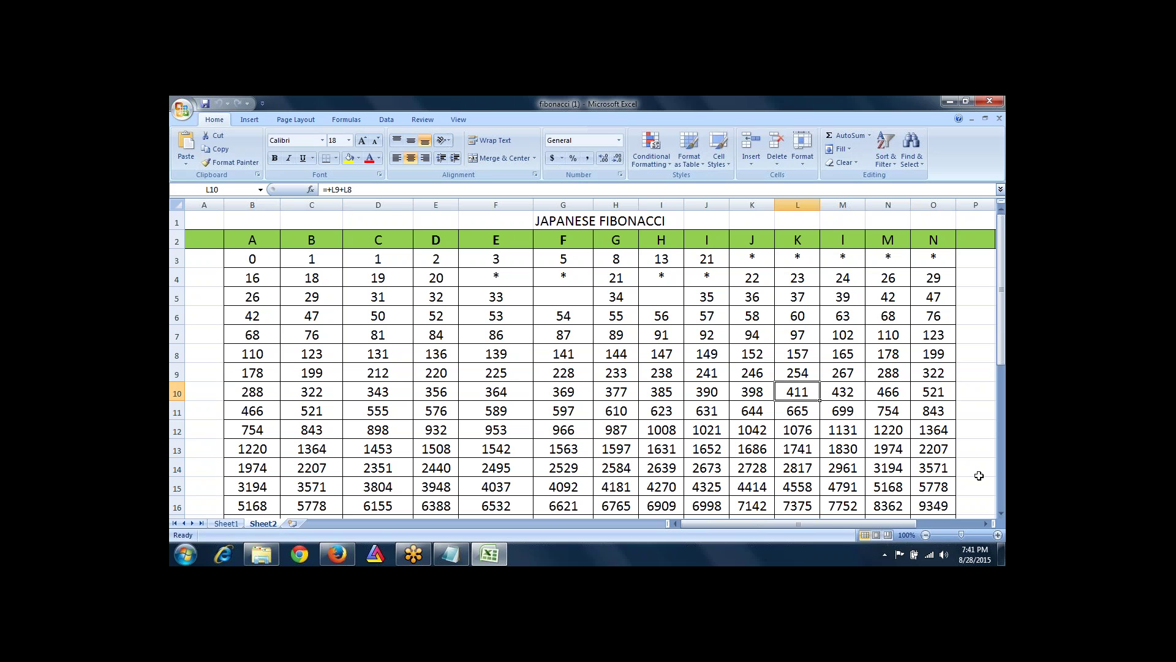
key(Right)
key(Right)
key(Right)
key(Right)
key(Up)
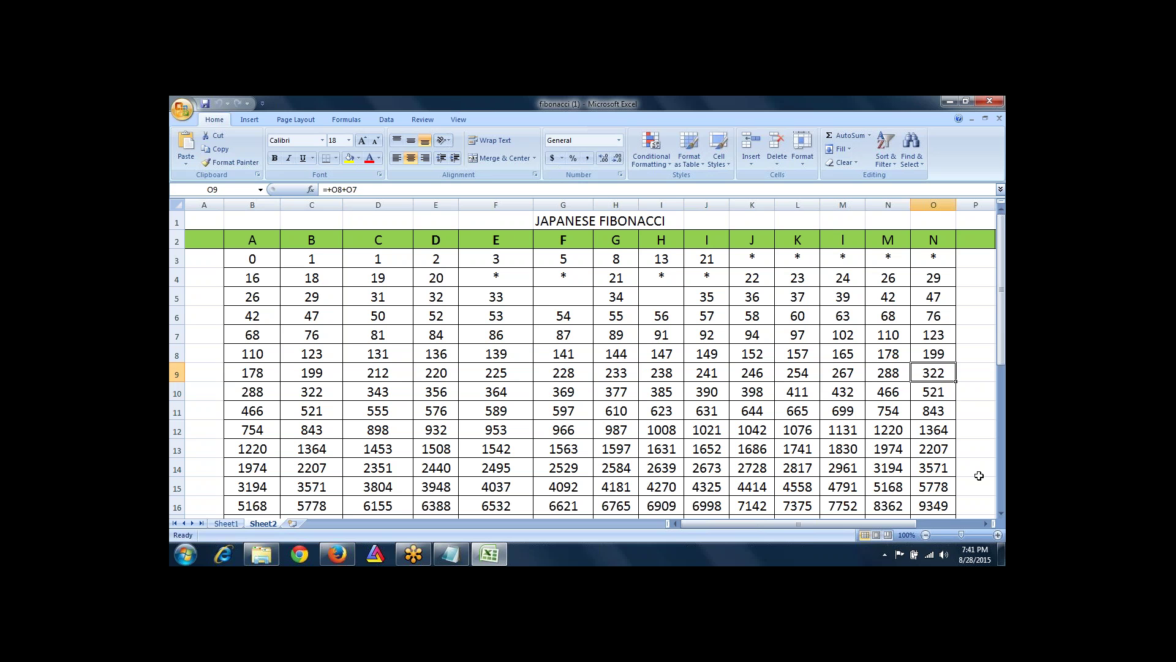
Trace row 9 from O9 back to its first columns, ending at C9.
key(Left)
key(Left)
key(Left)
key(Left)
key(Left)
key(Left)
key(Left)
key(Left)
key(Left)
key(Left)
key(Left)
key(Left)
key(Left)
key(Right)
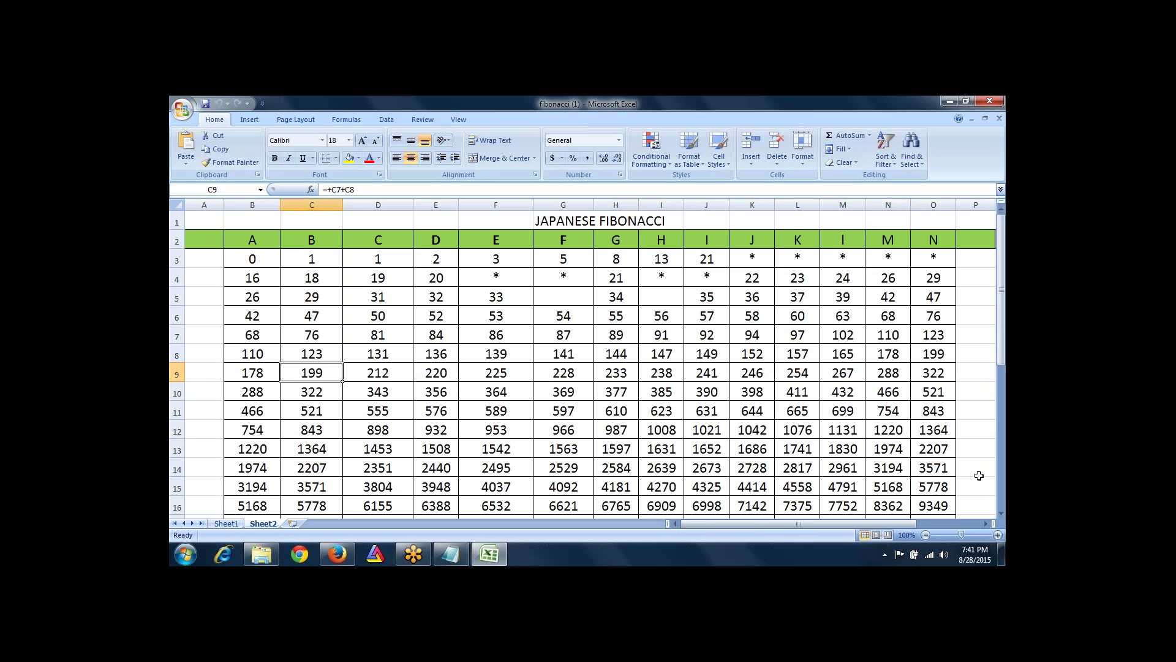
Follow the row 9 values of the Fibonacci table forward from C9 to O9.
key(Right)
key(Right)
key(Right)
key(Right)
key(Right)
key(Right)
key(Right)
key(Right)
key(Right)
key(Right)
key(Right)
key(Right)
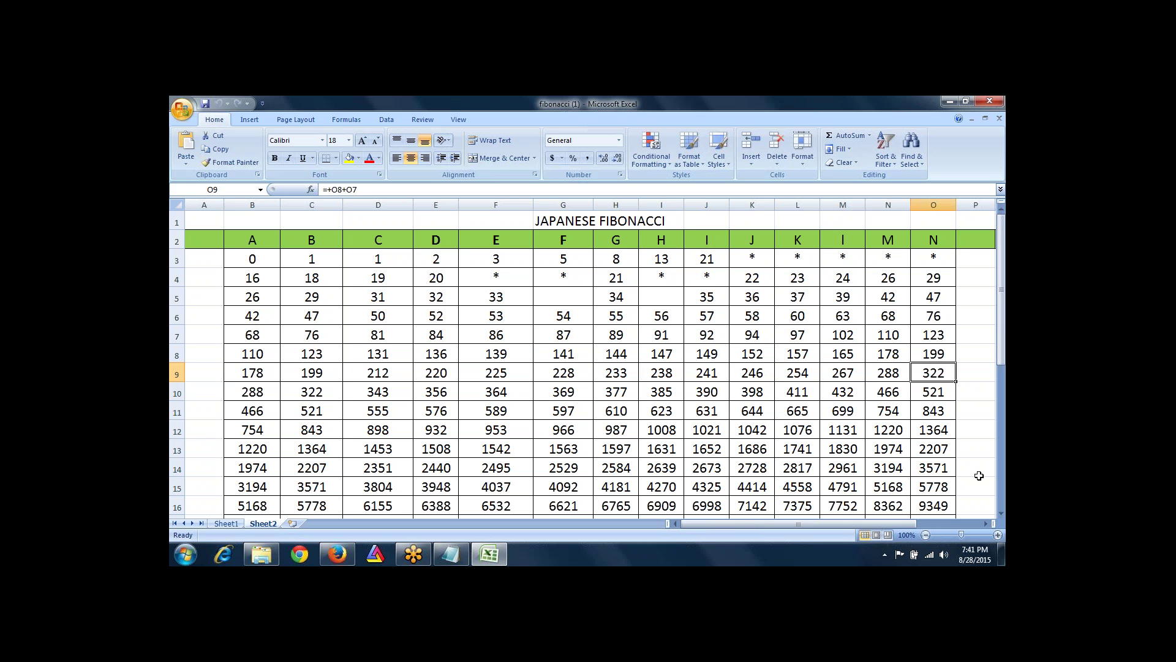
Check O10 below the end of row 9, then review row 9 in reverse from O9 to B9.
key(Down)
key(Up)
key(Left)
key(Left)
key(Left)
key(Left)
key(Left)
key(Left)
key(Left)
key(Left)
key(Left)
key(Left)
key(Left)
key(Left)
key(Left)
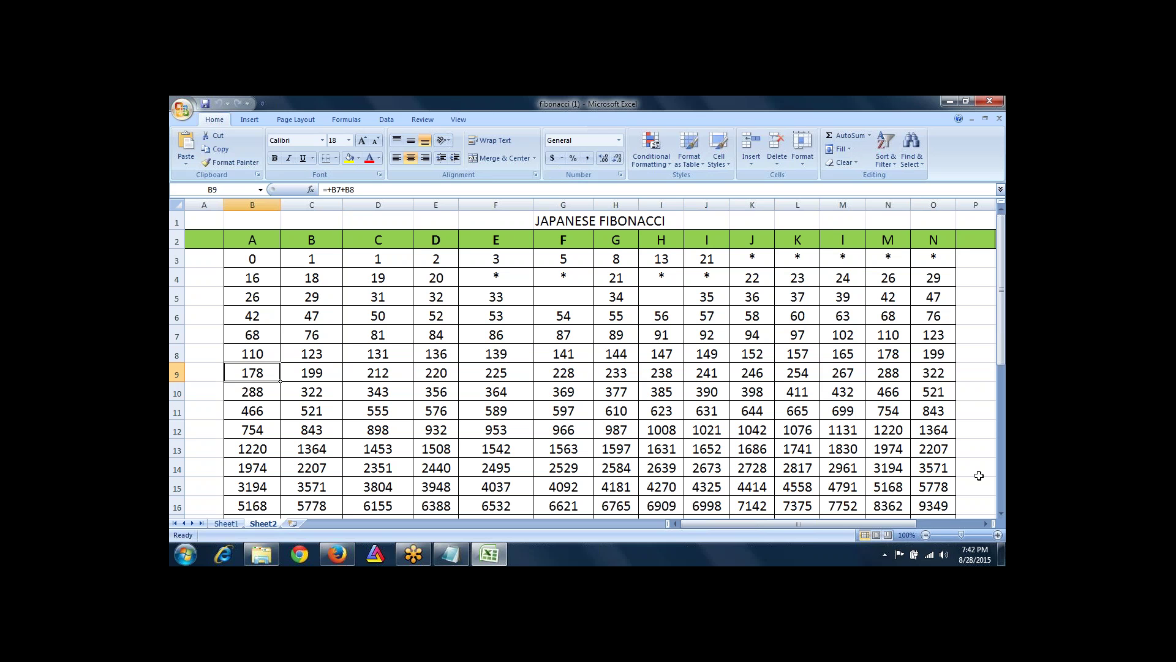
Go through the whole of row 9 from B9 to the table's last column at O9.
key(Right)
key(Right)
key(Right)
key(Right)
key(Right)
key(Right)
key(Right)
key(Right)
key(Right)
key(Right)
key(Right)
key(Right)
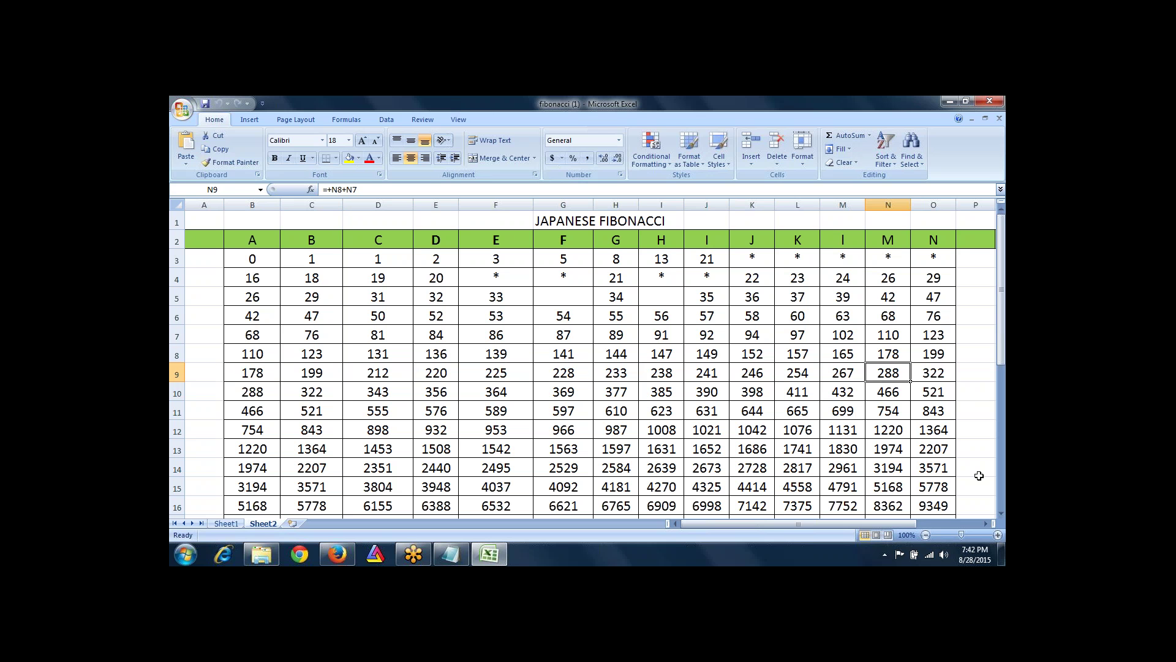
key(Right)
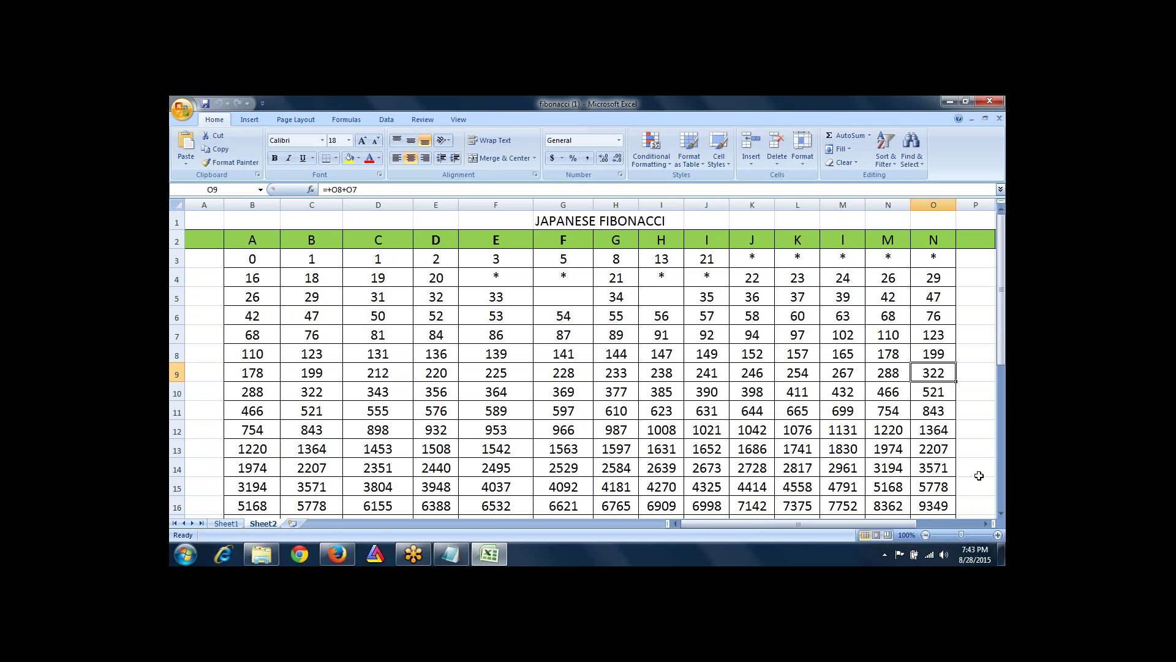
Trace the row 9 values backward from O9 to the table's first column at B9.
key(Left)
key(Left)
key(Left)
key(Left)
key(Left)
key(Left)
key(Left)
key(Left)
key(Left)
key(Left)
key(Left)
key(Left)
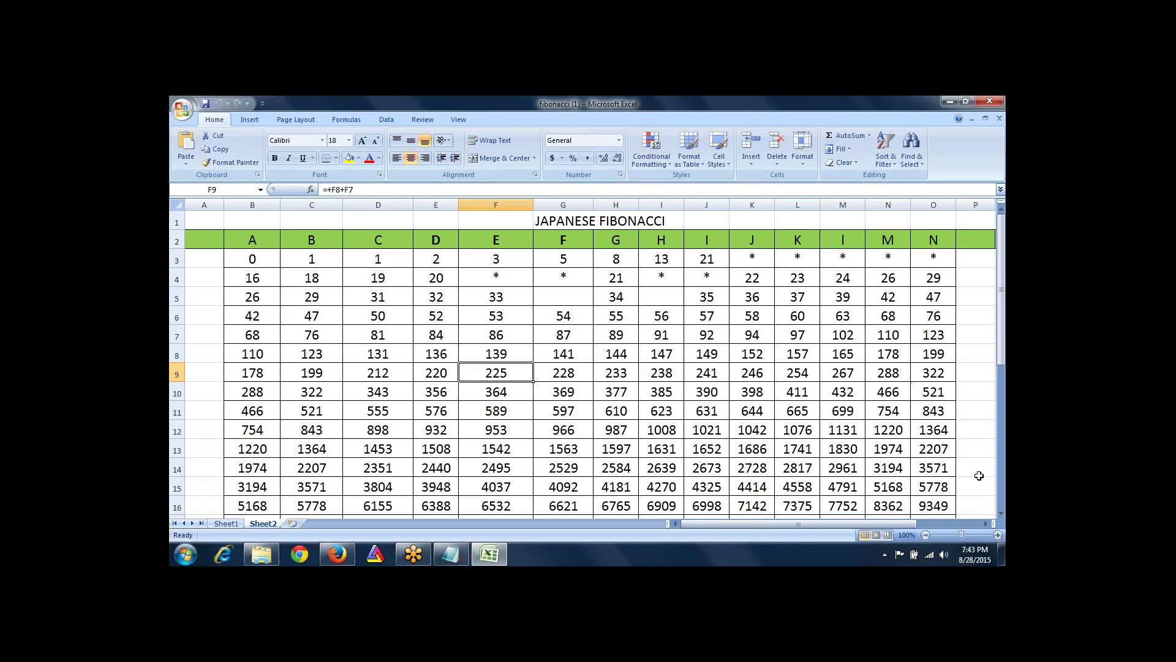
key(Left)
Read along row 9 again from B9 until its final value in O9.
key(Right)
key(Right)
key(Right)
key(Right)
key(Right)
key(Right)
key(Right)
key(Right)
key(Right)
key(Right)
key(Right)
key(Right)
key(Right)
Compare the last-column cells O10 and O9, ending on O9.
key(Down)
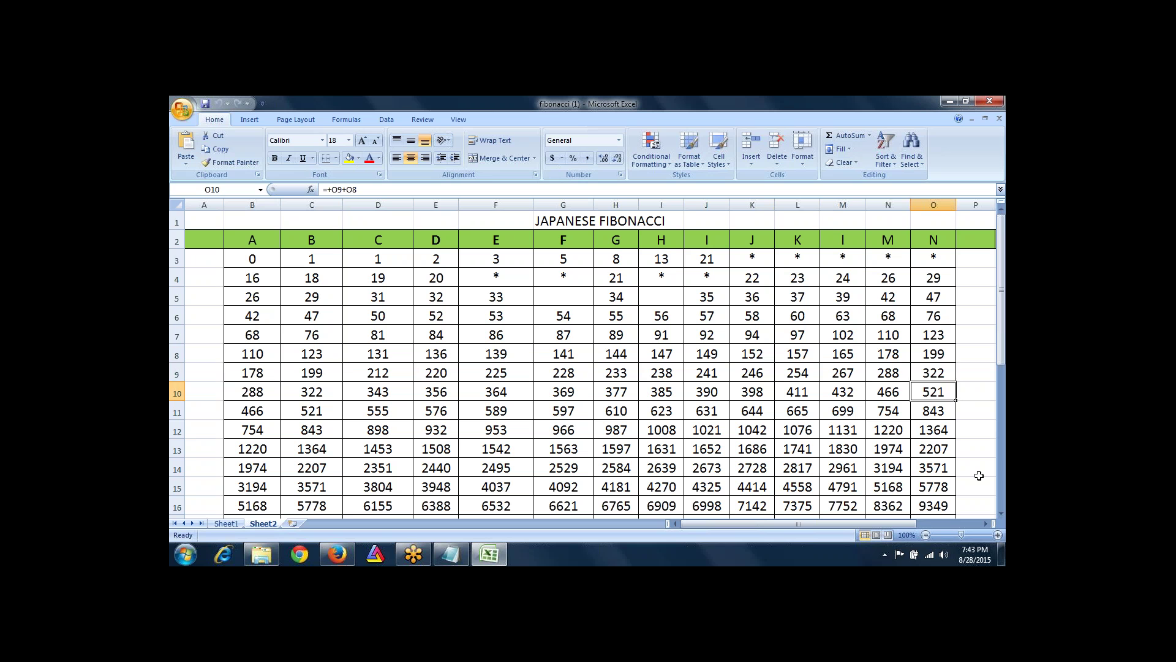
key(Up)
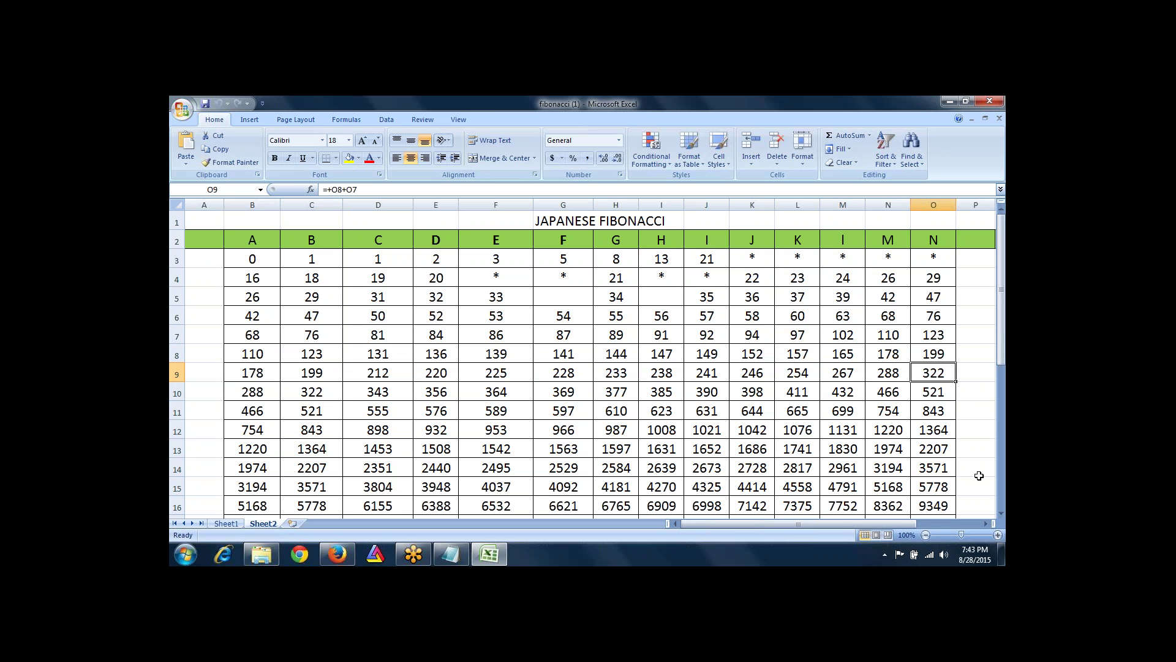
key(Down)
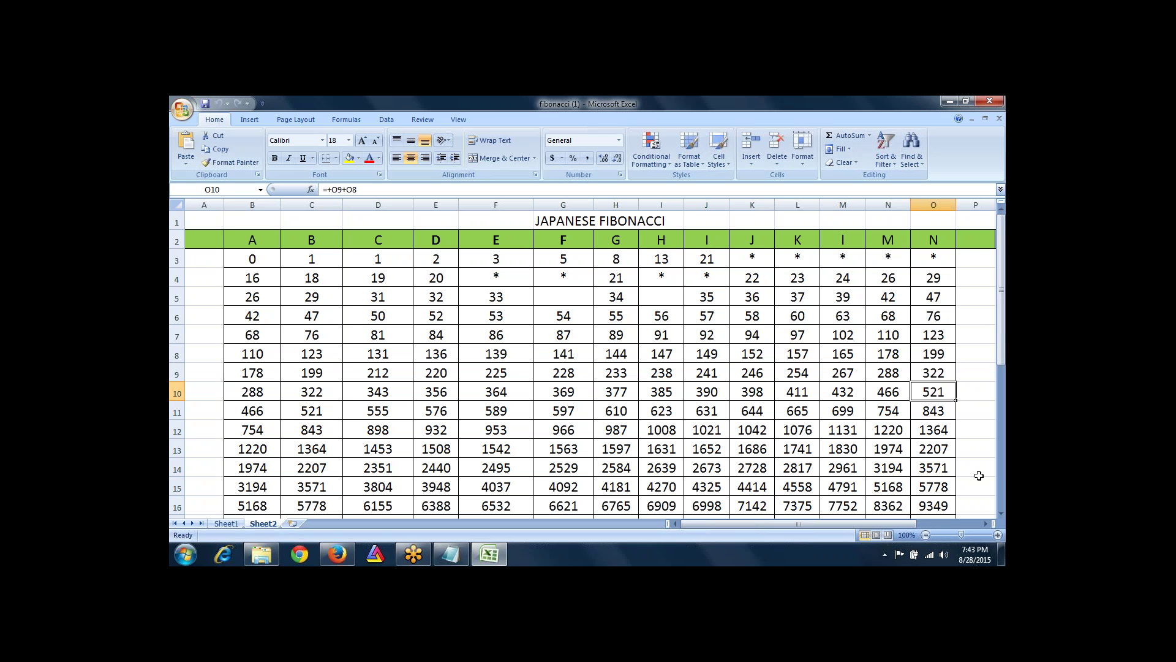
key(Up)
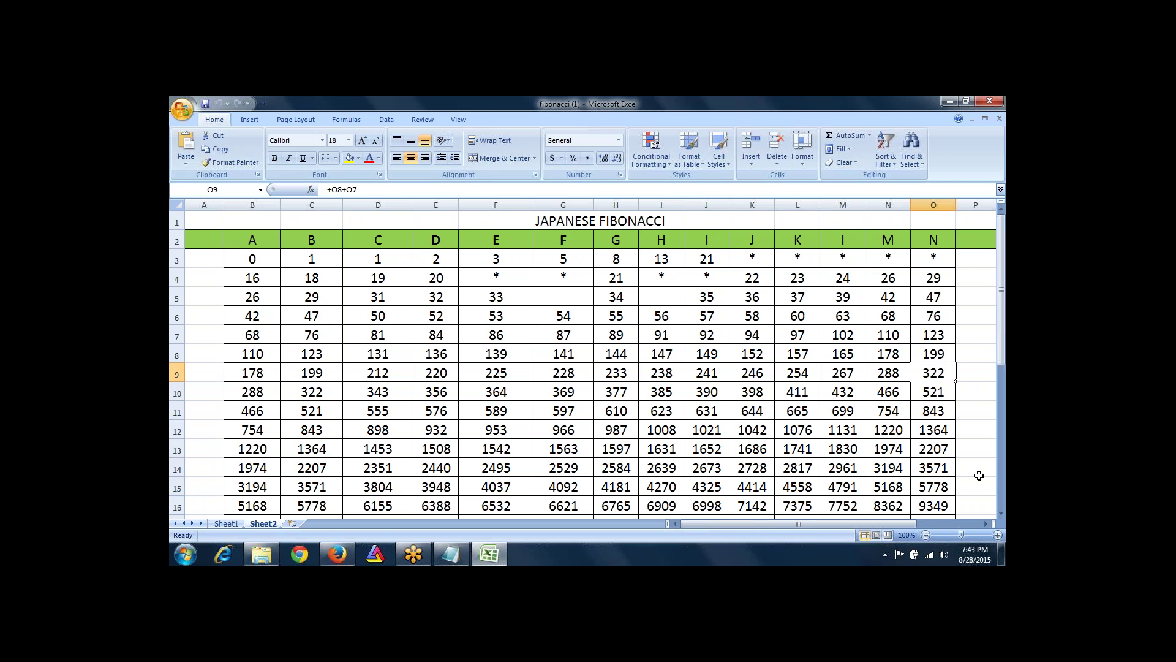
Review row 9 in reverse from O9 to C9.
key(Left)
key(Left)
key(Left)
key(Left)
key(Left)
key(Left)
key(Left)
key(Left)
key(Left)
key(Left)
key(Left)
key(Left)
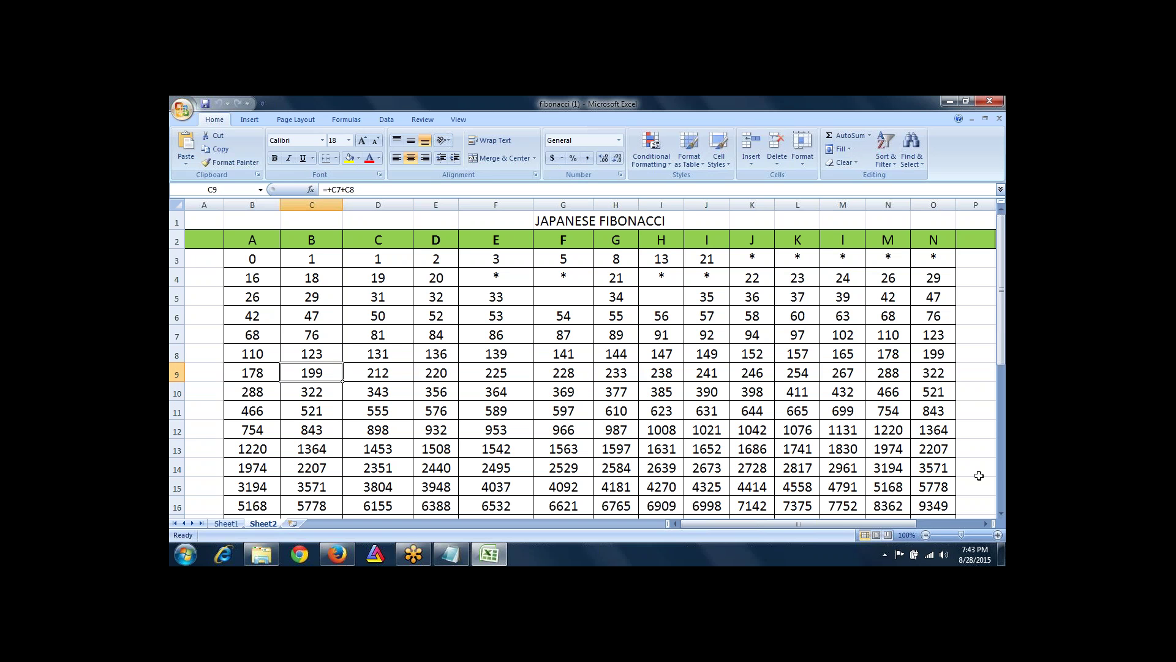
Inspect the first values of row 10 in cells B10 to D10, ending at C10.
key(Down)
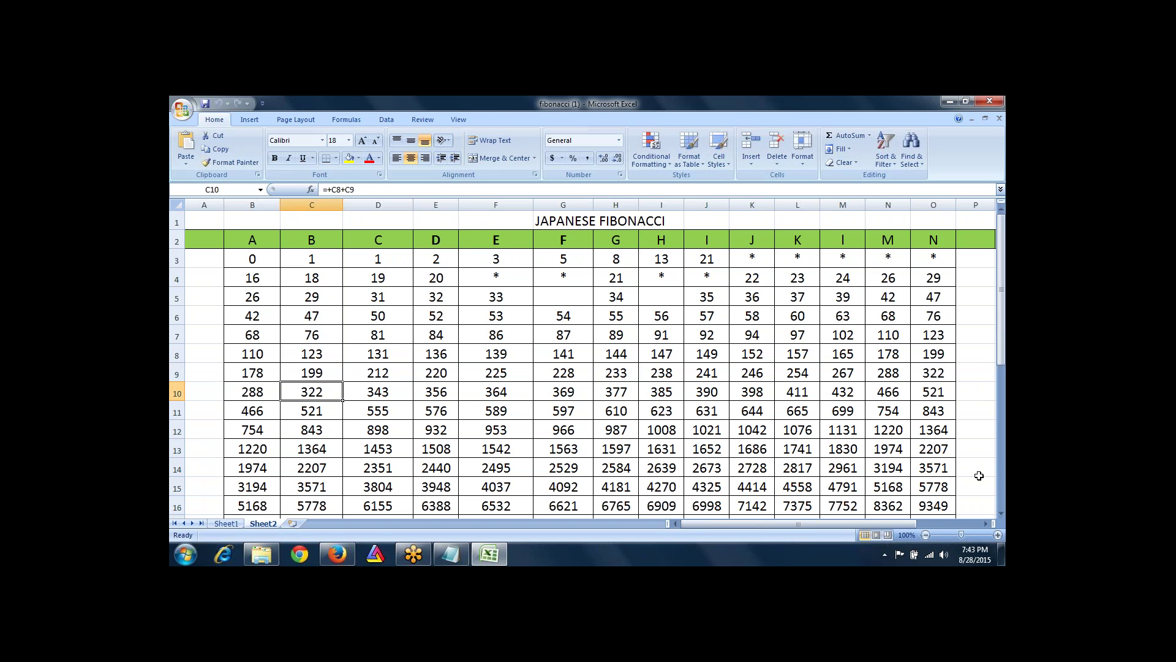
key(Right)
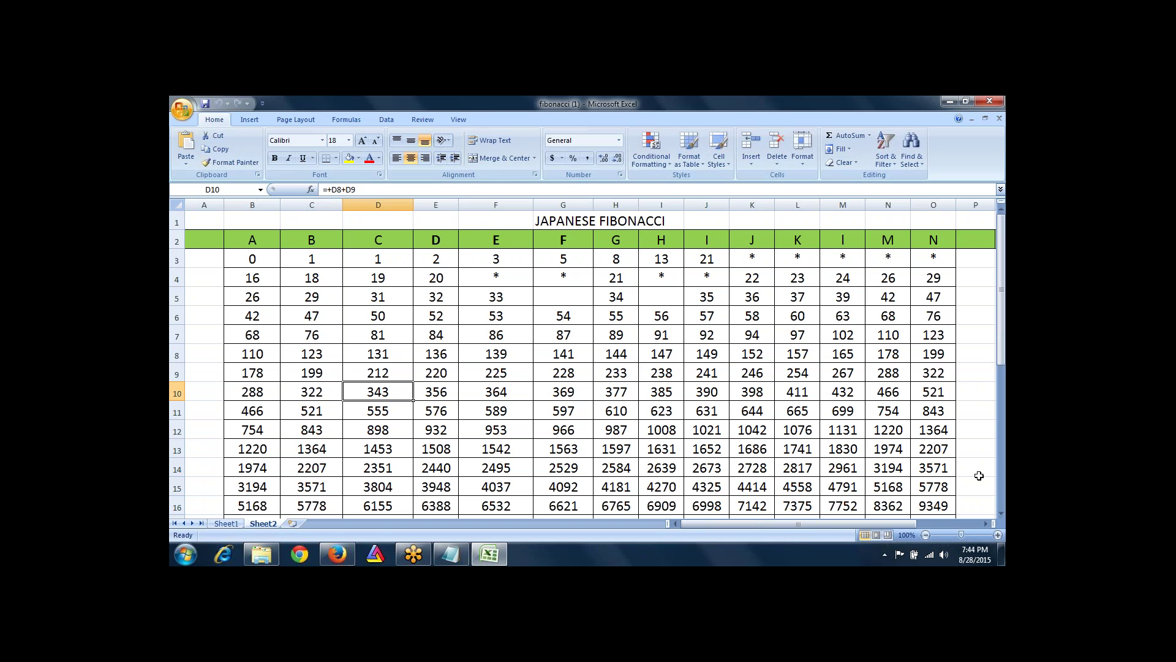
key(Left)
key(Left)
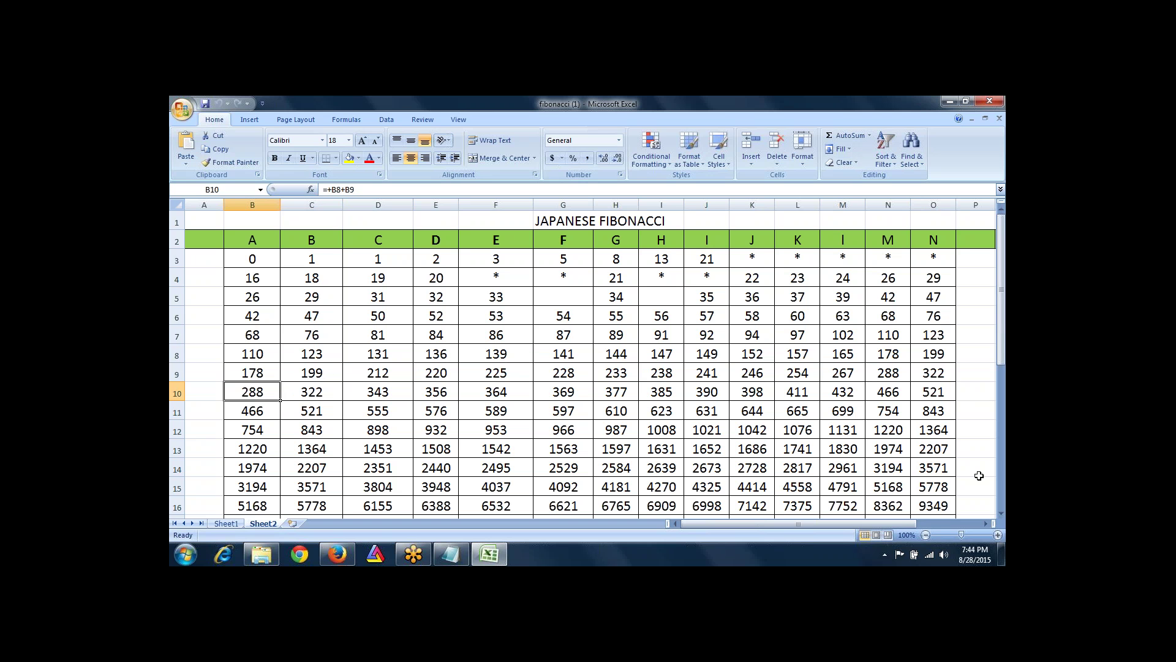
key(Right)
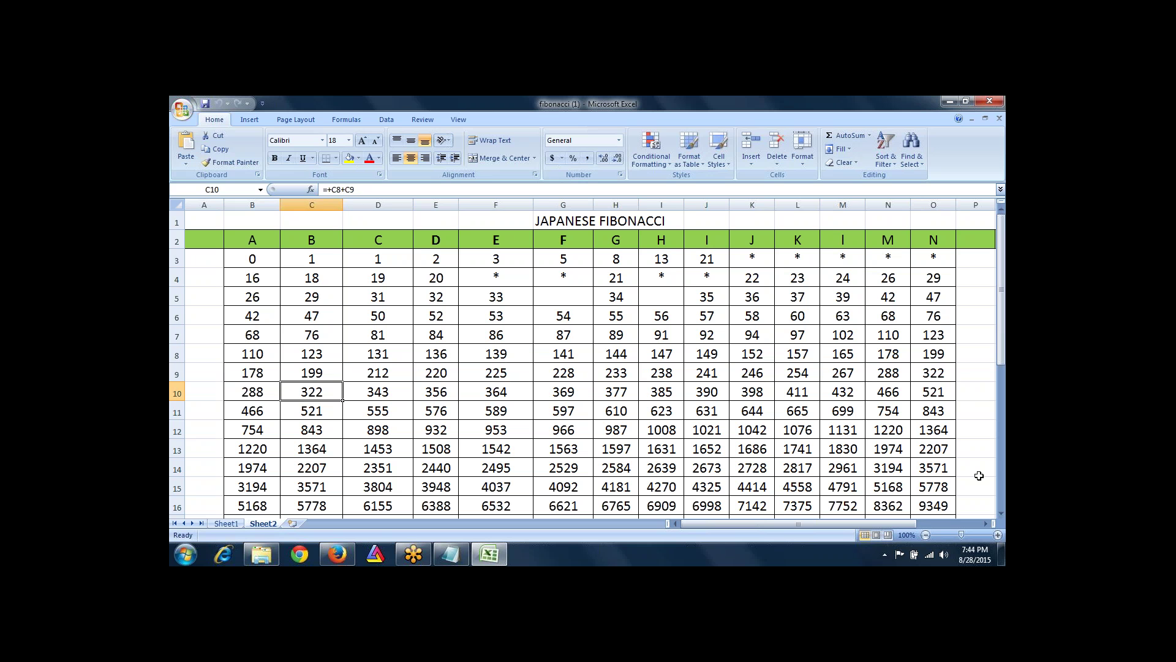
Follow the row 10 values forward from C10 to O10.
key(Right)
key(Right)
key(Right)
key(Right)
key(Right)
key(Right)
key(Right)
key(Right)
key(Right)
key(Right)
key(Right)
key(Right)
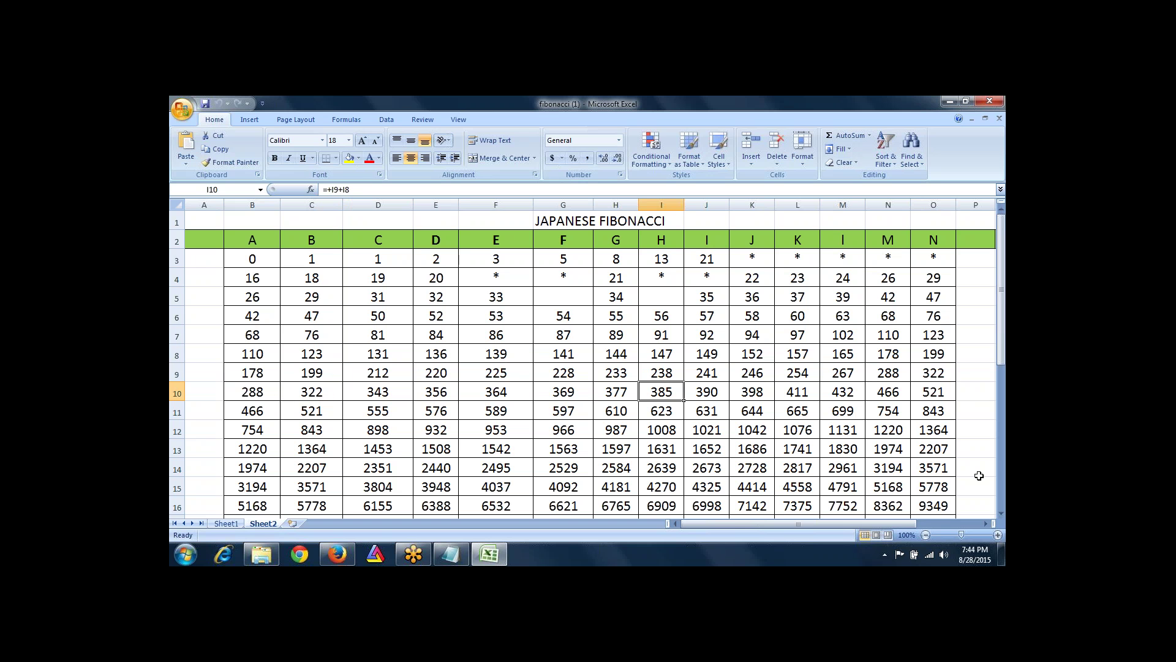
Return to row 9 at O9 and trace its values backward to D9.
key(Up)
key(Left)
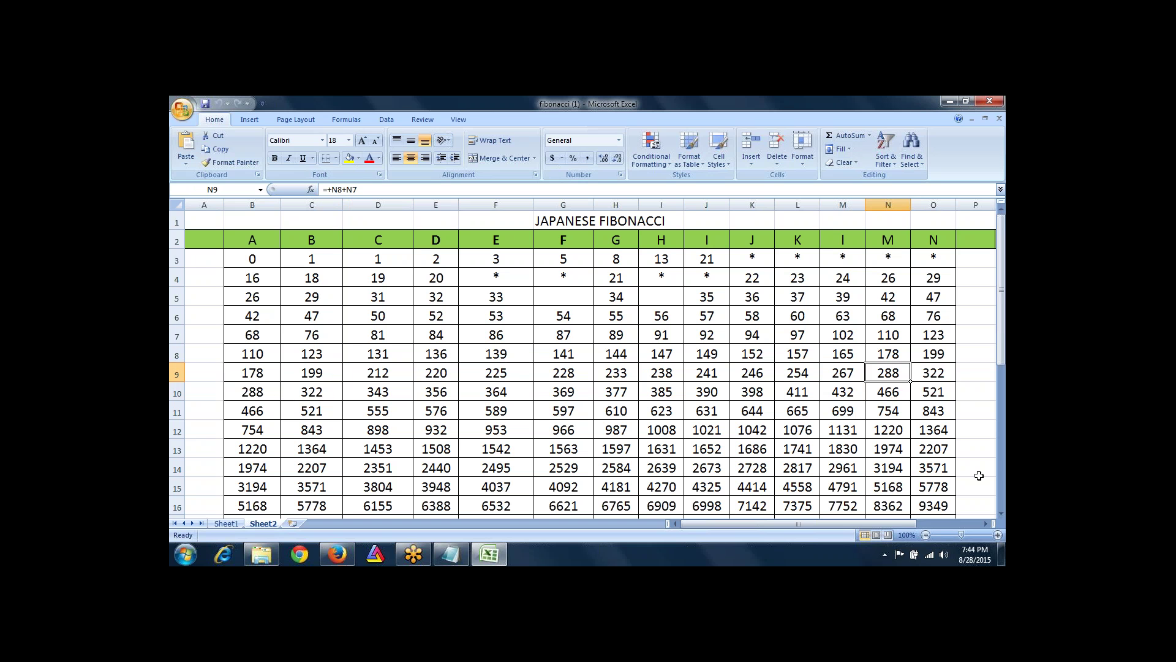
key(Left)
key(Left)
key(Left)
key(Left)
key(Left)
key(Left)
key(Left)
key(Left)
key(Left)
key(Left)
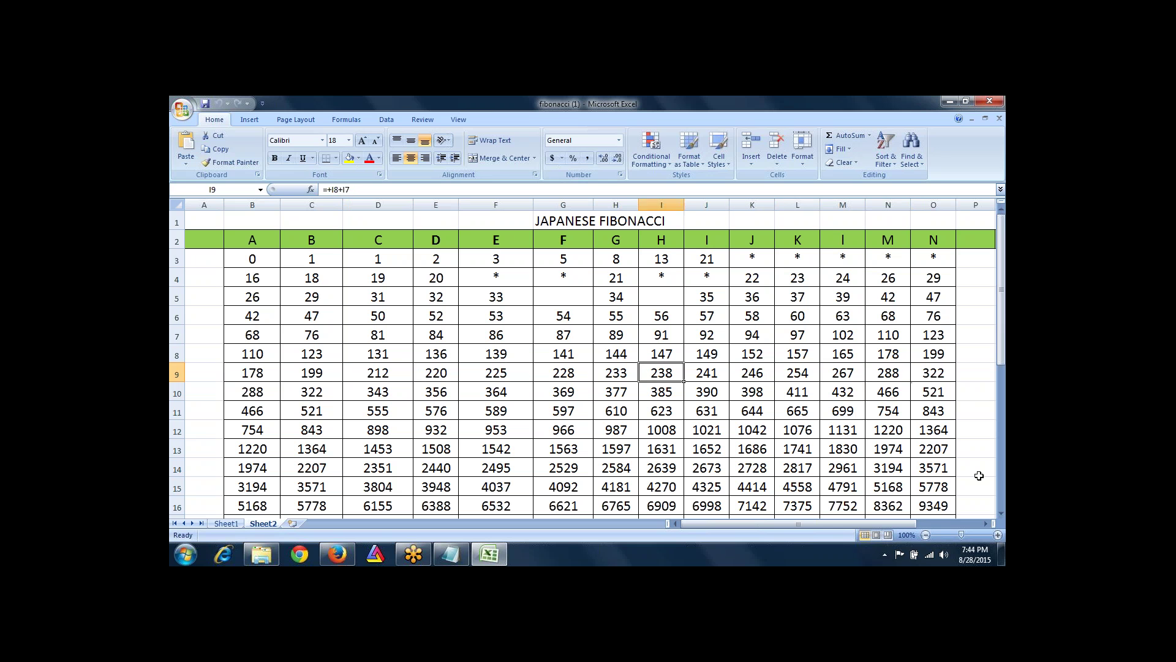
Move down to D10 and examine the row 10 values across to O10.
key(Down)
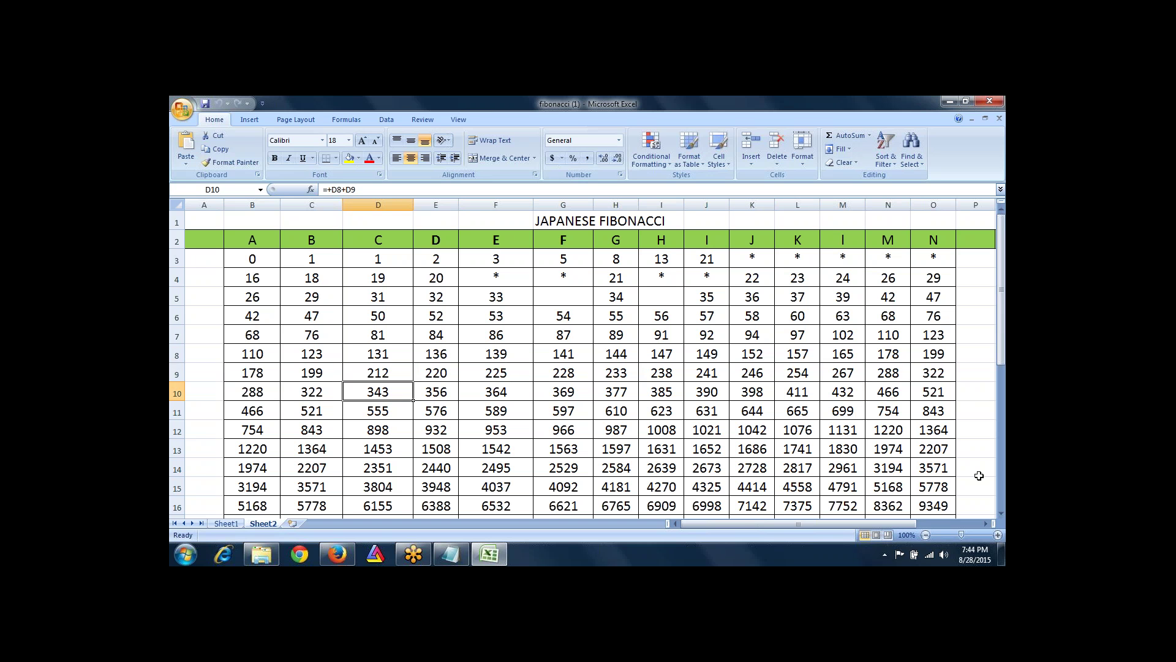
key(Right)
key(Right)
key(Right)
key(Right)
key(Right)
key(Right)
key(Right)
key(Right)
key(Right)
key(Right)
key(Right)
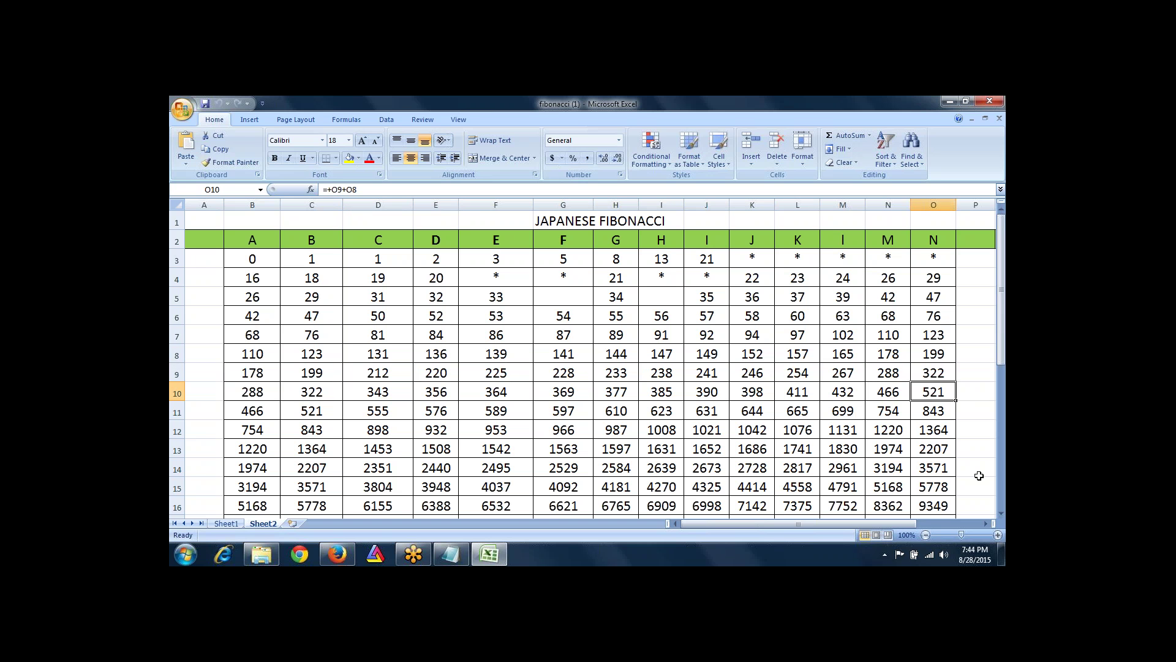
Go back up to O9 and trace row 9 in reverse past the table's edge to A9.
key(Up)
key(Left)
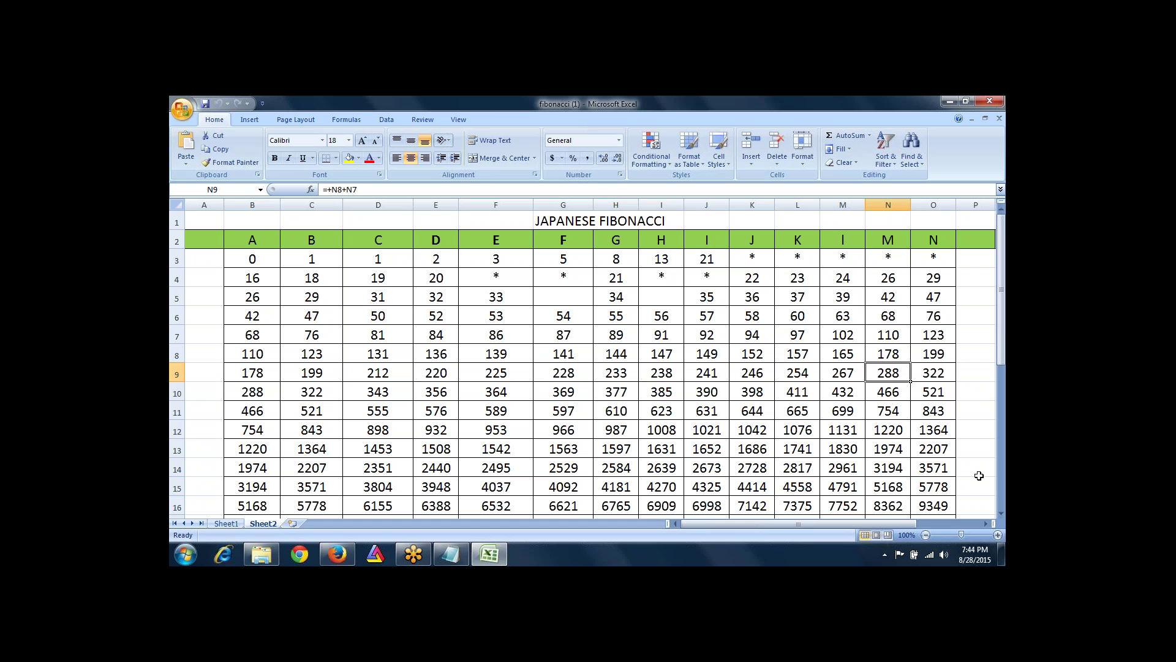
key(Right)
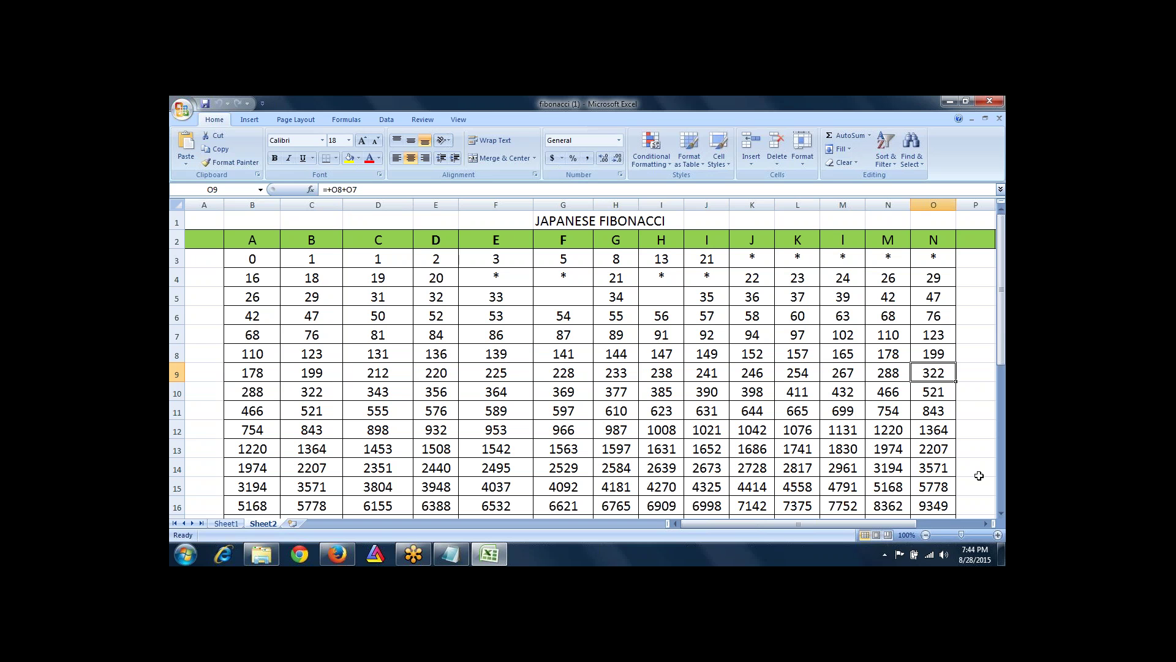
key(Left)
key(Left)
key(Left)
key(Left)
key(Left)
key(Left)
key(Left)
key(Left)
key(Left)
key(Left)
key(Left)
key(Left)
key(Left)
key(Left)
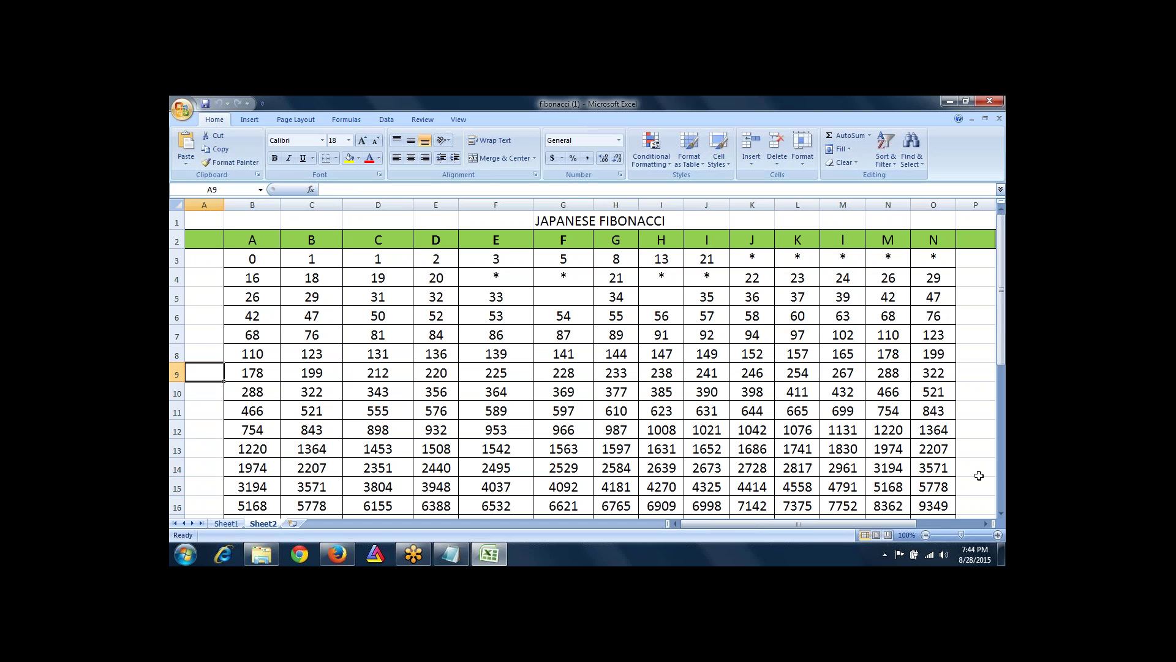
Examine all the row 9 values from the table's first column across to O9.
key(Right)
key(Right)
key(Right)
key(Right)
key(Right)
key(Right)
key(Right)
key(Right)
key(Right)
key(Right)
key(Right)
key(Right)
key(Right)
key(Right)
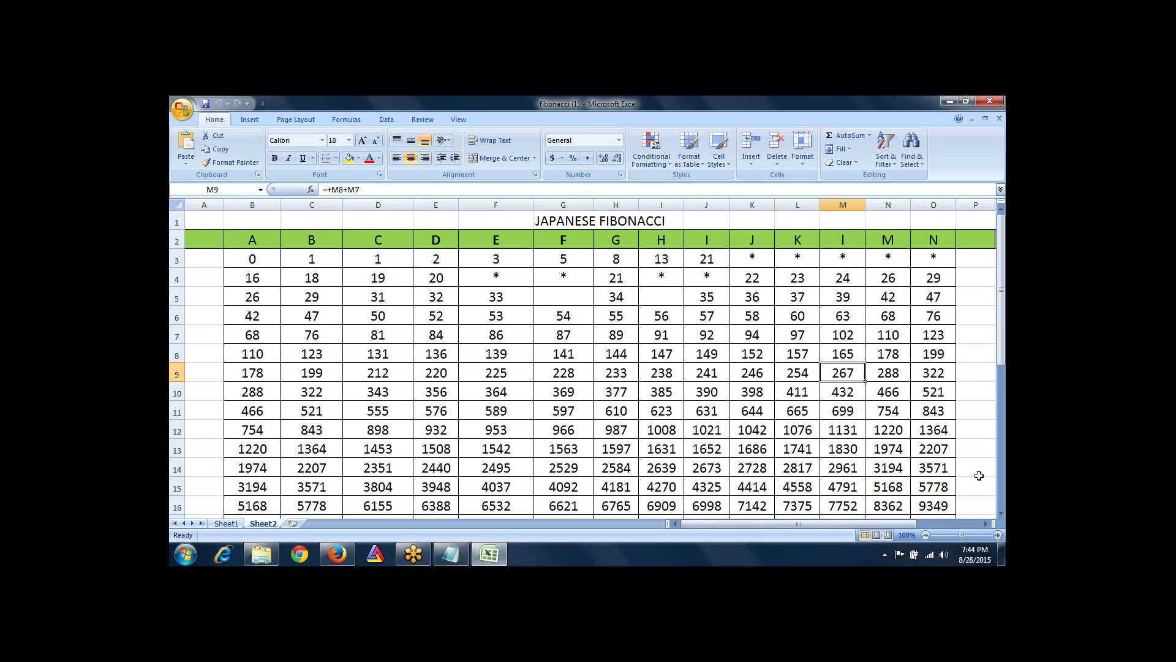
Check O10 below the end of row 9 and return to the start of row 9 at B9.
key(Down)
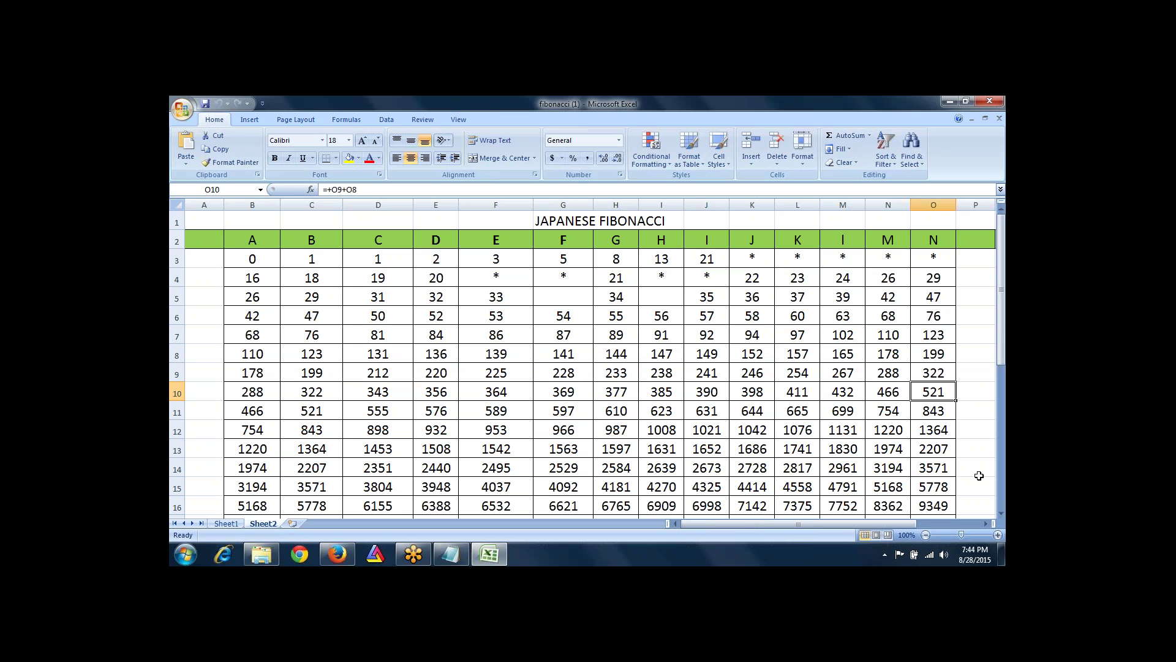
key(Up)
key(Left)
key(Home)
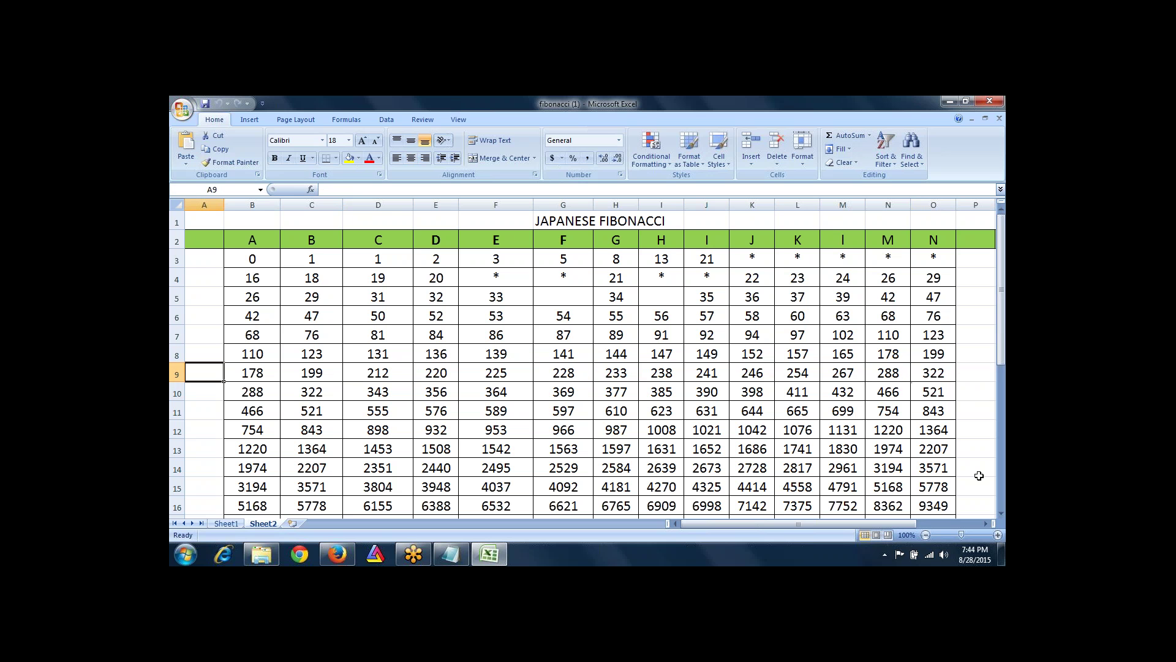
key(Right)
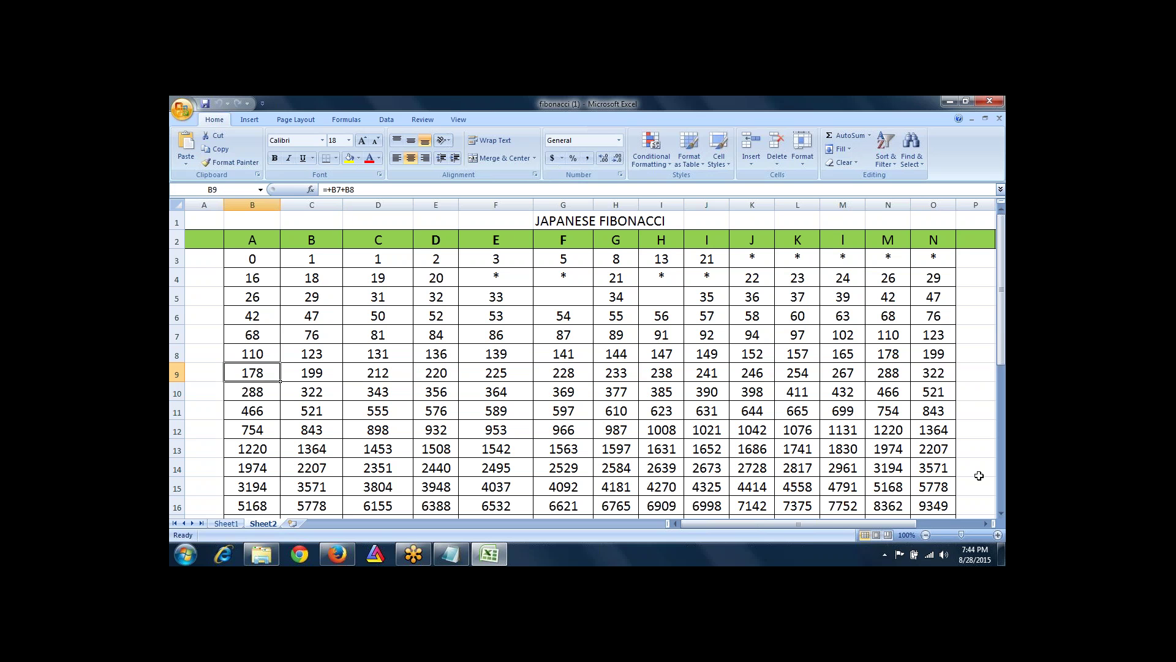
Trace the row 9 values once more from B9 across to the last table column at O9.
key(Right)
key(Right)
key(Right)
key(Right)
key(Right)
key(Right)
key(Right)
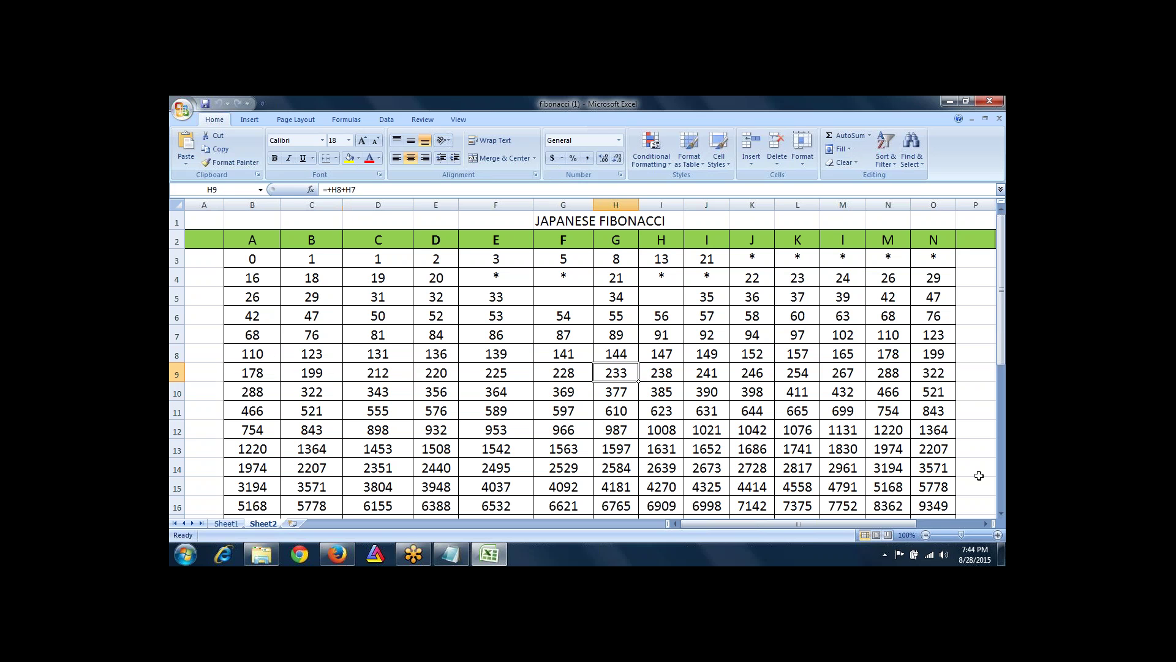
key(Left)
key(Right)
key(Right)
key(Right)
key(Right)
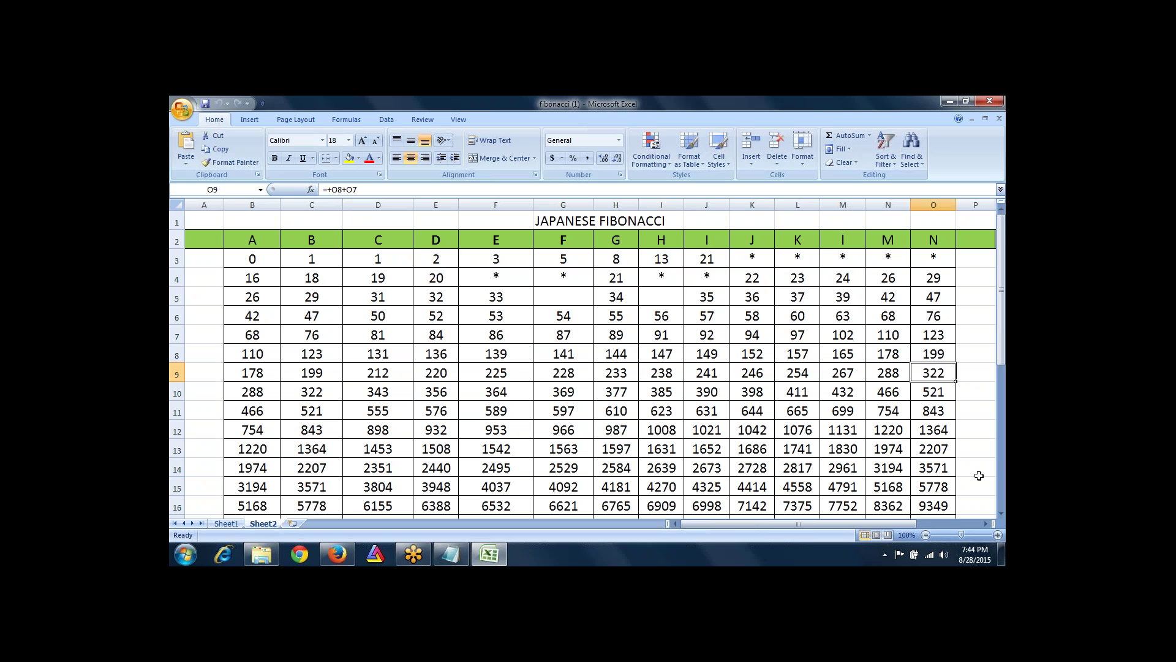
Move down to O10 and trace row 10 in reverse as far as H10.
key(Down)
key(Left)
key(Left)
key(Left)
key(Left)
key(Left)
key(Left)
key(Left)
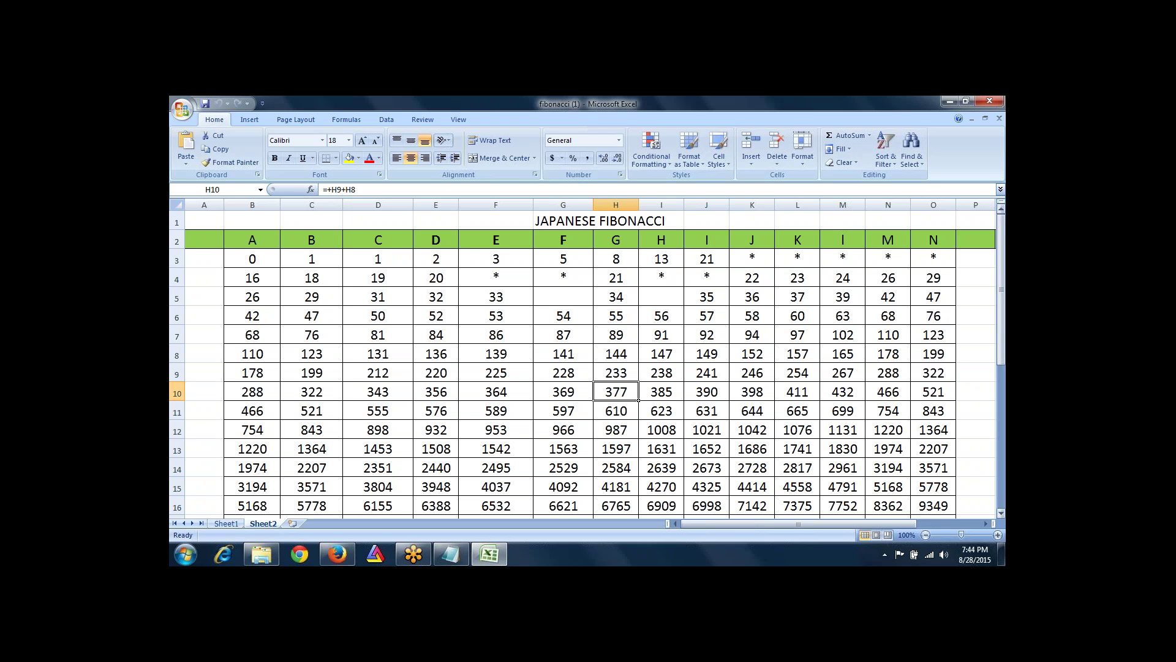
Switch to the New Text Document in Notepad, read the Fibonacci series in the meeting agenda, and put it away.
click(949, 101)
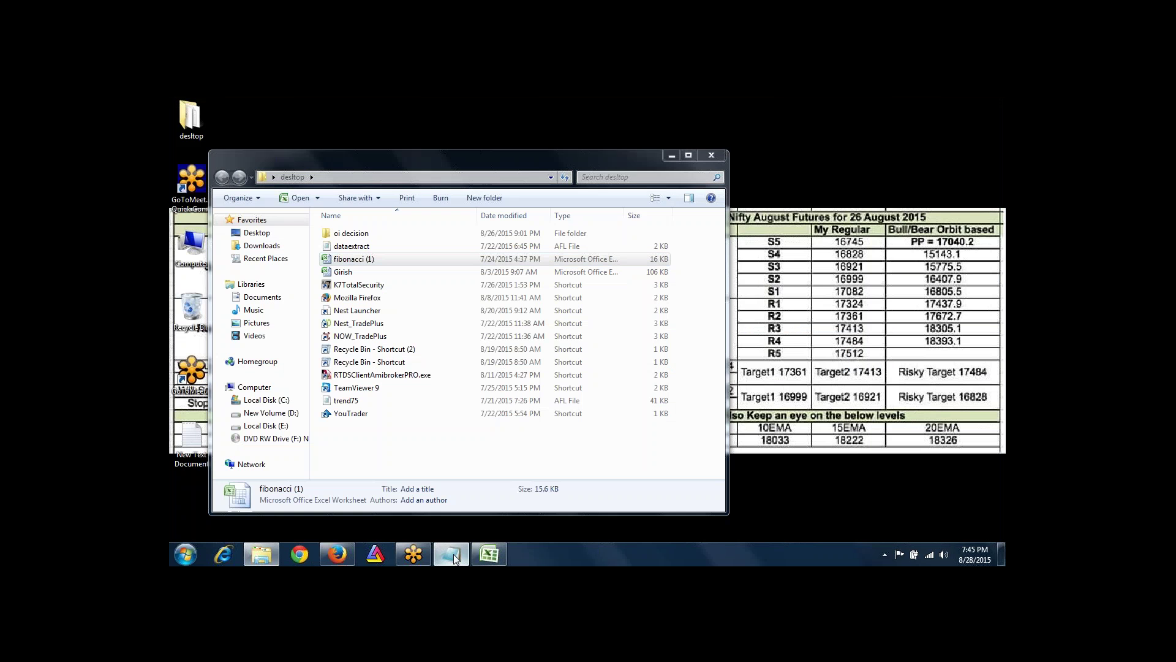
click(456, 556)
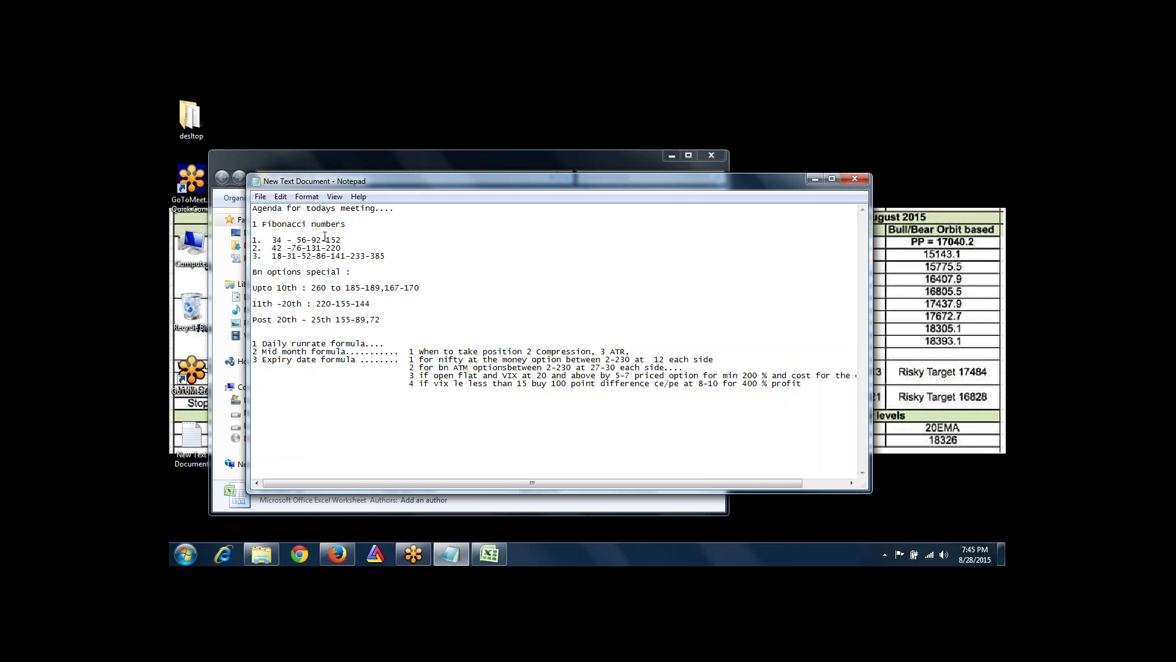
click(814, 179)
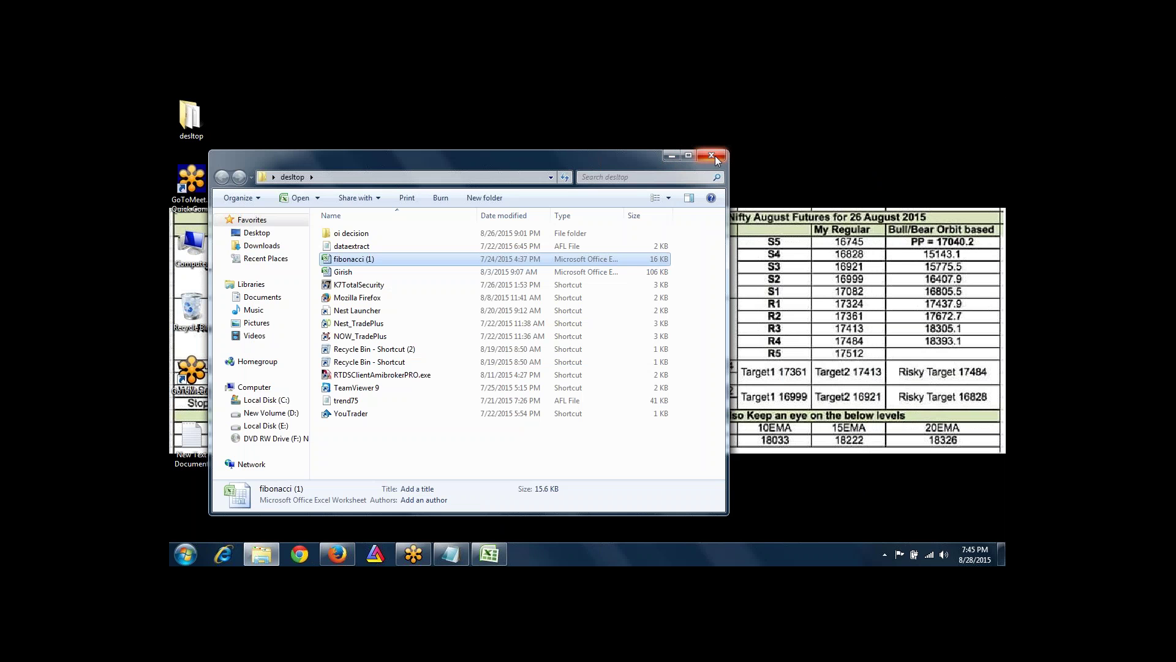
Close the desltop folder window and switch back to the fibonacci (1) workbook in Excel.
click(715, 155)
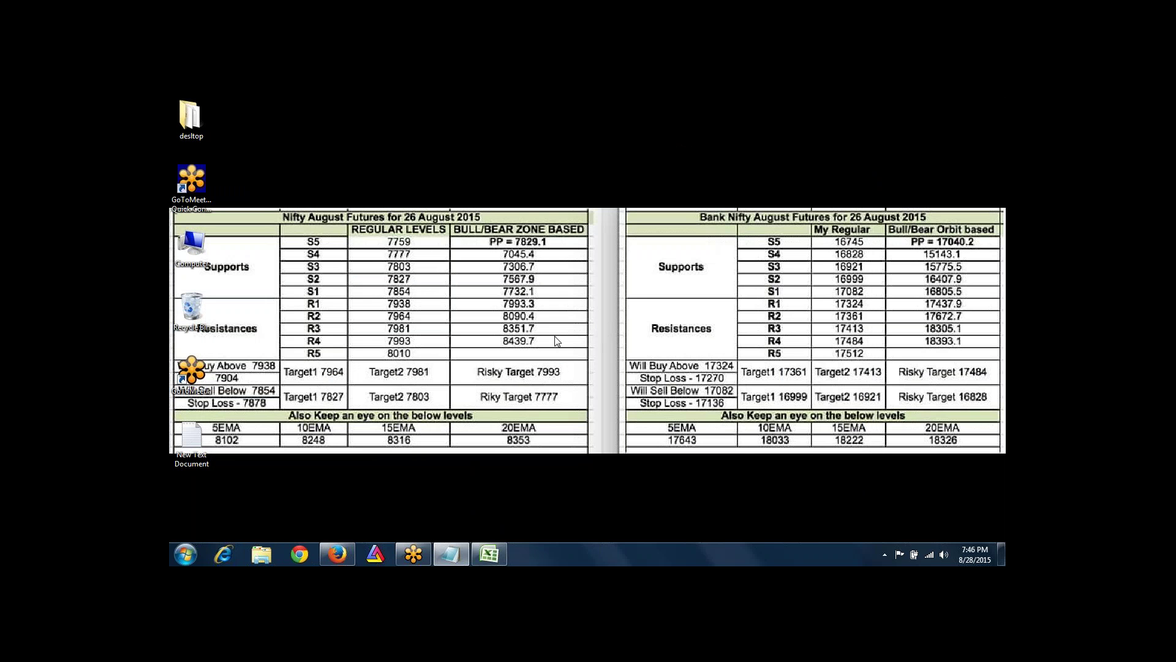
click(485, 553)
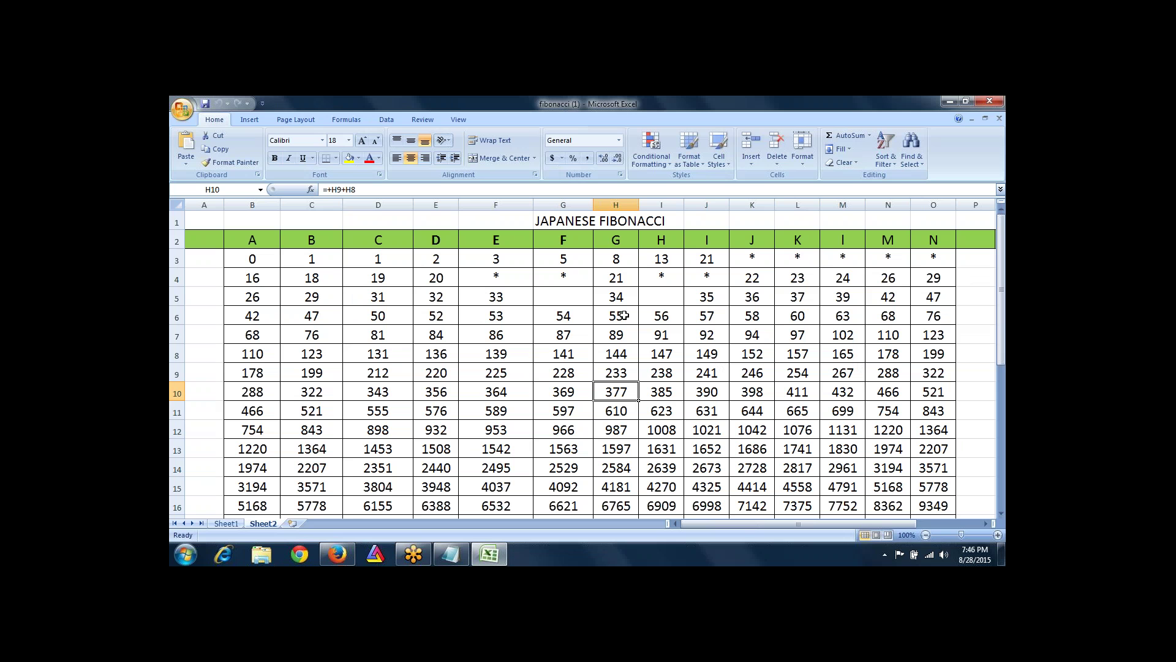
click(878, 112)
click(878, 111)
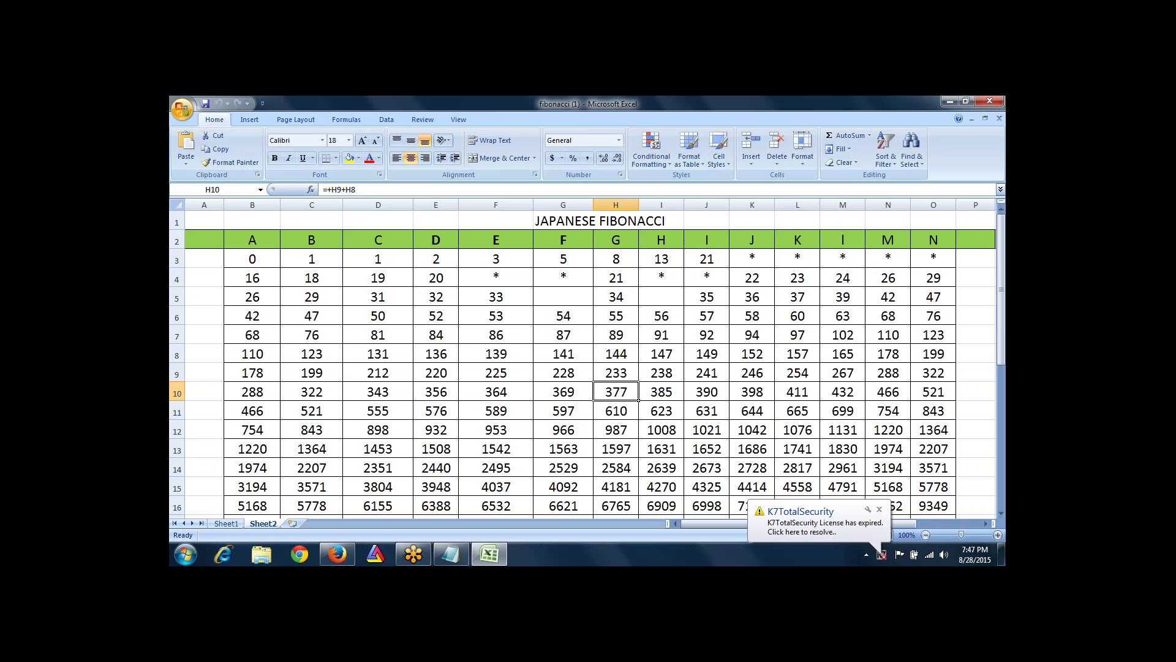
Trace the column H values upward from H10 to the first rows of the table at H4.
key(Up)
key(Up)
key(Up)
key(Up)
key(Up)
key(Up)
key(Up)
key(Up)
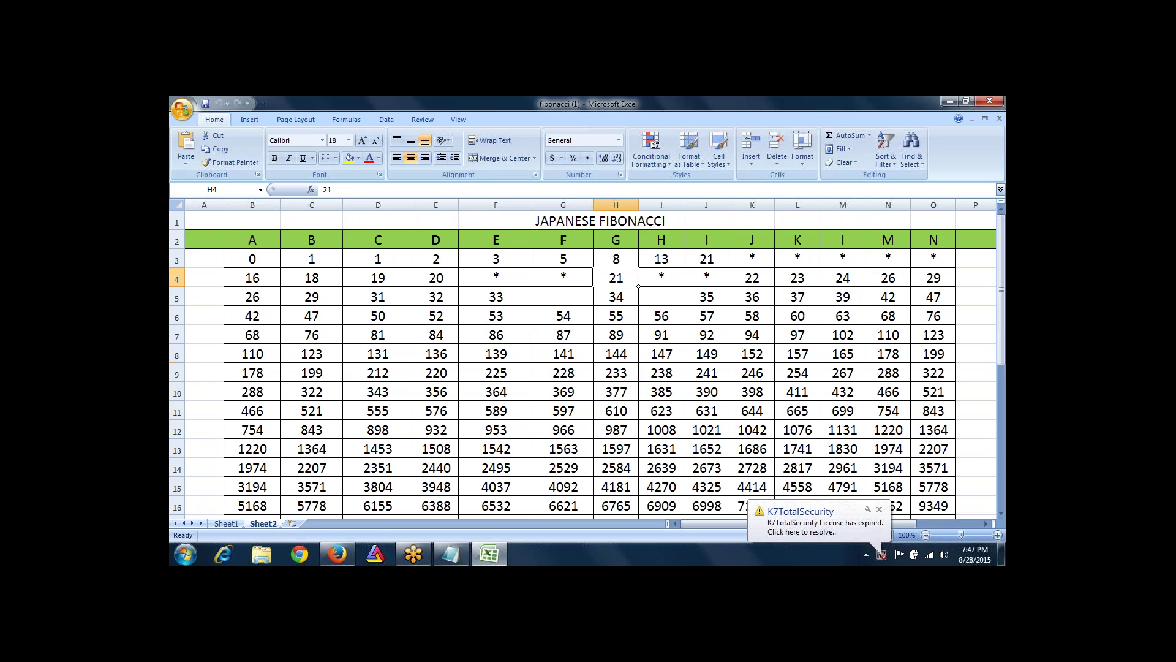
Follow column H back down to H10 and step up to check H9.
key(Down)
key(Down)
key(Down)
key(Down)
key(Down)
key(Down)
key(Down)
key(Down)
key(Down)
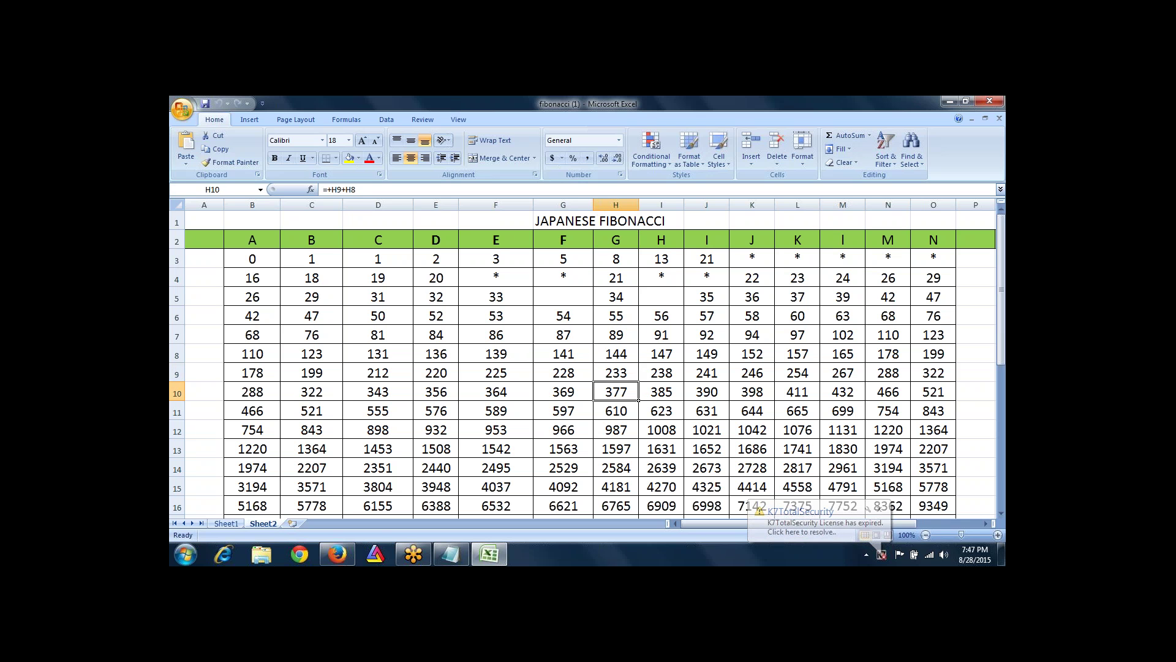
key(Up)
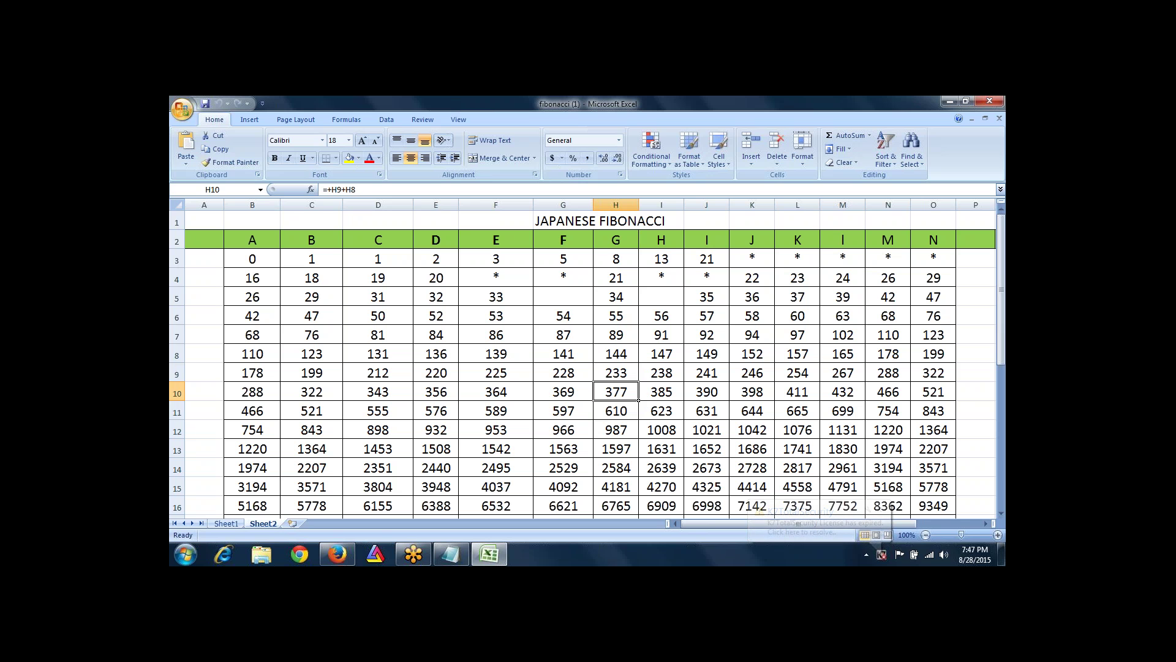
key(Up)
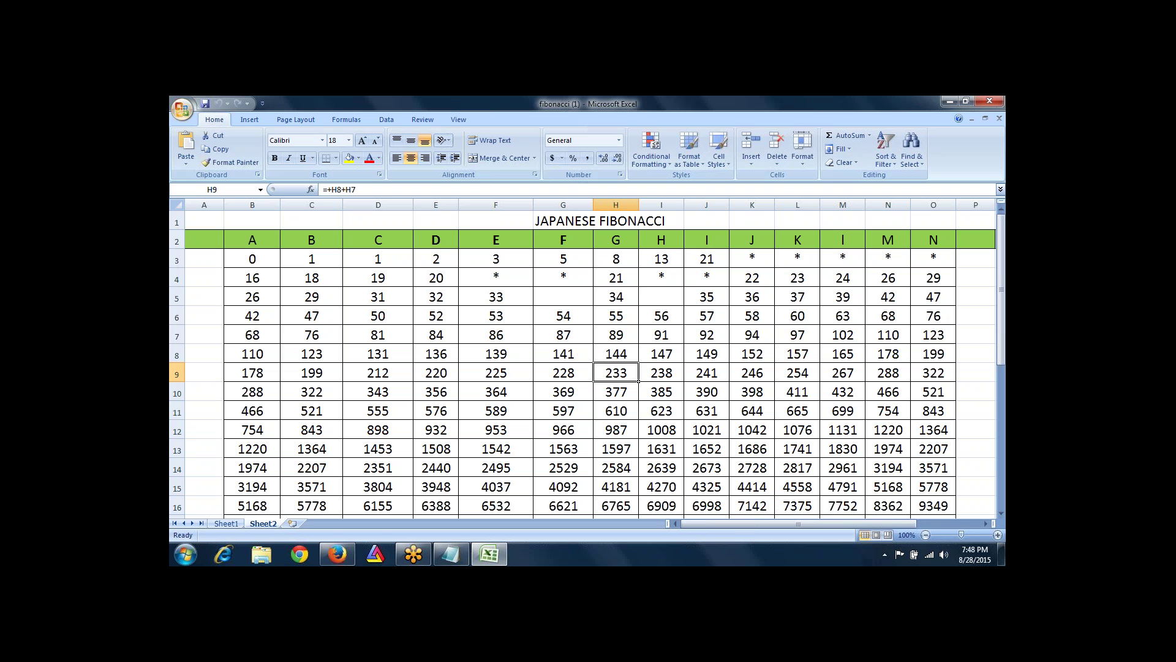
Compare the column H values in rows 8, 9 and 10 by going back and forth between H10 and H8.
click(615, 391)
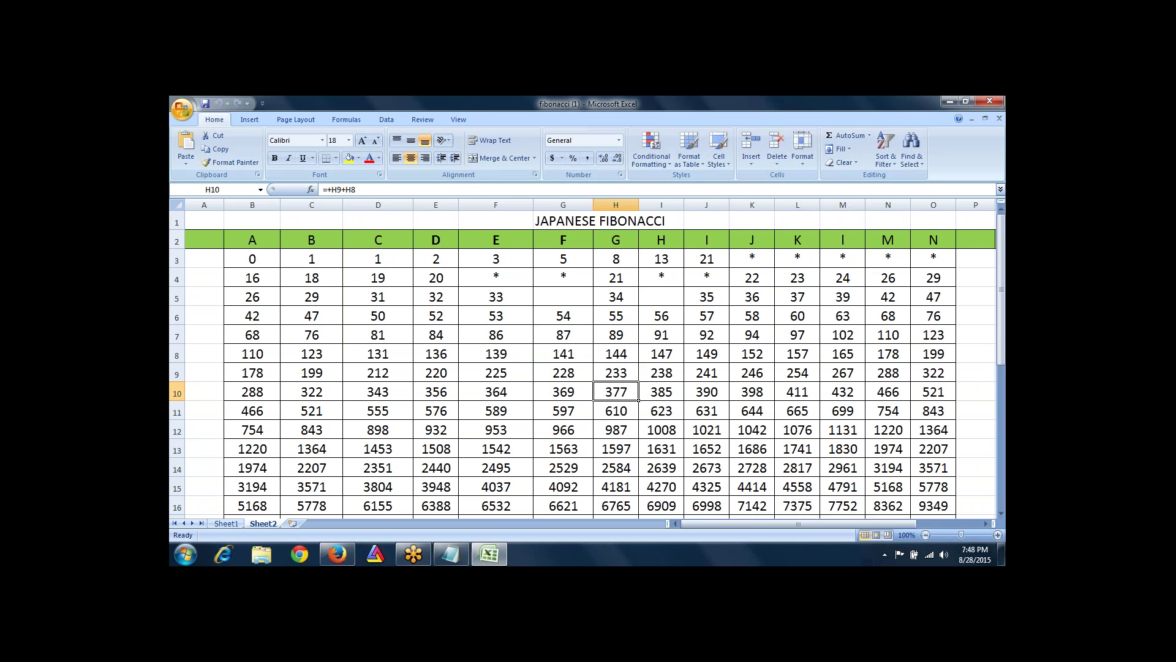
key(Up)
key(Up)
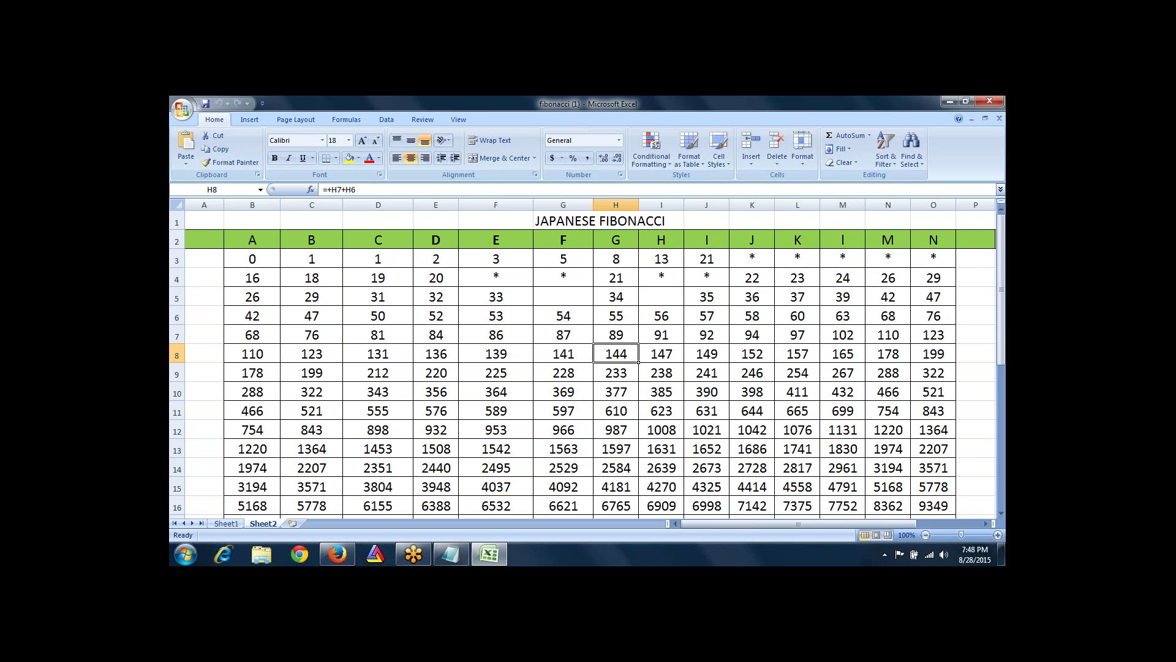
key(Down)
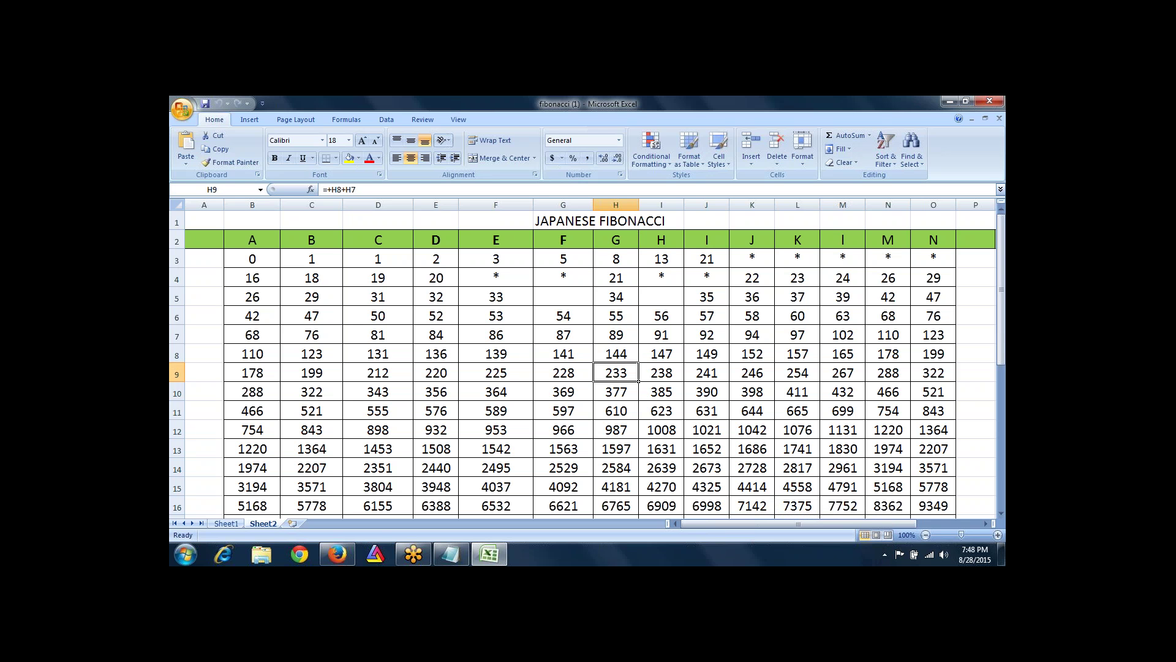
key(Up)
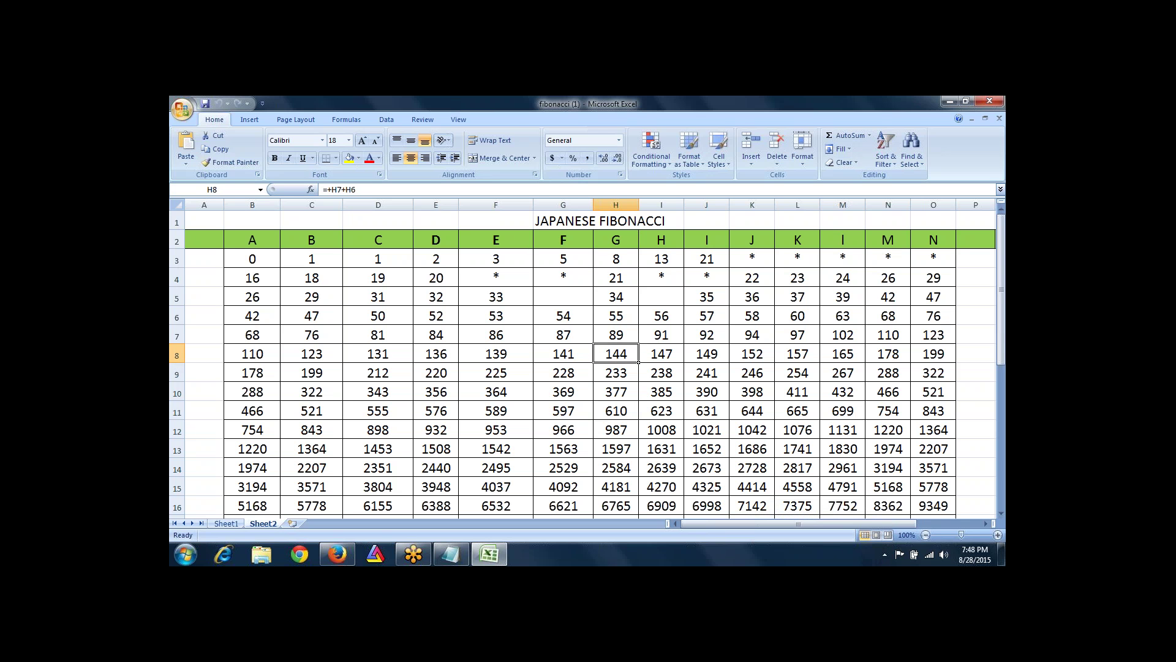
key(Down)
key(Down)
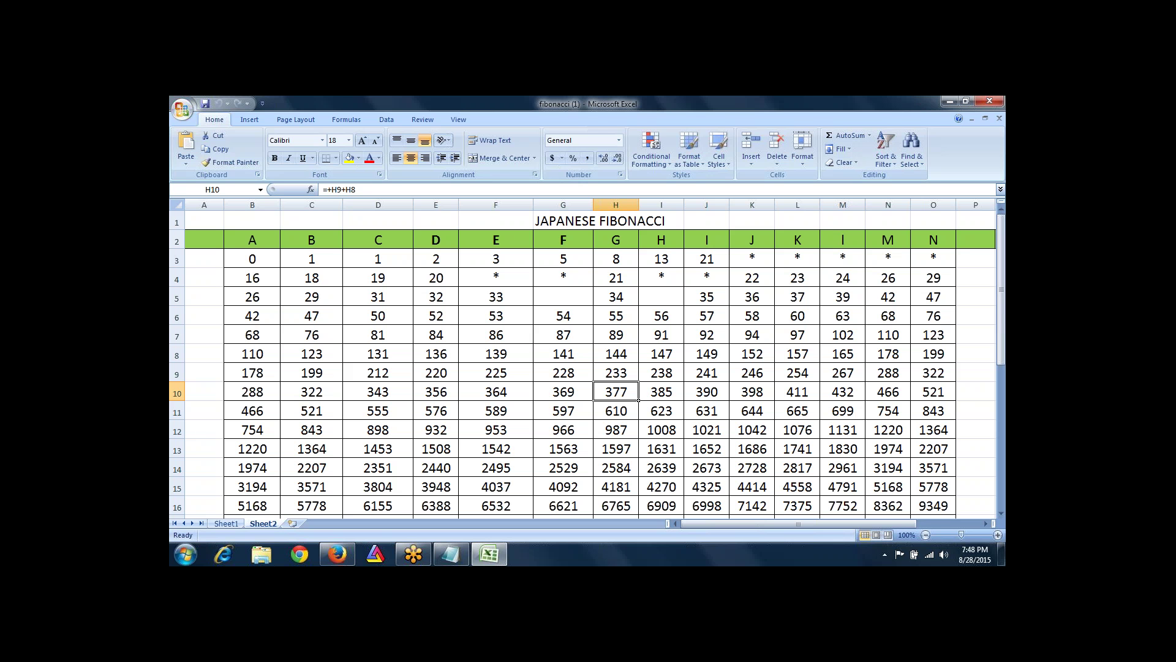
key(Up)
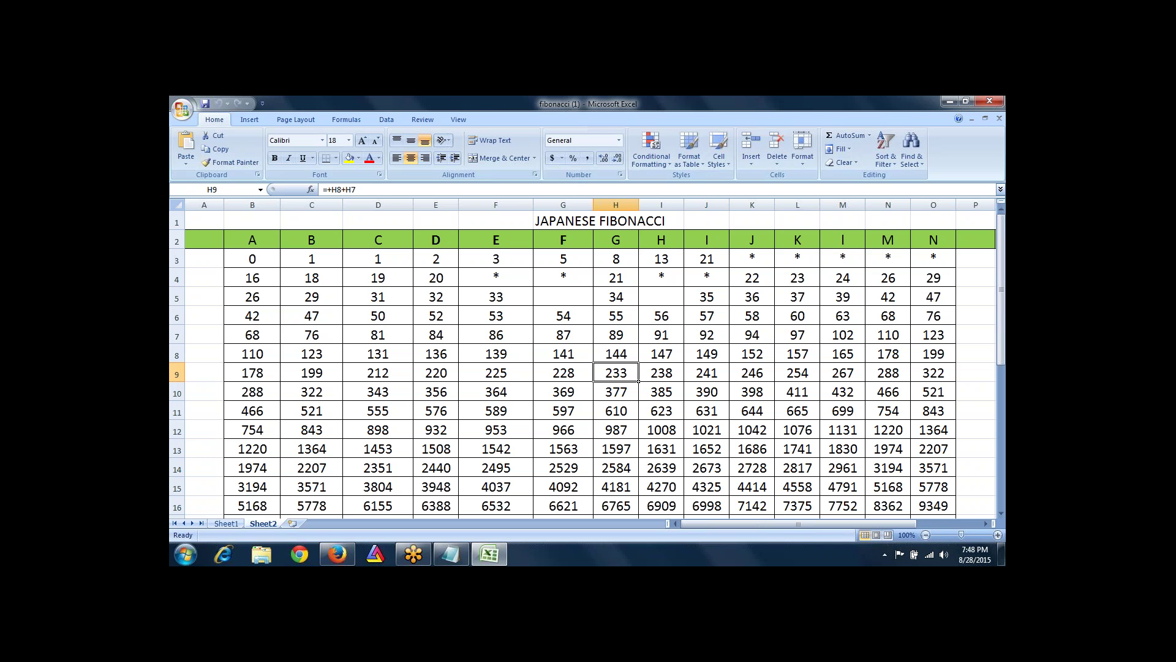
key(Up)
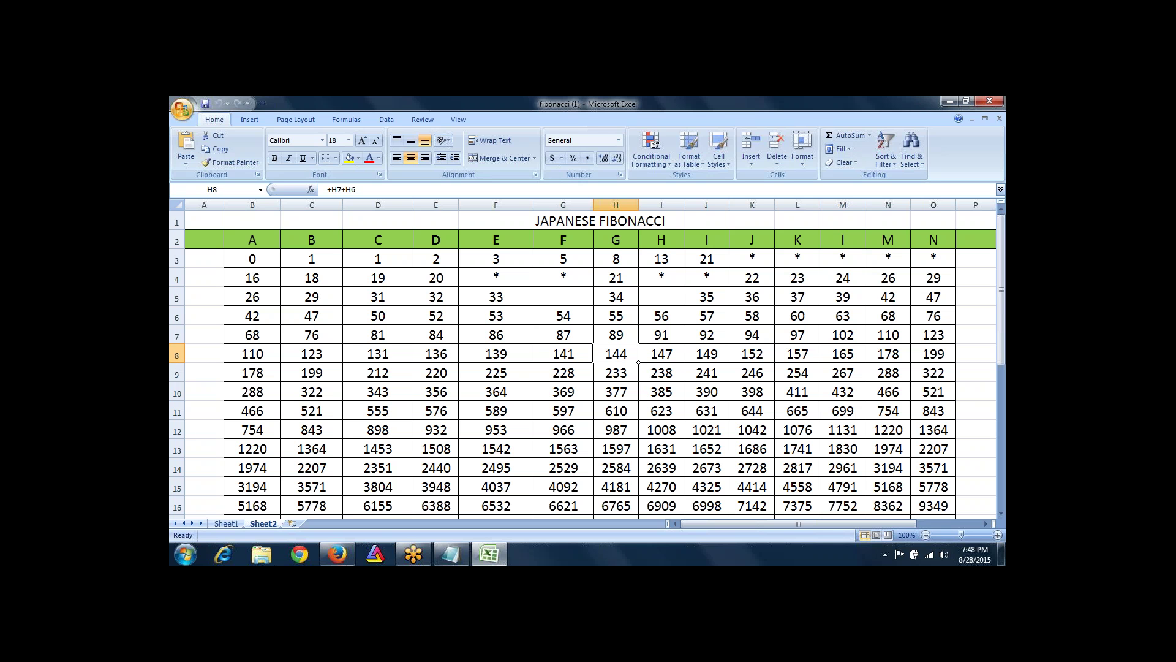
key(Down)
key(Down)
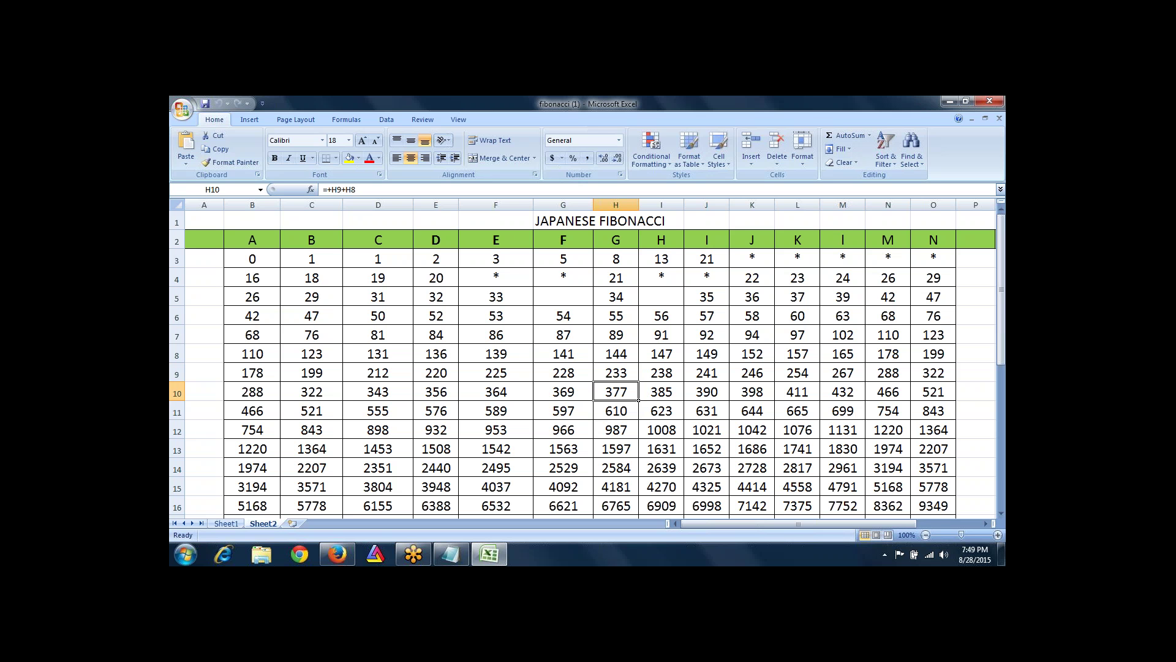
key(Up)
key(Up)
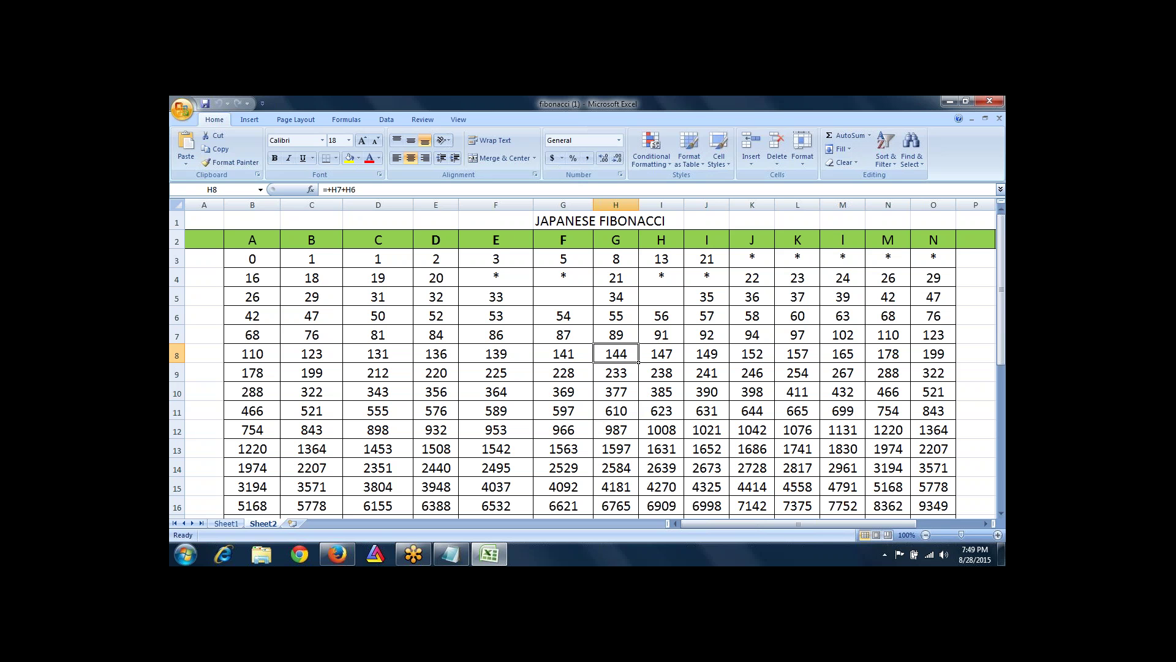
key(Down)
key(Down)
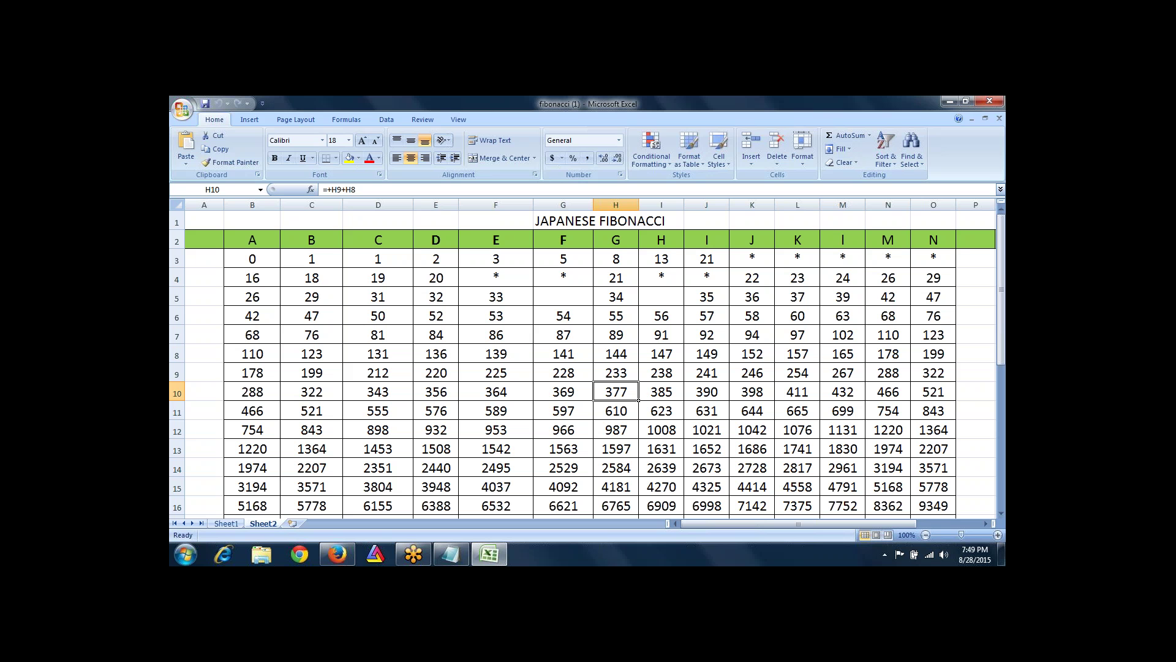
Trace column H upward from H10 to H5 and return down to H9.
key(Up)
key(Up)
key(Up)
key(Up)
key(Up)
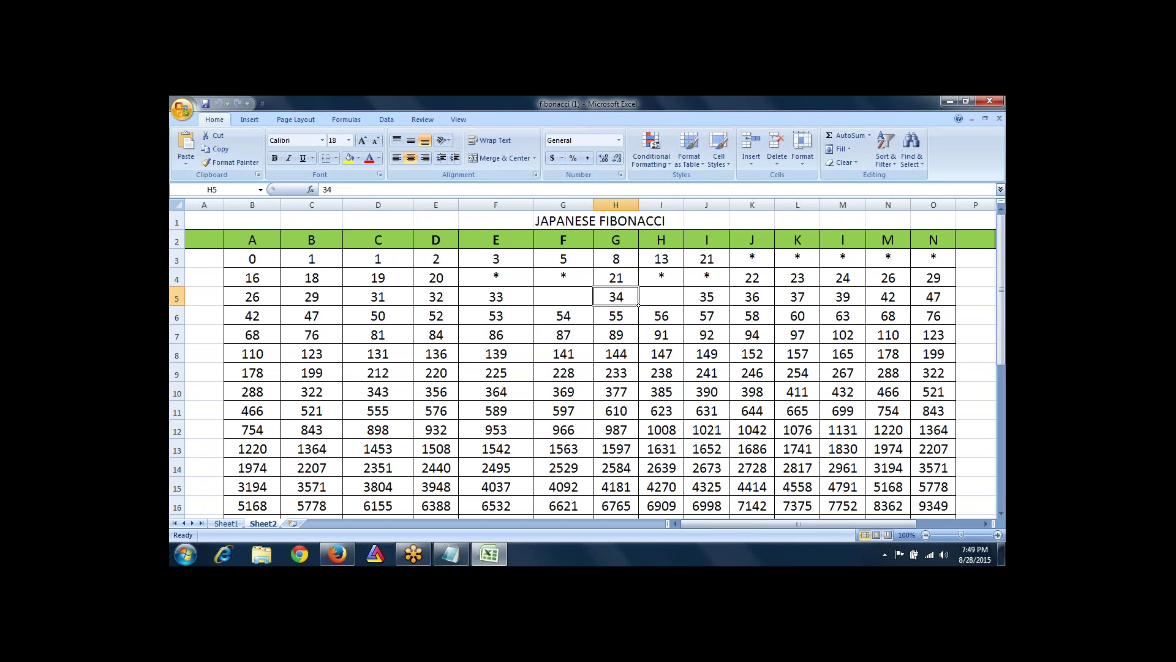
key(Down)
key(Down)
key(Down)
key(Down)
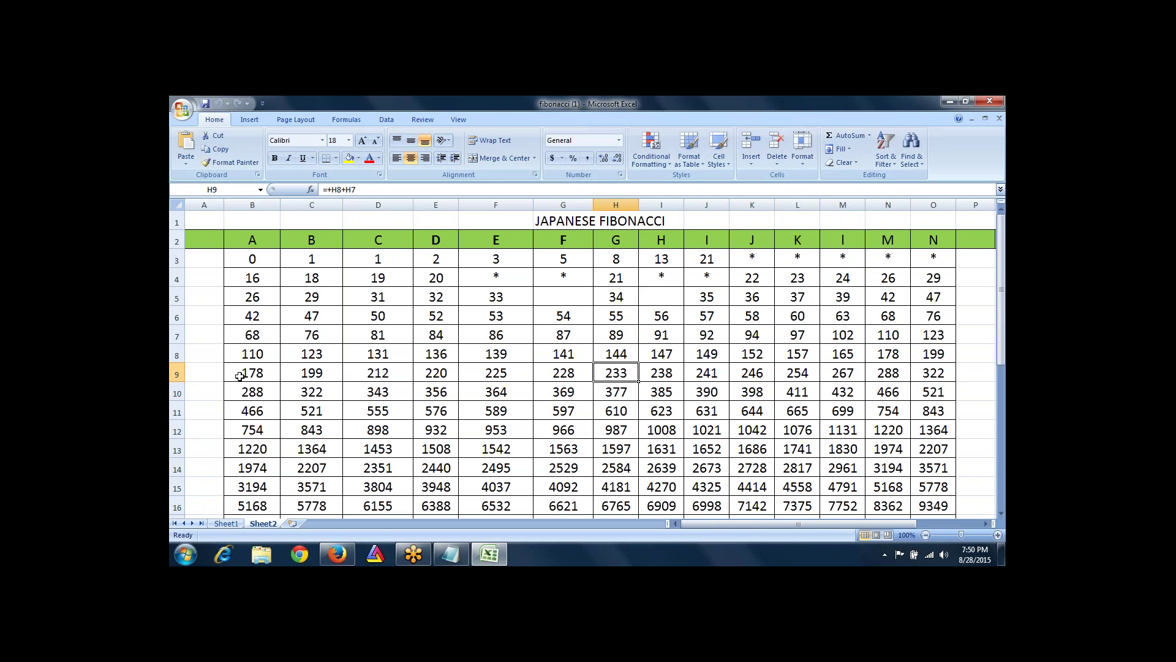
Highlight the whole of column H with a yellow fill.
click(615, 203)
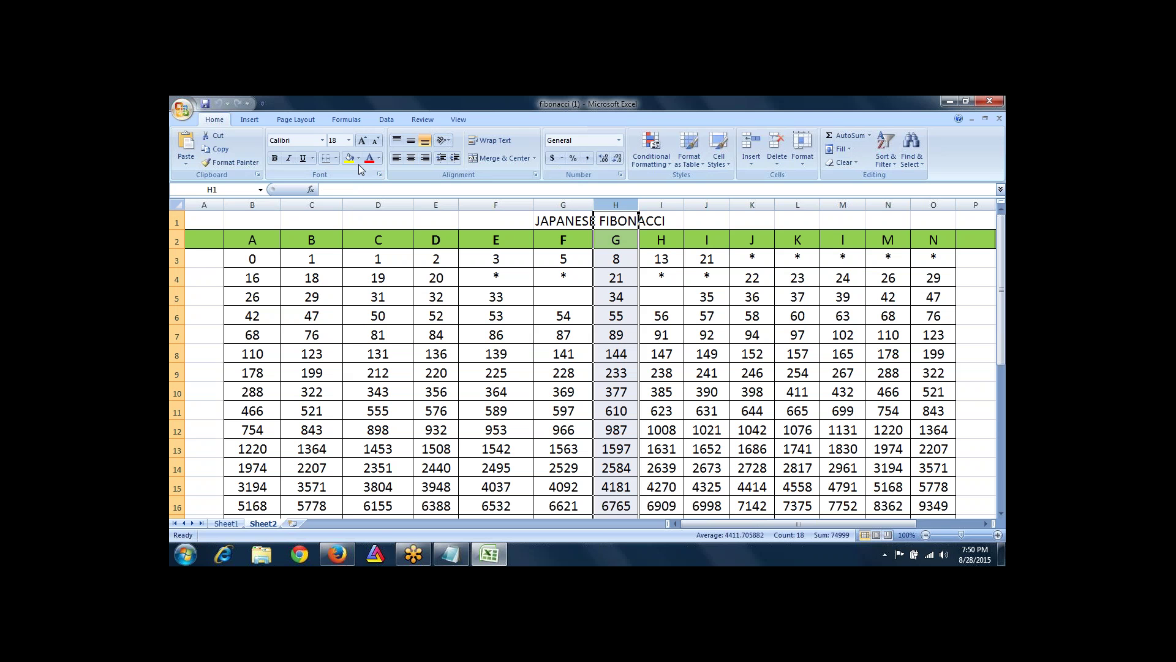
click(349, 158)
click(616, 335)
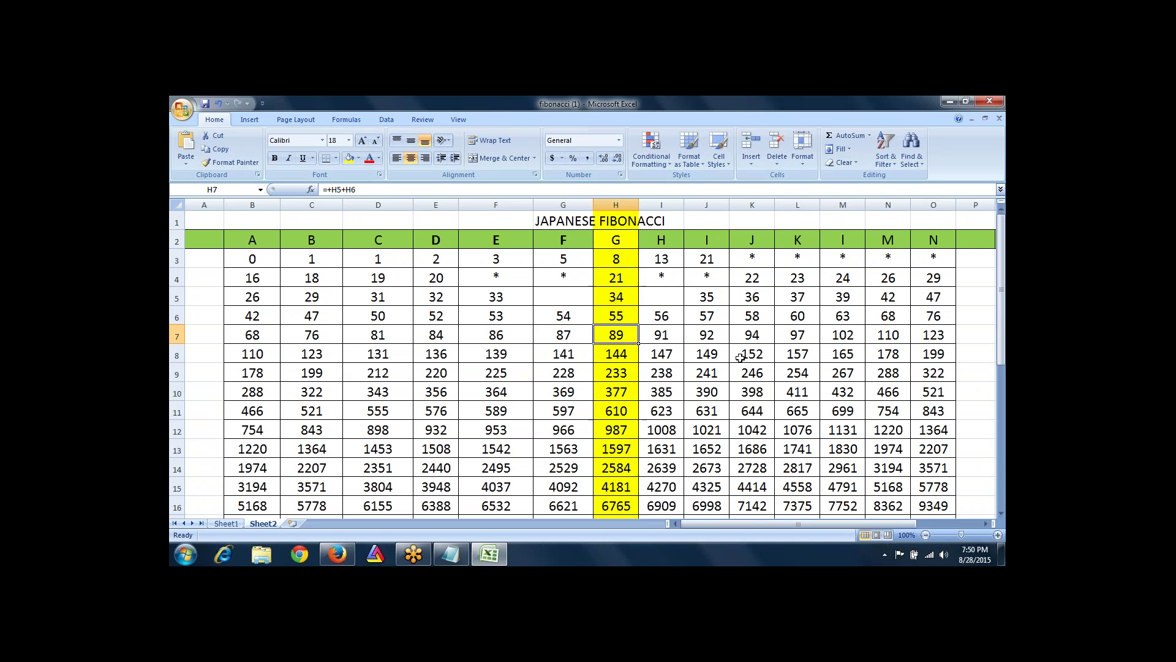
Examine the highlighted column H values down to H10 and back up to H3.
key(Down)
key(Down)
key(Down)
key(Up)
key(Up)
key(Up)
key(Up)
key(Up)
key(Up)
key(Up)
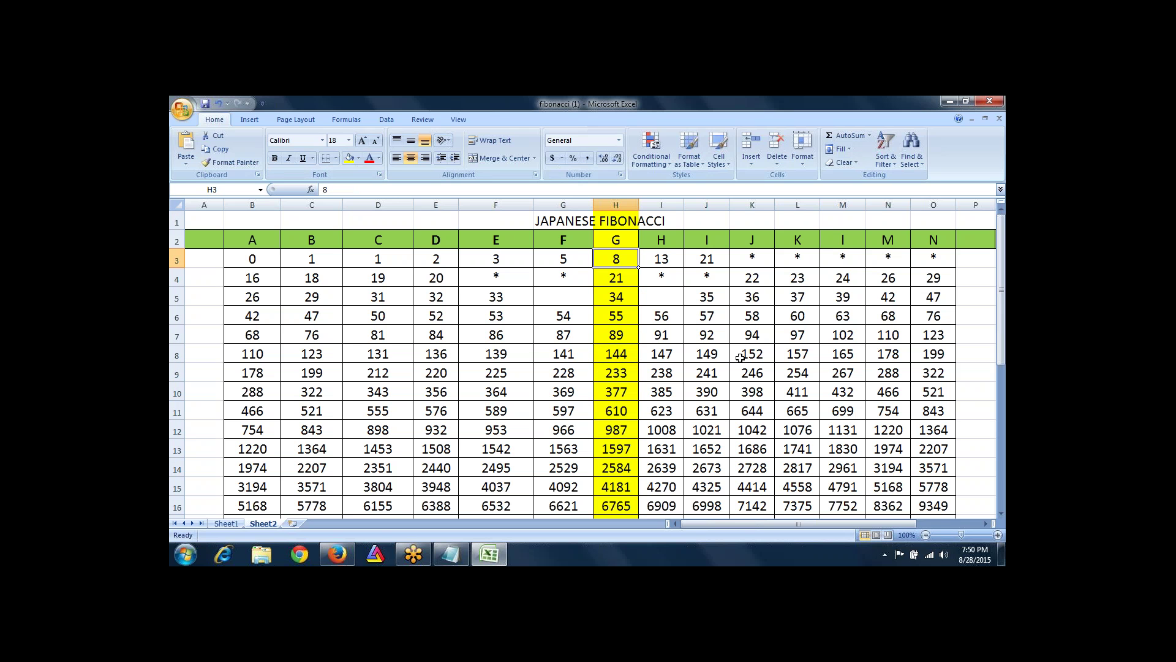
Trace row 3 in reverse from H3 to the table's first column at B3.
key(Left)
key(Left)
key(Left)
key(Left)
key(Left)
key(Left)
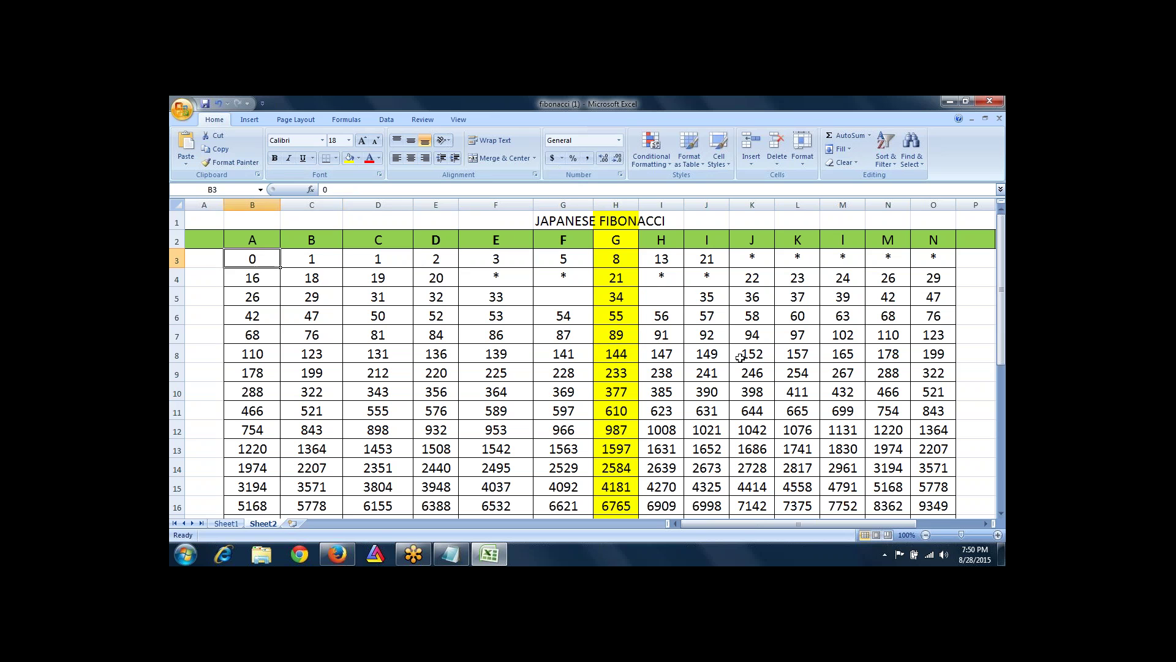
Trace row 3 forward from B3 across the highlighted column.
key(Right)
key(Right)
key(Right)
key(Right)
key(Right)
key(Right)
key(Right)
Move down to row 6 and trace it in reverse through G6 to B6.
key(Down)
key(Down)
key(Down)
key(Left)
key(Left)
key(Left)
key(Left)
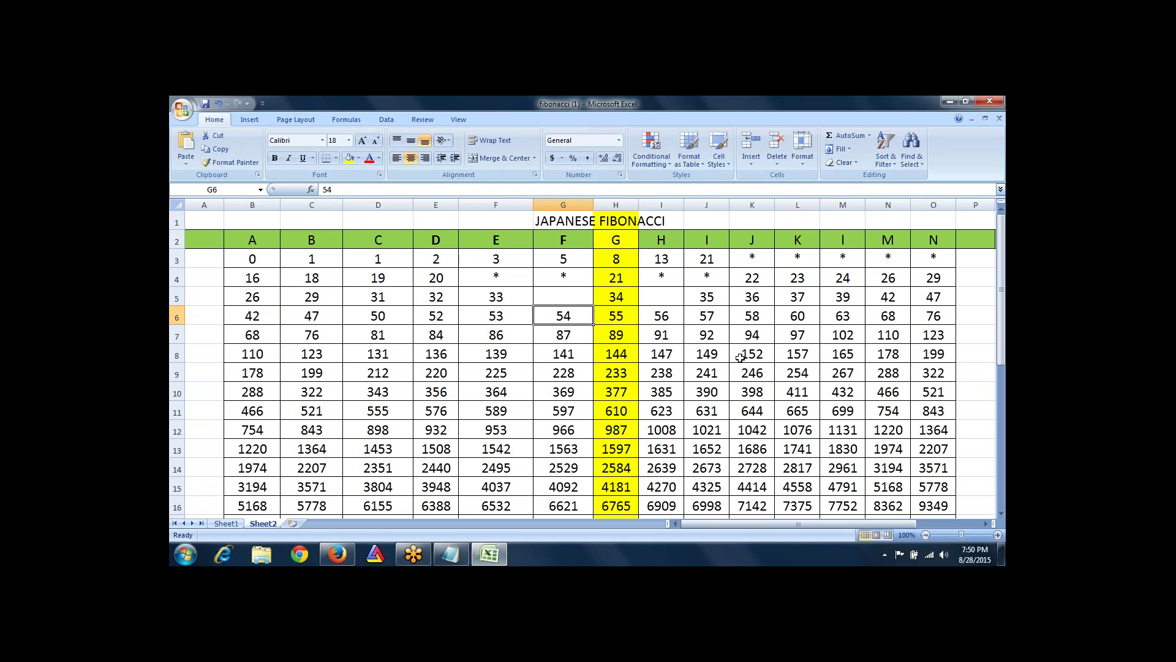
key(Left)
key(Left)
key(Left)
key(Left)
Move down to B9 and follow the row 9 values forward from there.
key(Down)
key(Down)
key(Down)
key(Right)
key(Right)
key(Right)
key(Right)
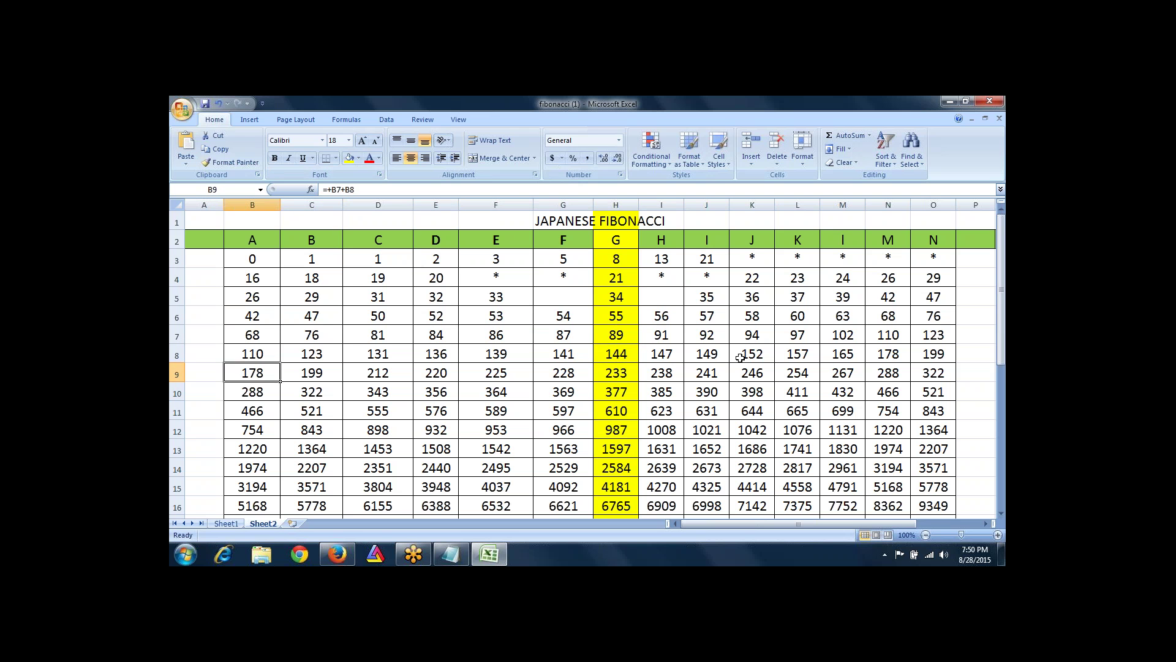
key(Right)
Move down to row 11 and follow its values forward through I11.
key(Down)
key(Down)
key(Right)
key(Right)
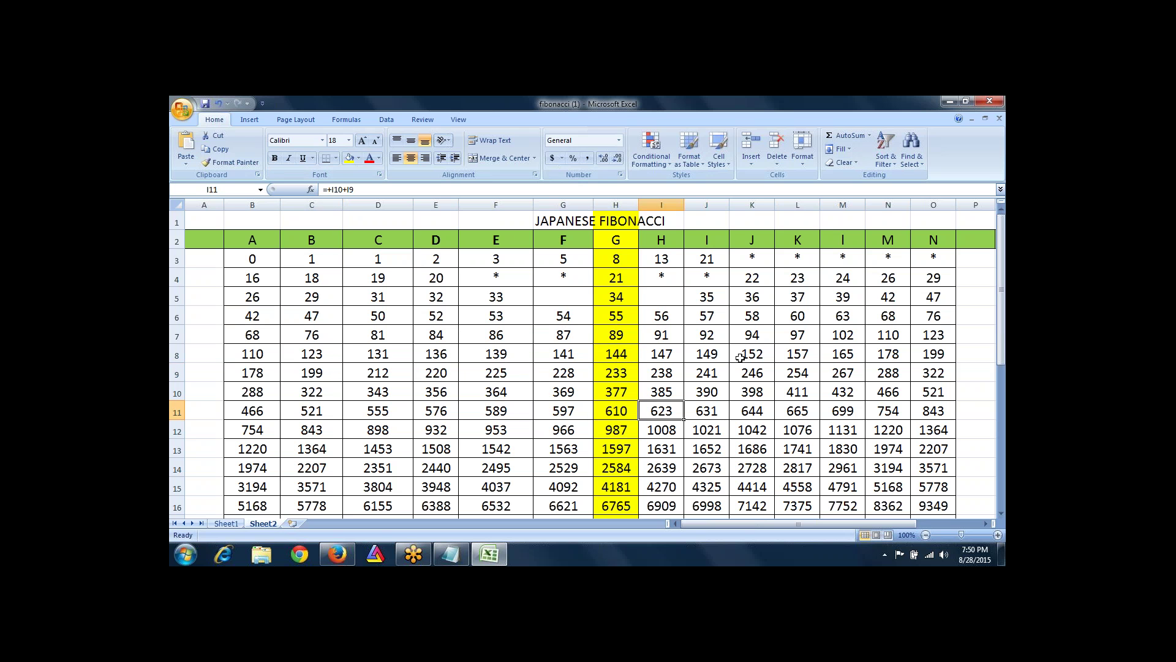
key(Right)
key(Right)
Move down to row 13 and trace it in reverse across the highlighted column to G13.
key(Down)
key(Down)
key(Left)
key(Right)
key(Left)
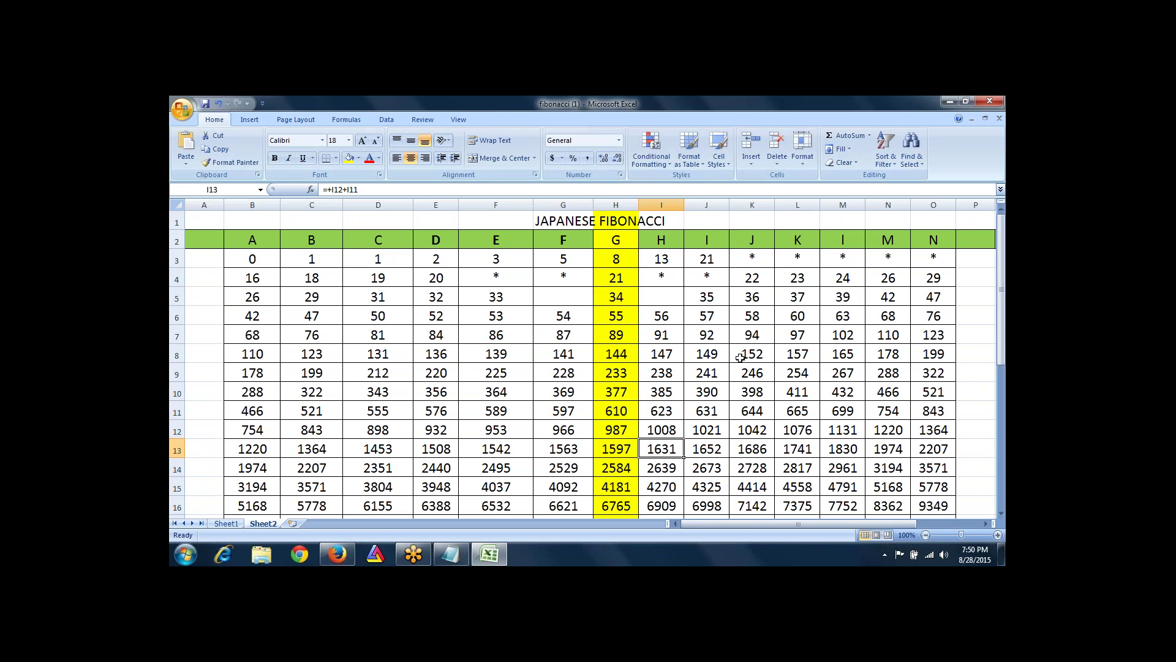
key(Left)
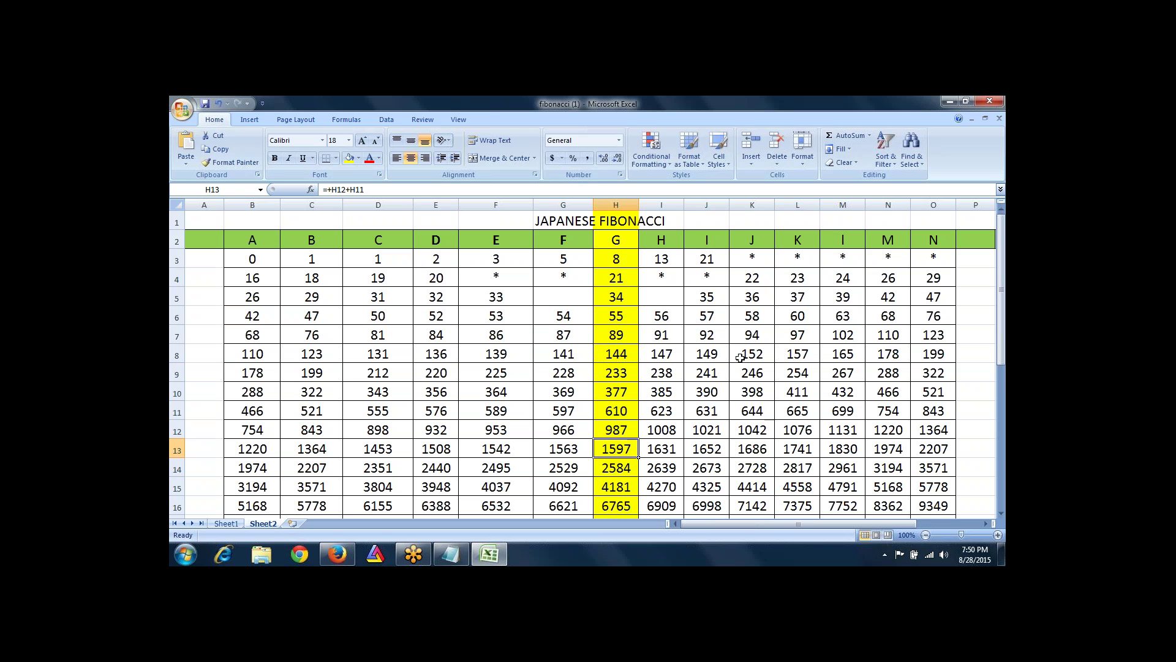
key(Left)
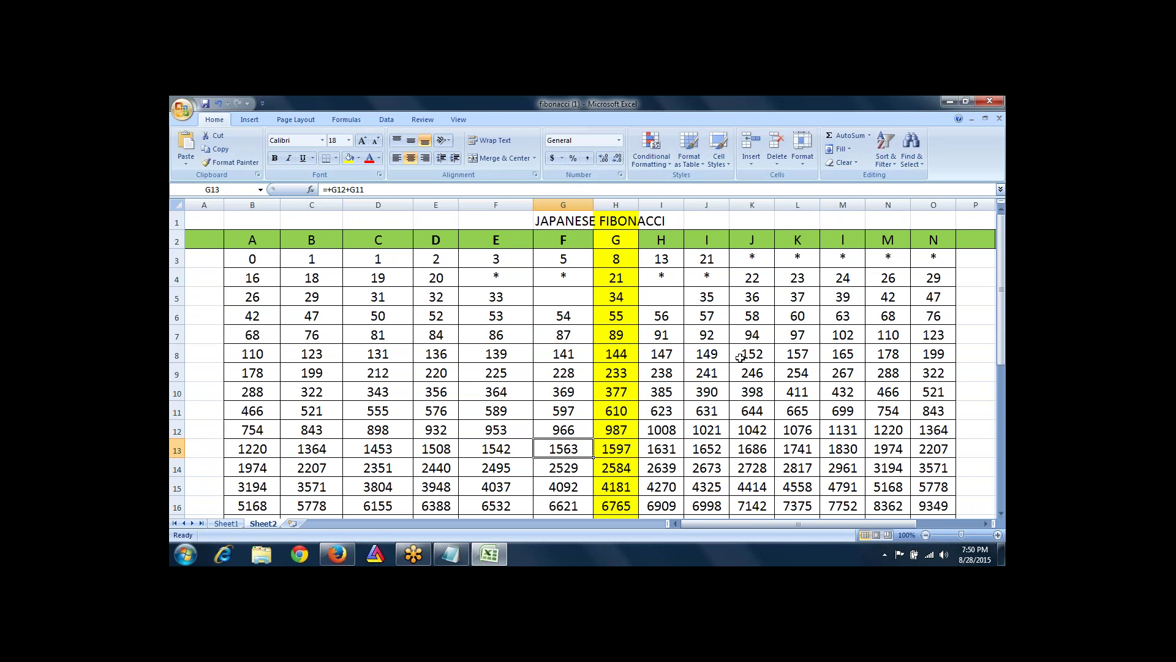
Continue tracing row 13 in reverse from G13 to its first value in B13.
key(Left)
key(Left)
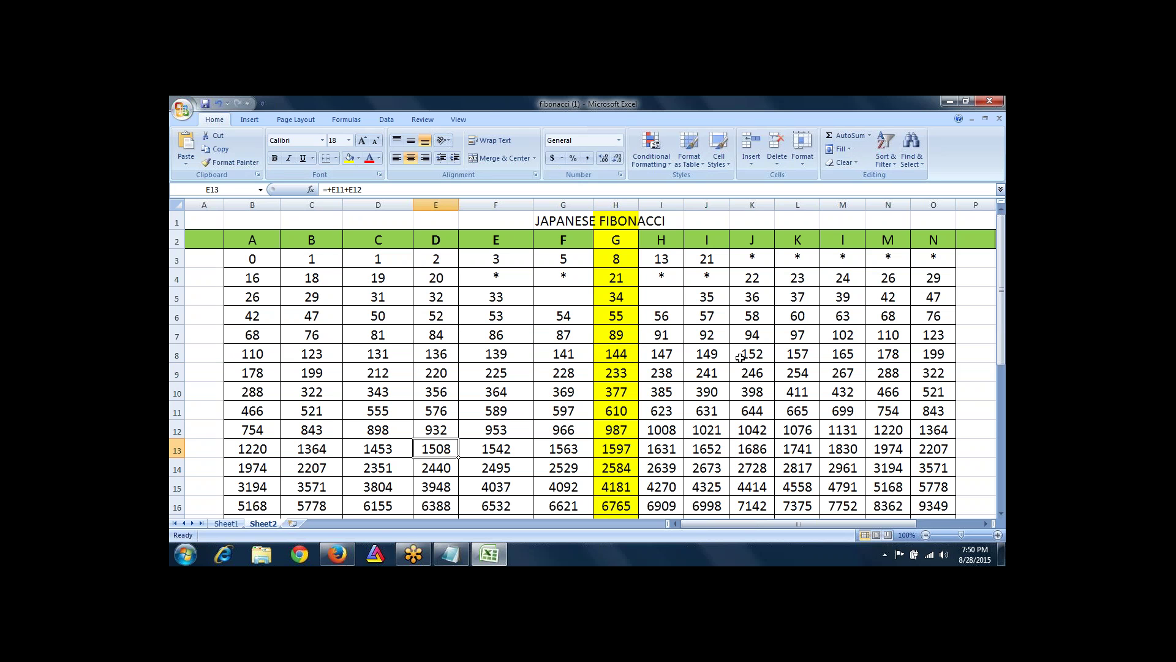
key(Left)
key(Left)
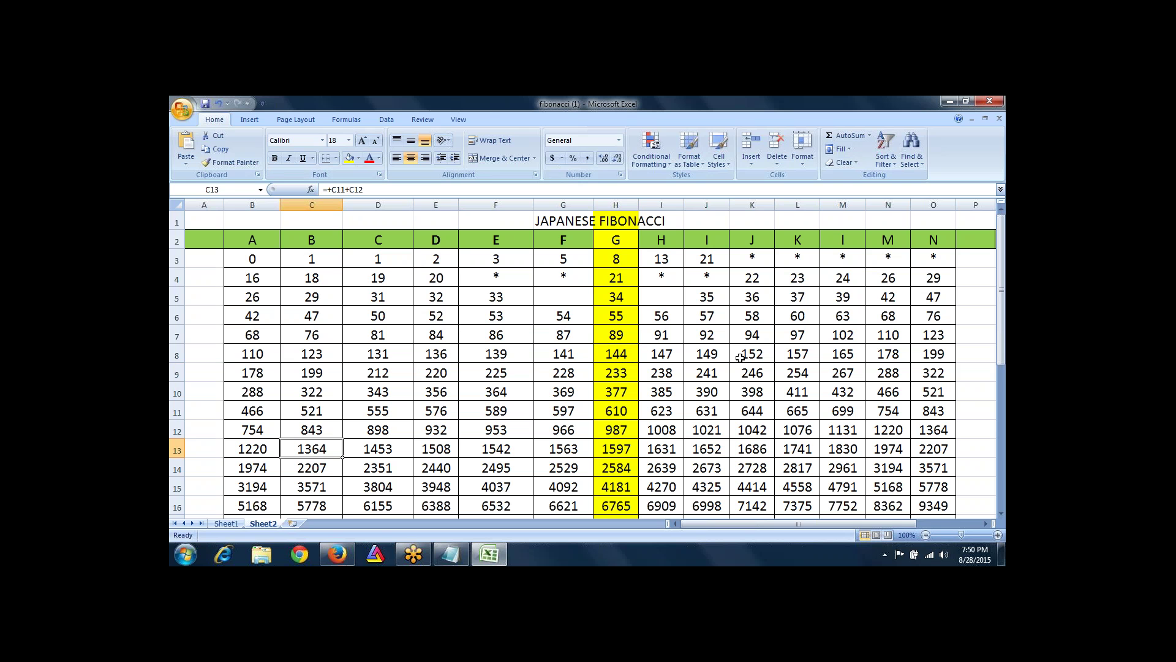
key(Left)
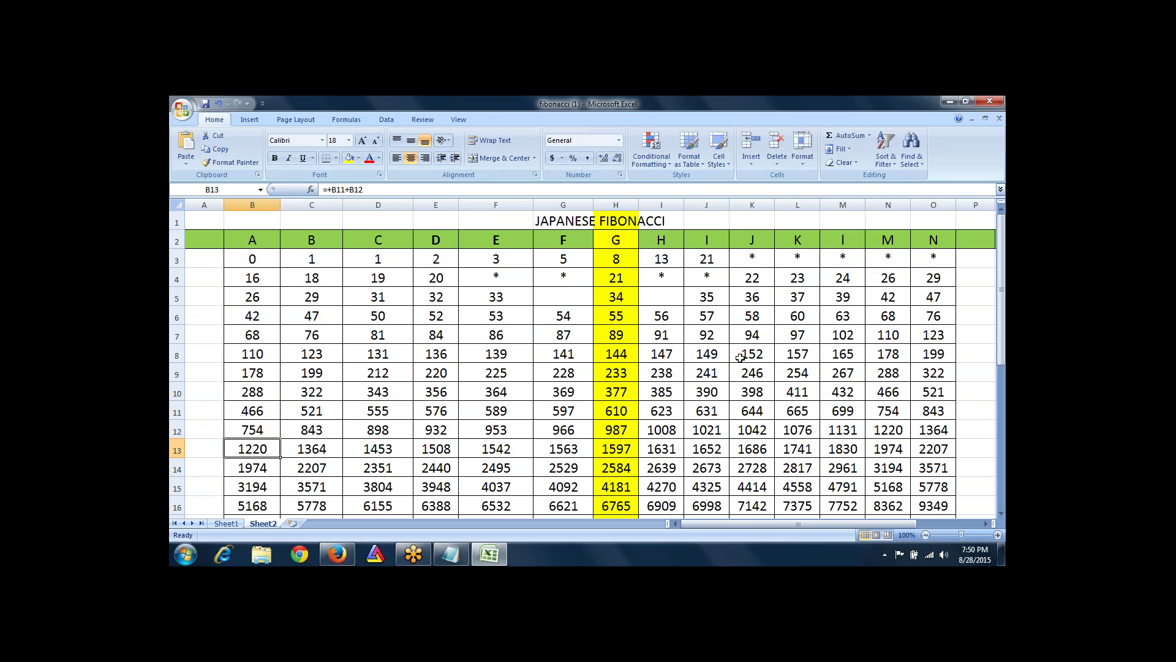
Follow the row 13 values forward from B13 across the highlighted column to I13.
key(Right)
key(Right)
key(Right)
key(Right)
key(Right)
key(Right)
key(Right)
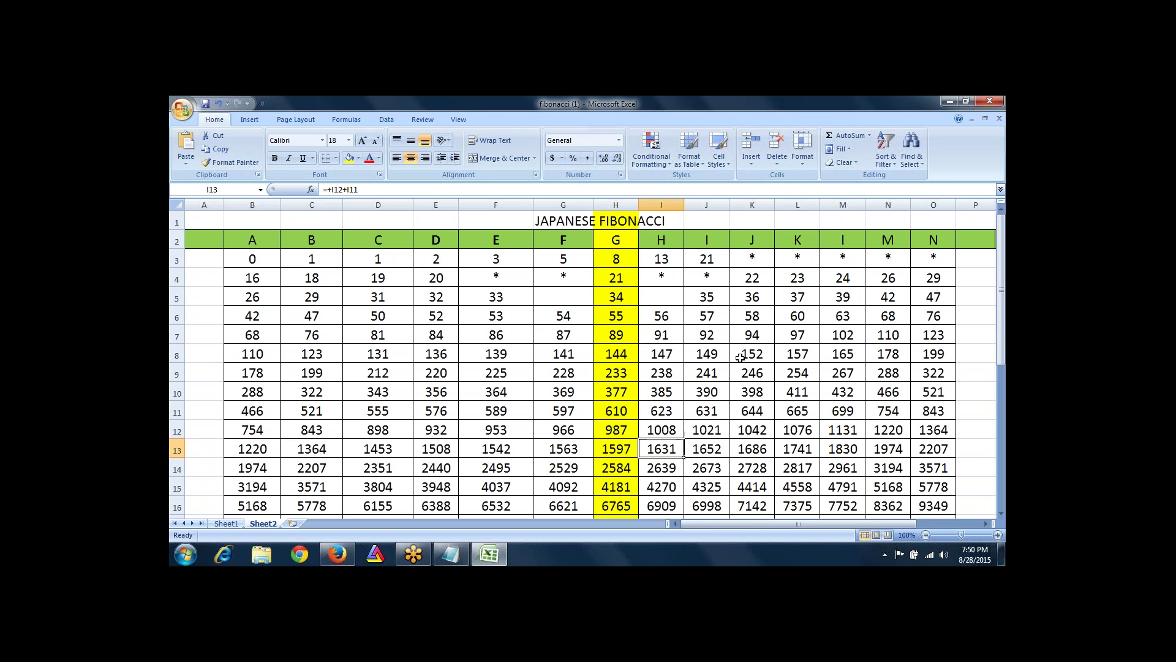
Switch to AmiBroker to view the RELIANCE 15-minute chart, then return to the Fibonacci table in Excel.
click(376, 554)
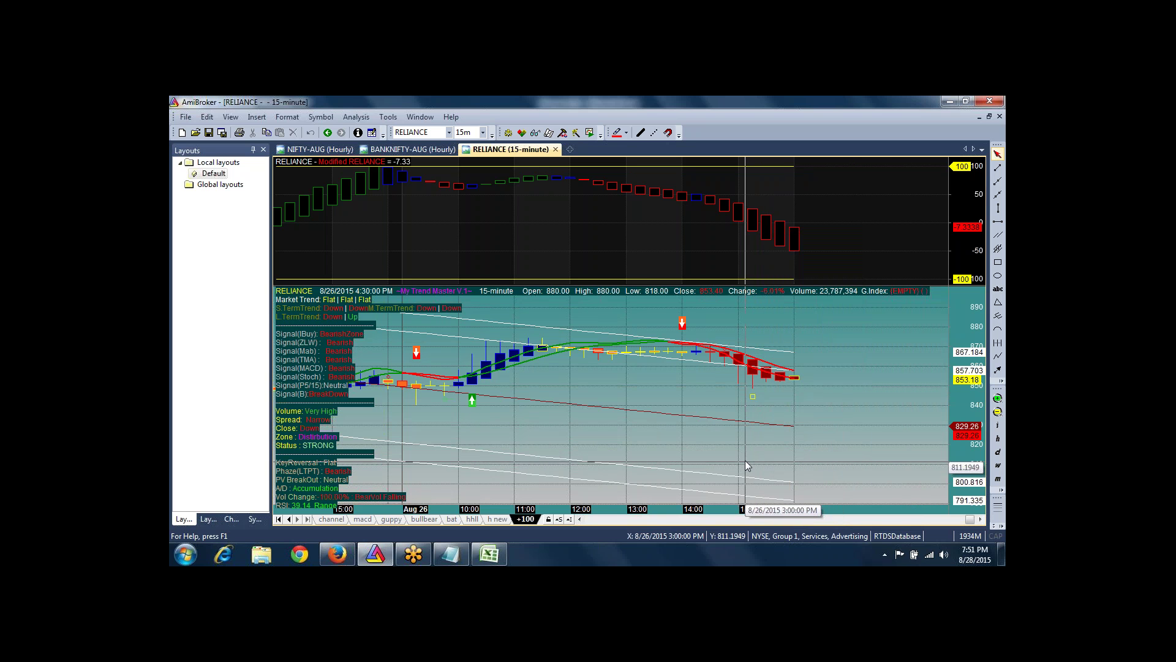
click(493, 560)
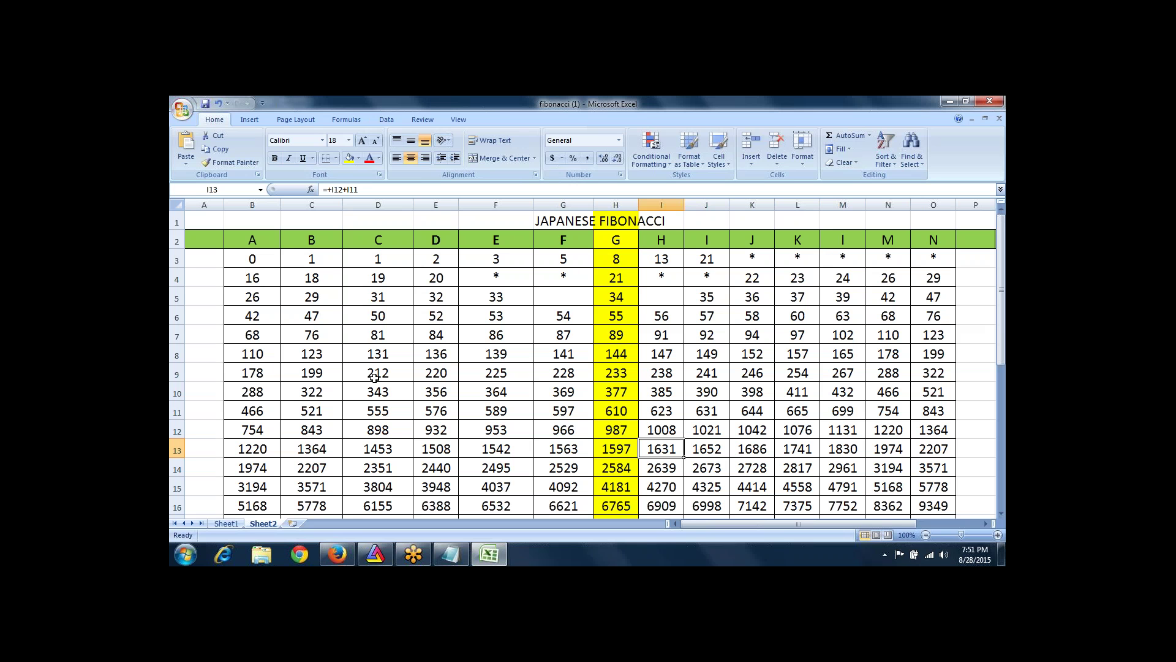
Move up column I from row 13 to I6.
key(Up)
key(Up)
key(Up)
key(Up)
key(Up)
key(Up)
key(Up)
key(Up)
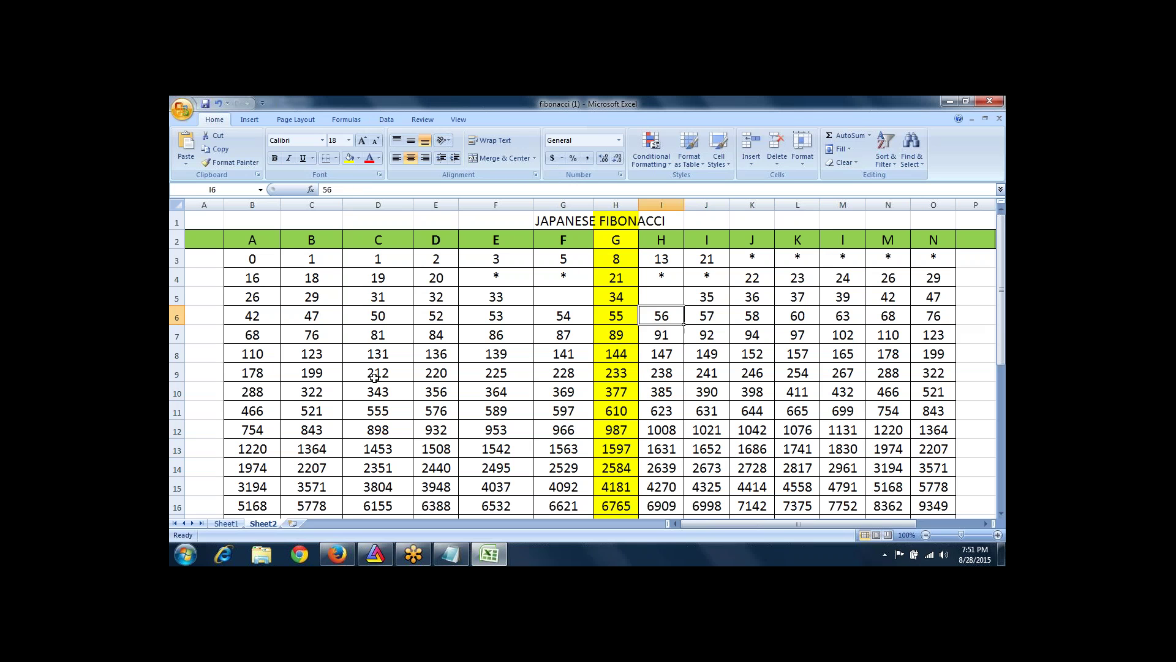
Trace row 6 in reverse and go up to the table's first value in B3.
key(Left)
key(Left)
key(Left)
key(Left)
key(Left)
key(Left)
key(Left)
key(Left)
key(Up)
key(Up)
key(Right)
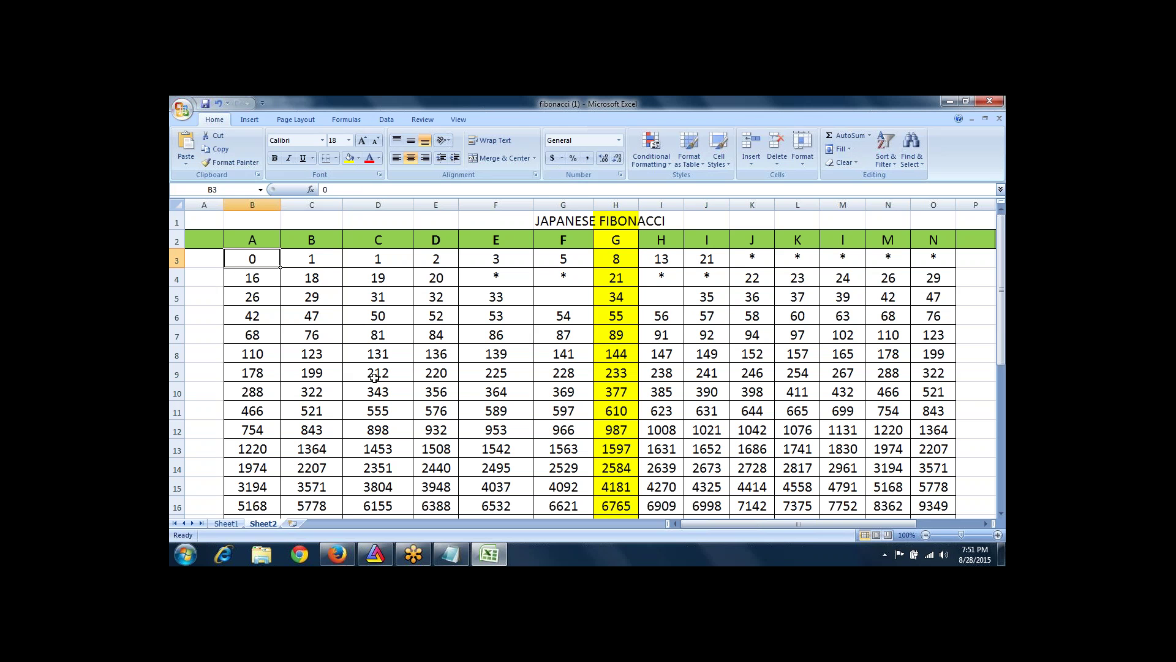
Go through the opening values of row 3 from B3 to E3, stepping back to compare adjacent numbers.
key(Right)
key(Left)
key(Right)
key(Right)
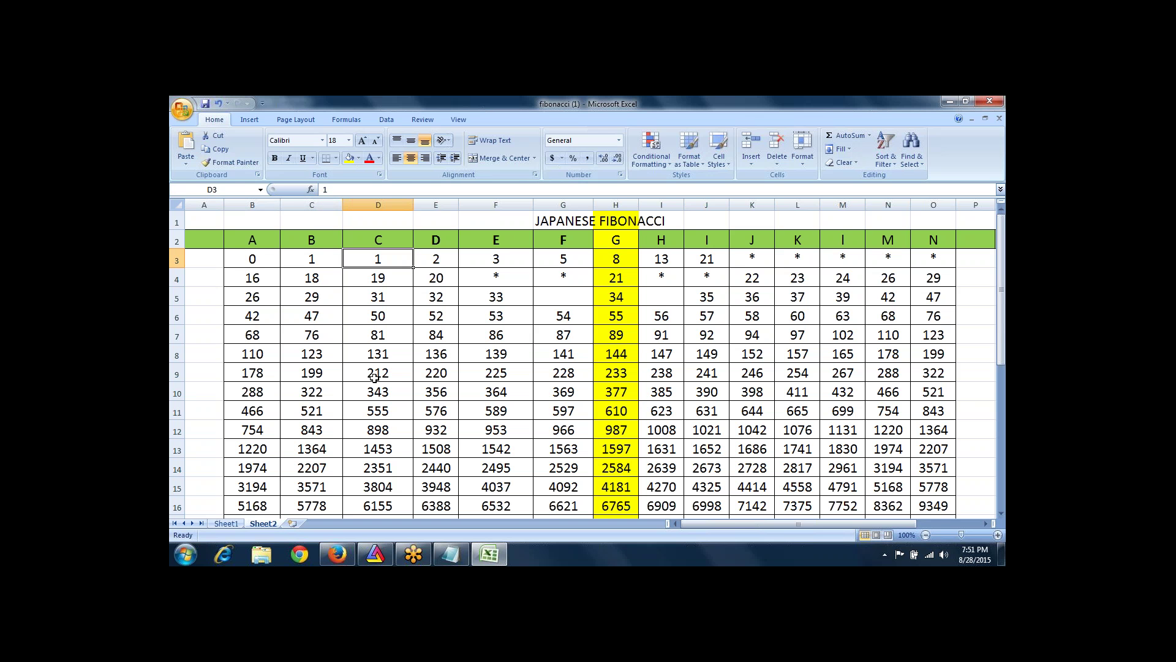
key(Left)
key(Right)
key(Right)
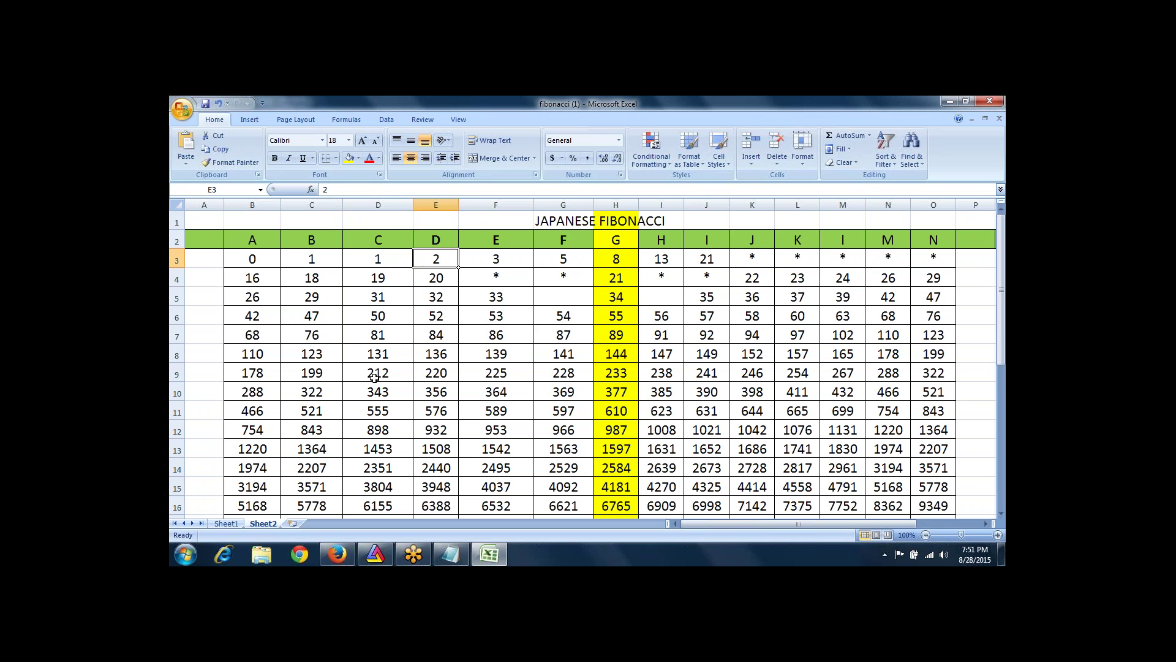
Return to the start of row 3 and move down beside the table to A9.
key(Left)
key(Left)
key(Left)
key(Left)
key(Down)
key(Down)
key(Down)
key(Down)
key(Down)
key(Down)
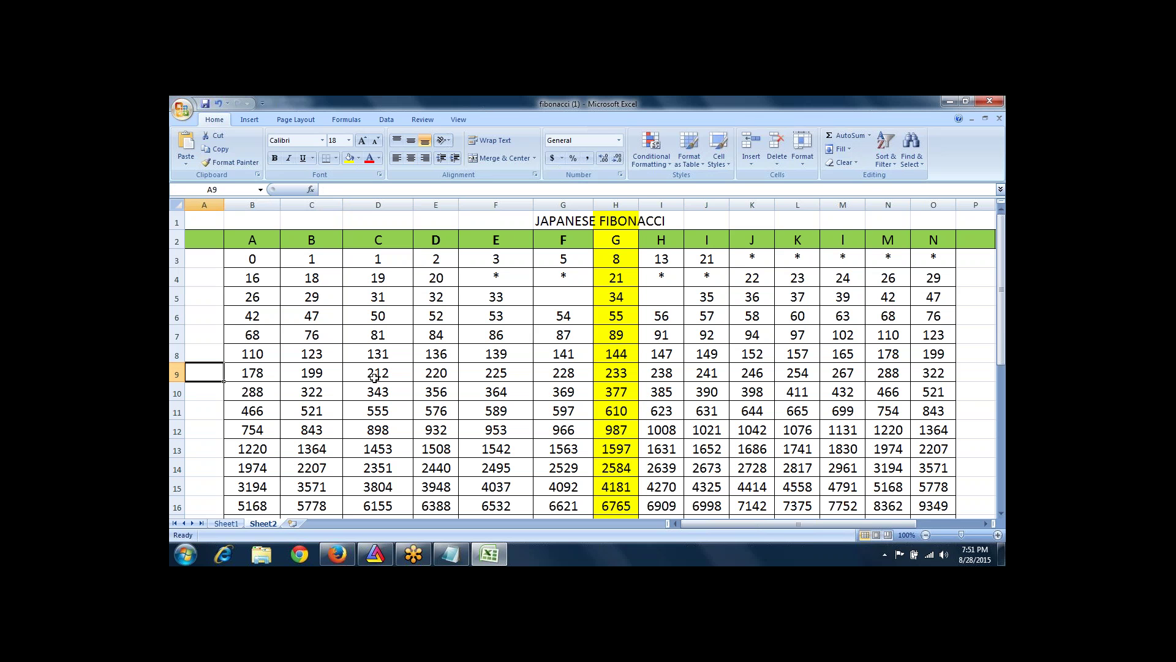
Follow row 9 forward into column E and go down that column to E12.
key(Right)
key(Right)
key(Right)
key(Right)
key(Down)
key(Down)
key(Down)
key(Down)
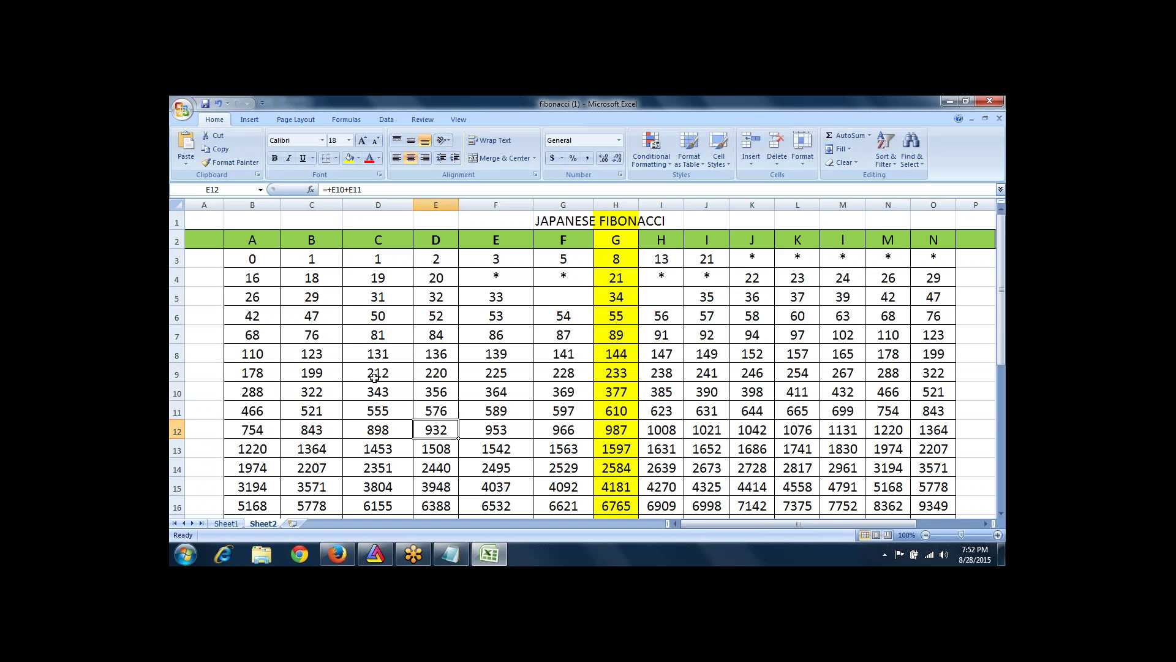
Move down to row 13 and follow its values to E13.
key(Left)
key(Left)
key(Left)
key(Left)
key(Right)
key(Right)
key(Right)
key(Right)
key(Right)
key(Right)
key(Right)
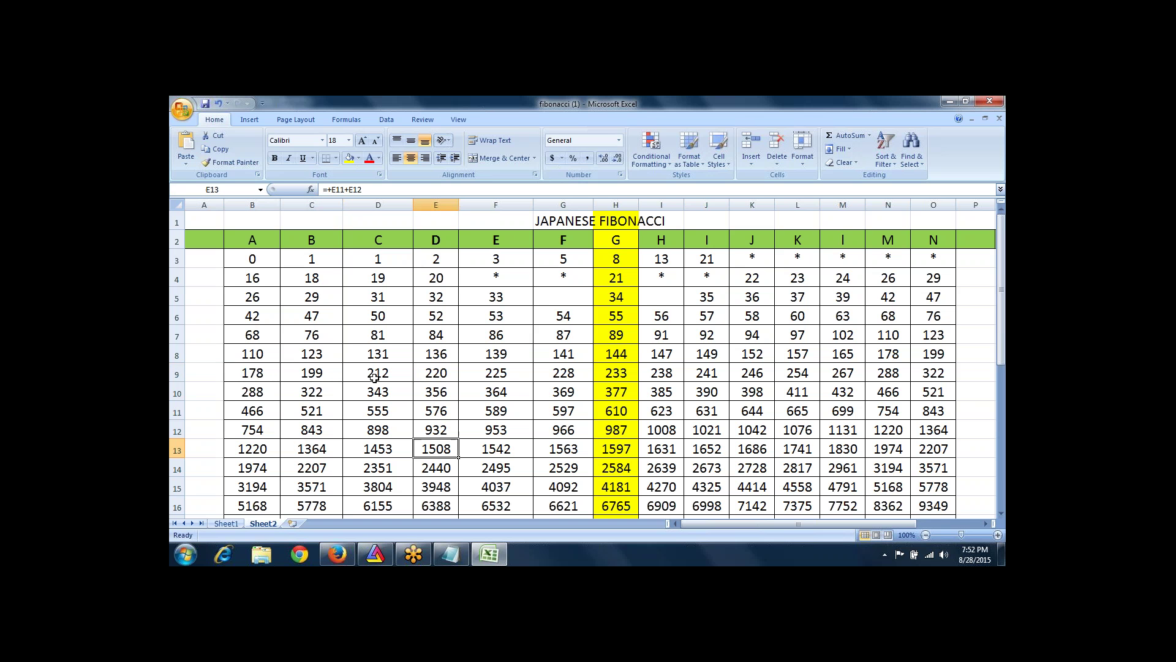
Follow the row 13 values forward from E13 across the highlighted column towards N13.
key(Right)
key(Right)
key(Right)
key(Right)
key(Right)
key(Right)
key(Right)
Trace row 13 in reverse from its far end back to C13.
key(Left)
key(Left)
key(Left)
key(Left)
key(Left)
key(Left)
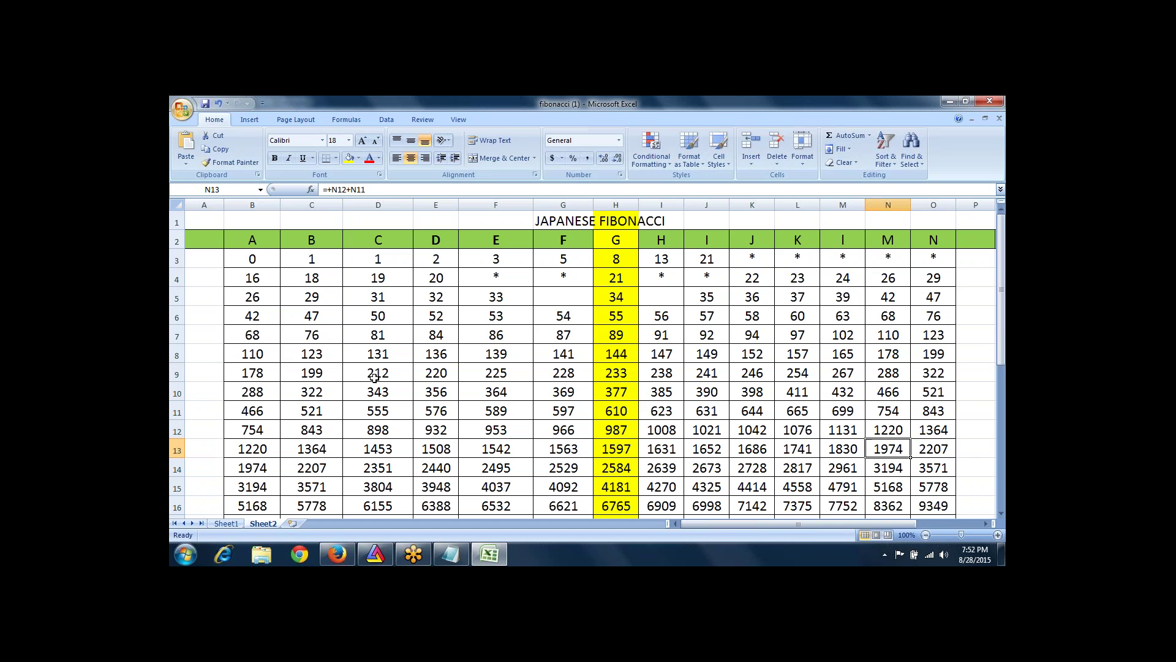
key(Left)
key(Left)
key(Left)
key(Left)
key(Left)
key(Left)
key(Left)
key(Right)
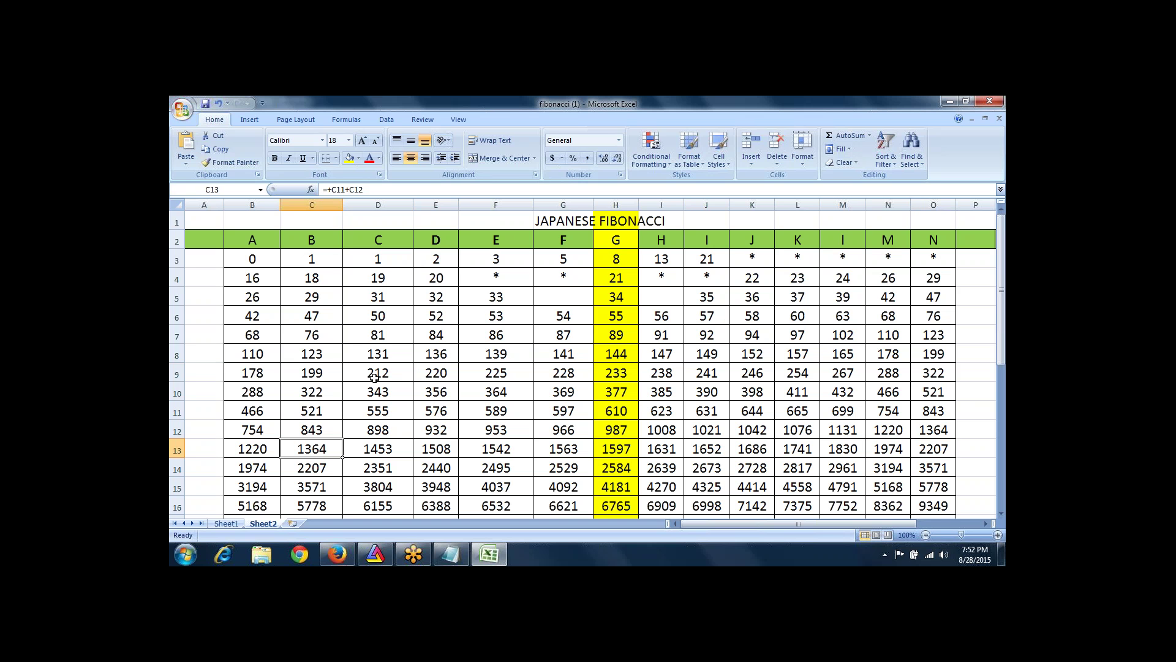
Restart from the beginning of row 13 and follow its values forward to K13.
key(Left)
key(Right)
key(Left)
key(Right)
key(Right)
key(Right)
key(Right)
key(Right)
key(Right)
key(Right)
key(Right)
key(Right)
key(Right)
key(Right)
key(Right)
key(Right)
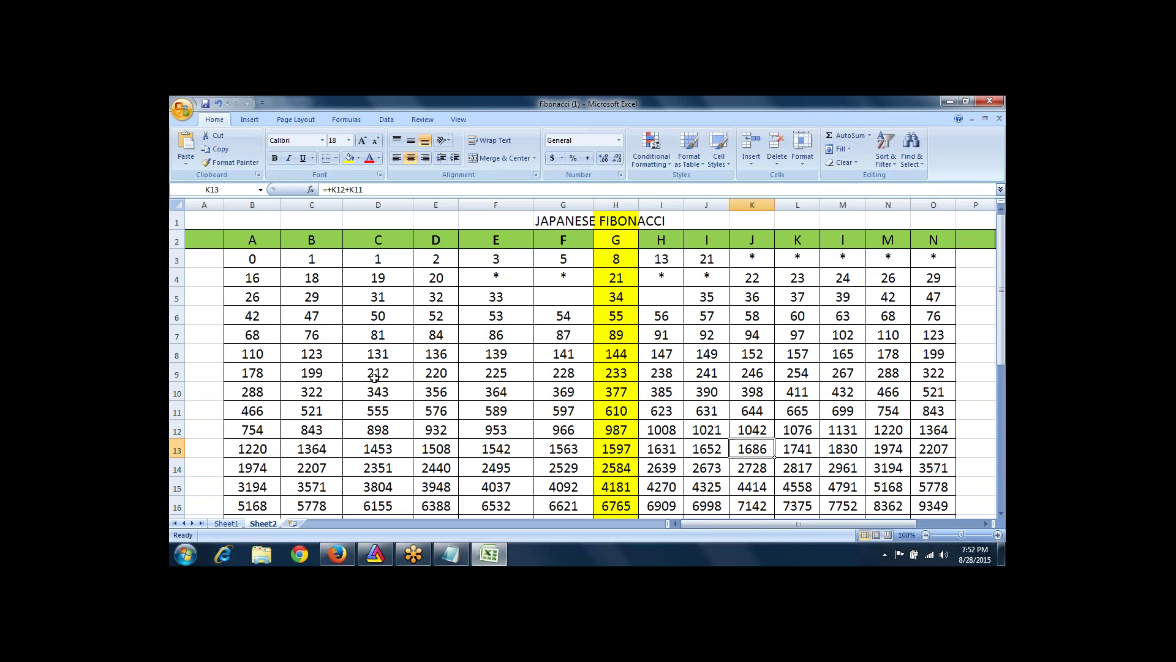
Trace row 13 in reverse again, ending at I13 beside the highlighted column.
key(Left)
key(Left)
key(Left)
key(Left)
key(Left)
key(Left)
key(Left)
key(Left)
key(Left)
key(Left)
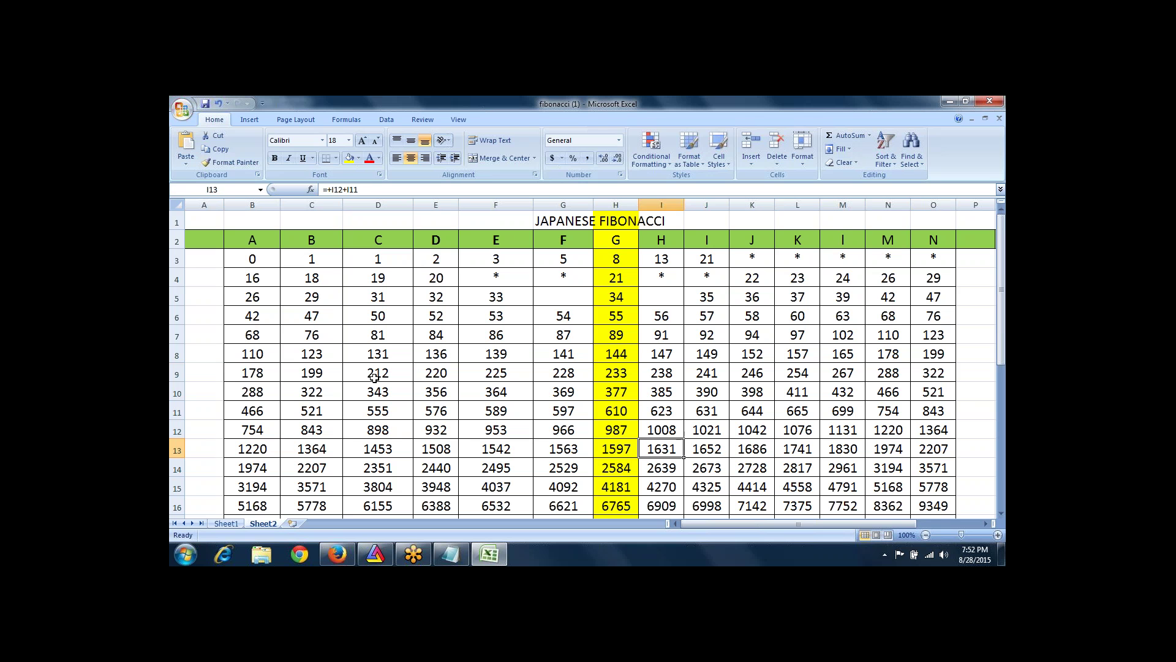
Move up from row 13 into the highlighted column H and stop at H7.
key(Right)
key(Right)
key(Right)
key(Up)
key(Up)
key(Up)
key(Up)
key(Up)
key(Up)
key(Up)
key(Up)
key(Up)
key(Down)
key(Down)
key(Down)
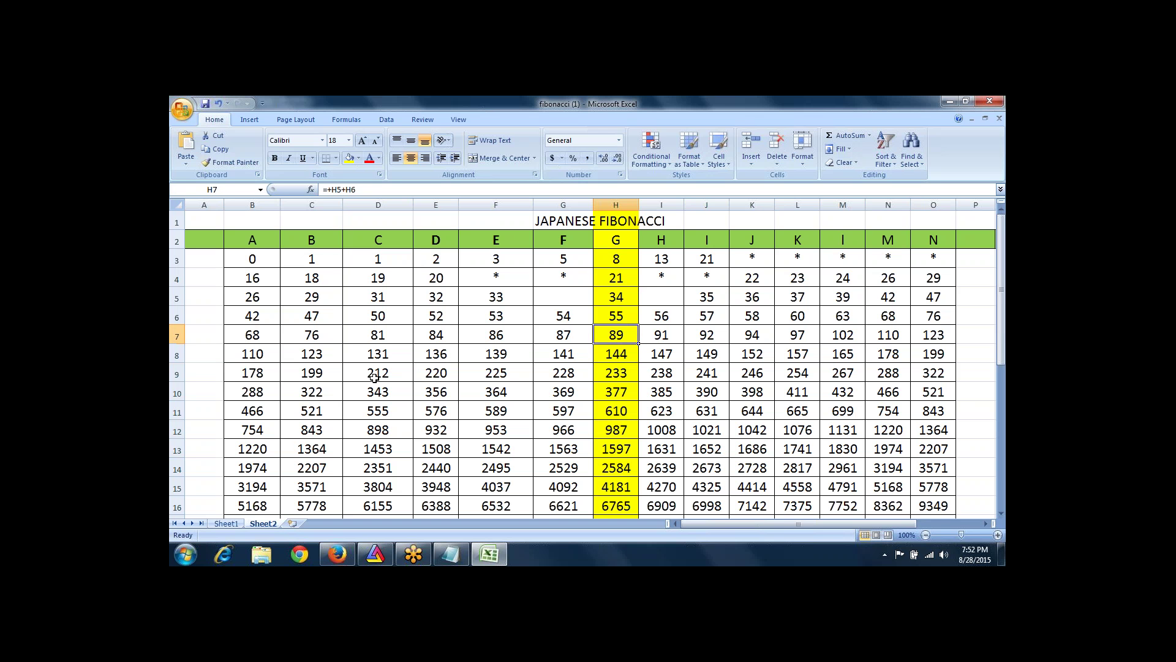
Compare the highlighted column's values between H6 and H9, ending at H6.
key(Up)
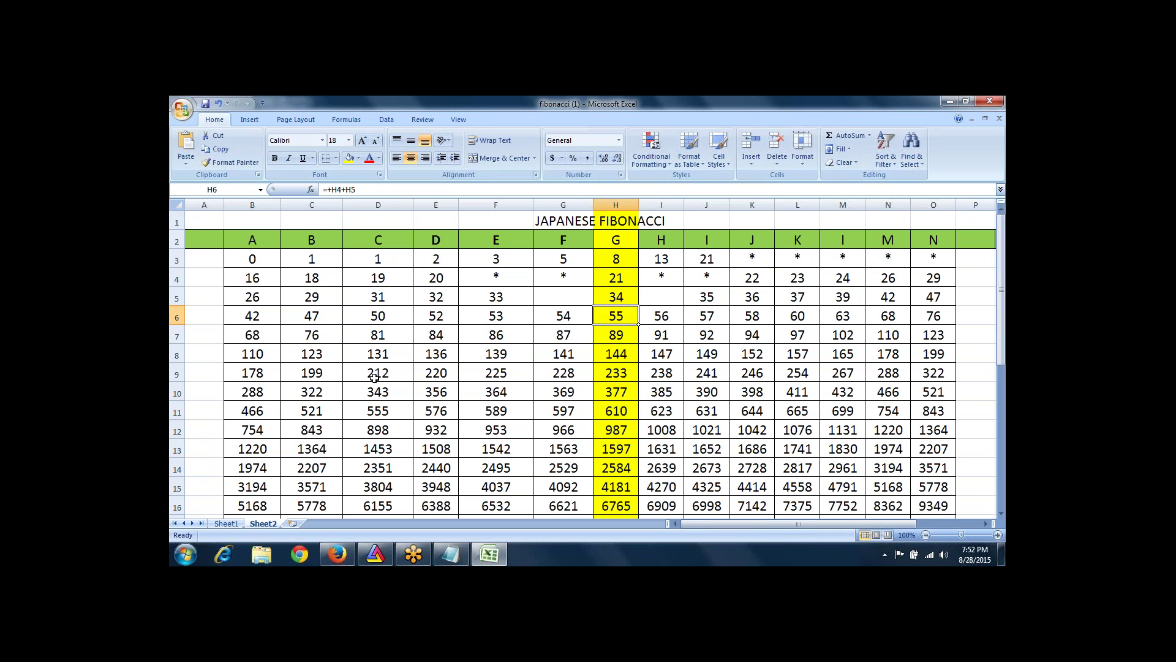
key(Down)
key(Down)
key(Down)
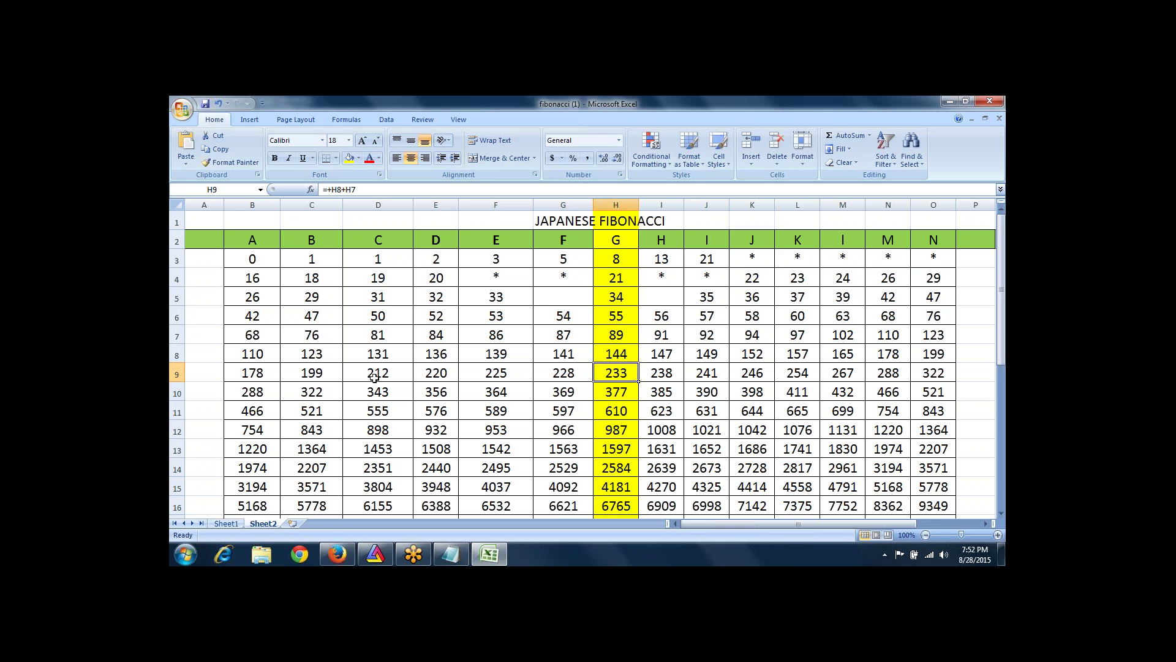
key(Up)
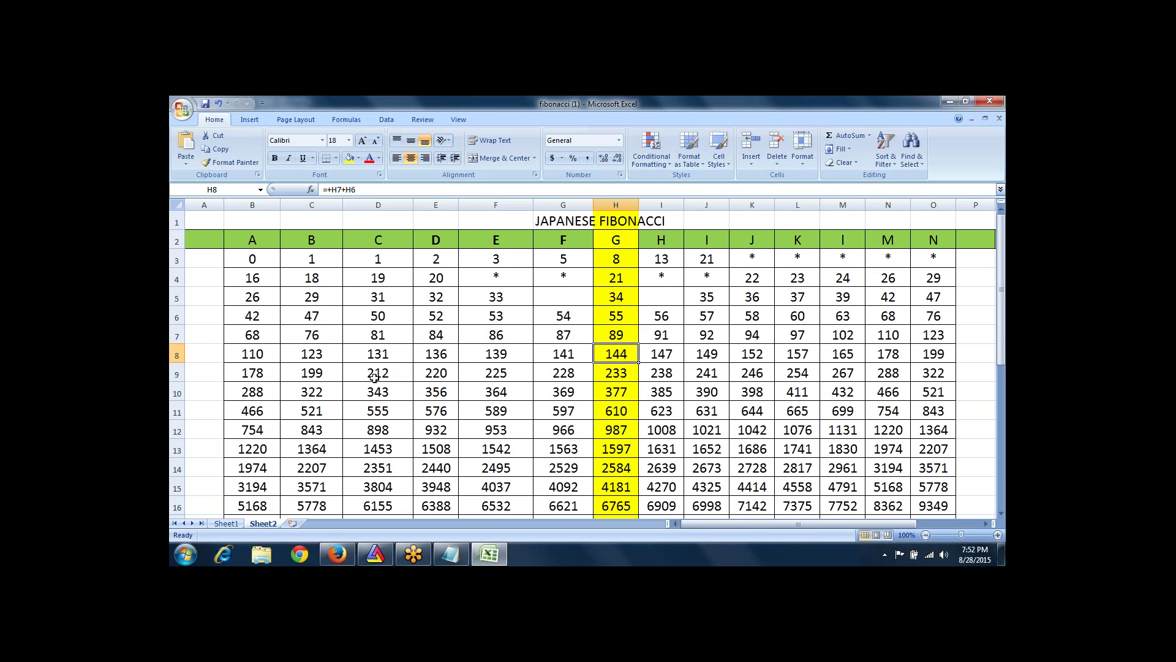
key(Up)
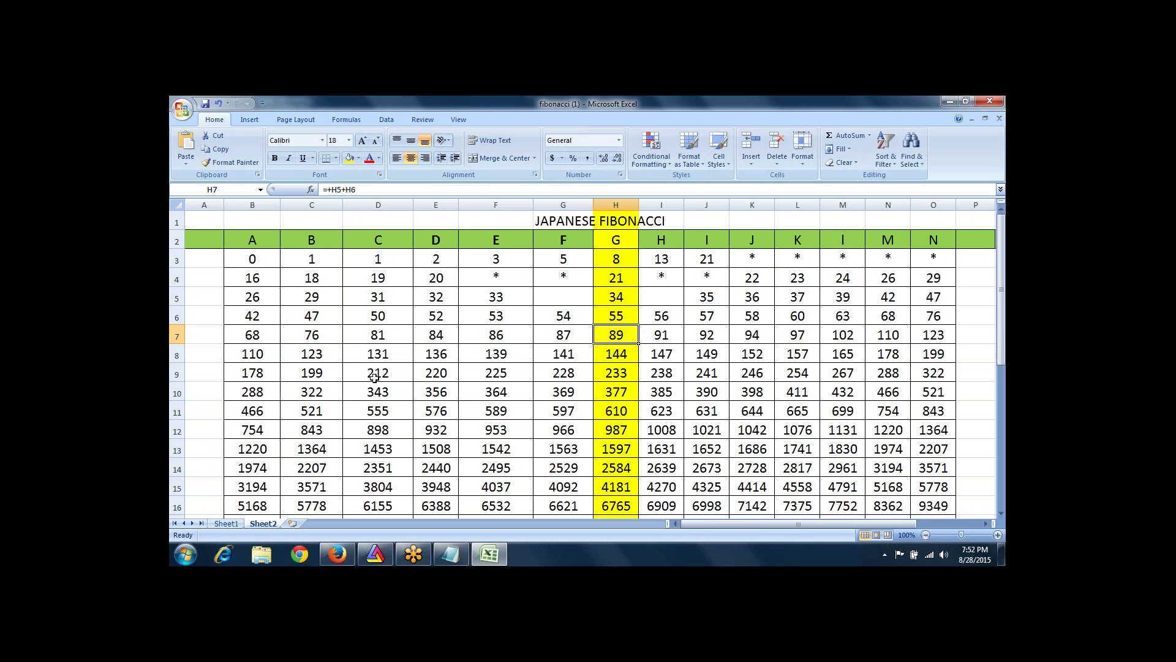
key(Up)
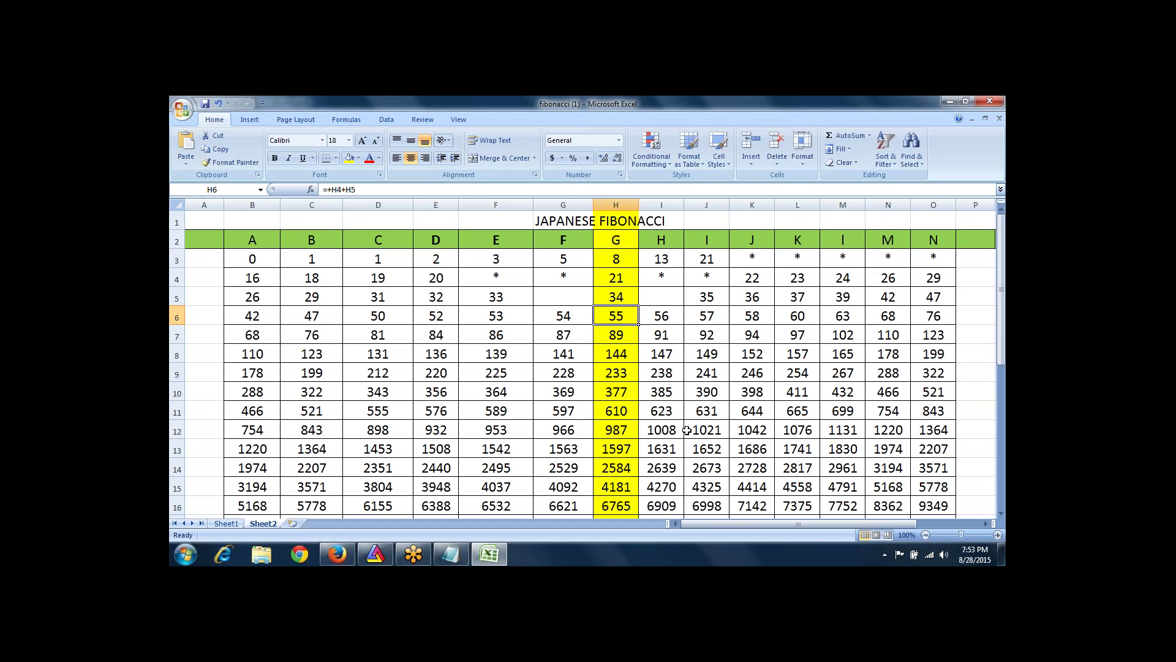
Move down the highlighted column to H9 and back up to its first value in H3.
key(Down)
key(Down)
key(Down)
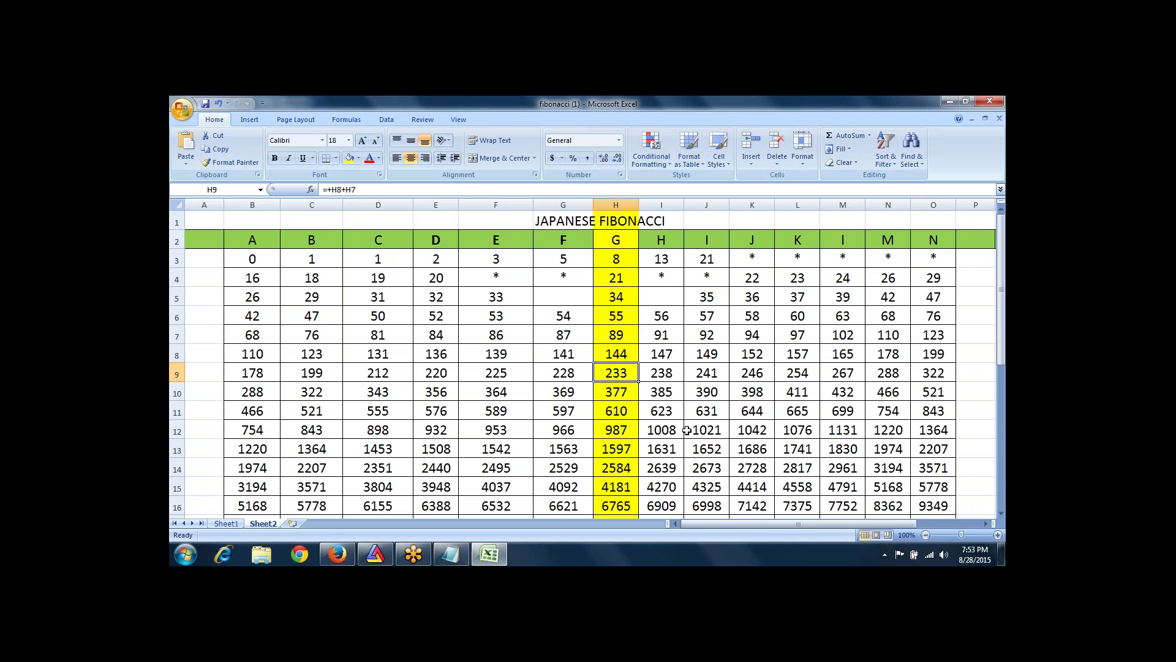
key(Up)
key(Up)
key(Up)
key(Up)
key(Up)
key(Up)
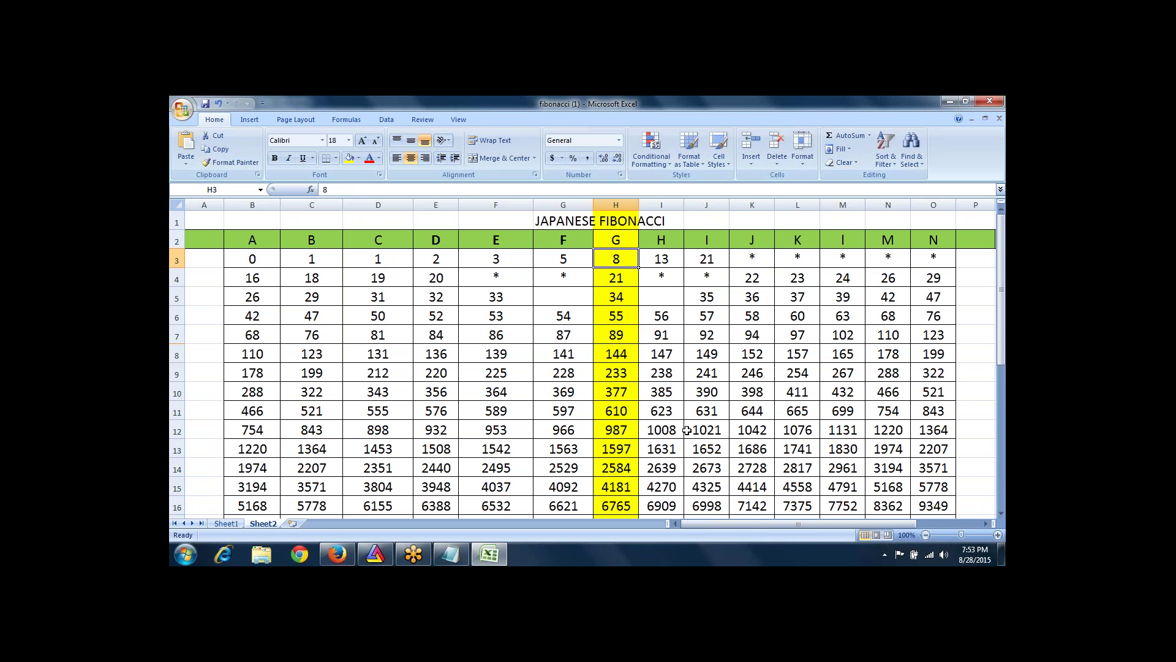
Follow the highlighted column's values down from H3, rechecking the cells around H7 to H10 and ending at H9.
key(Down)
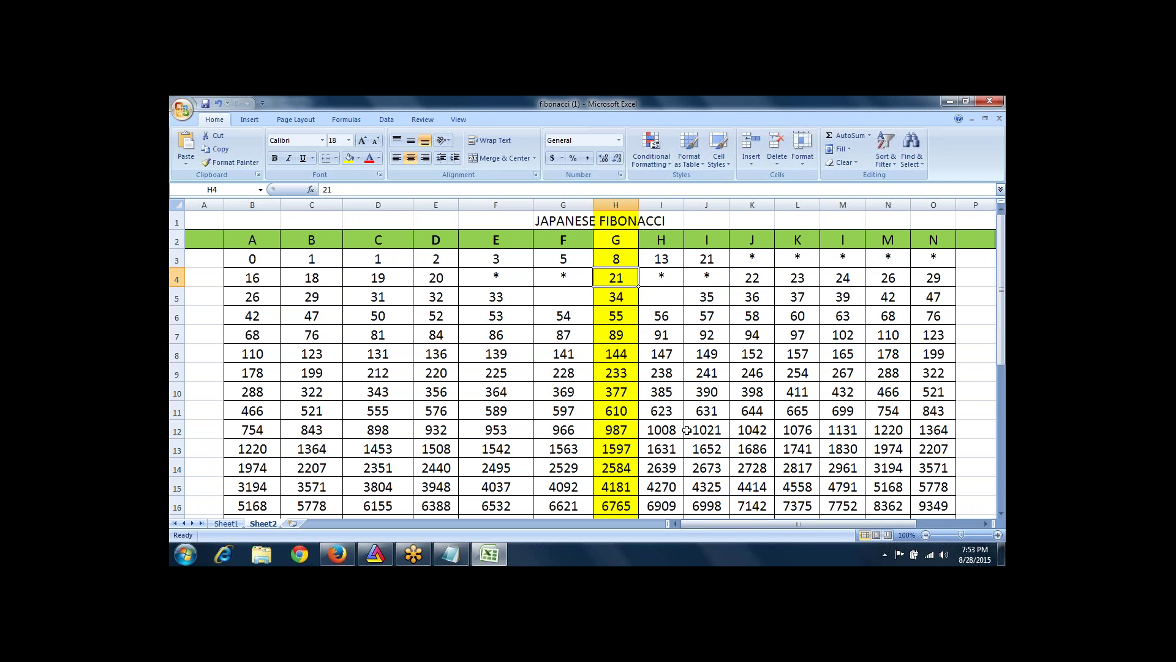
key(Down)
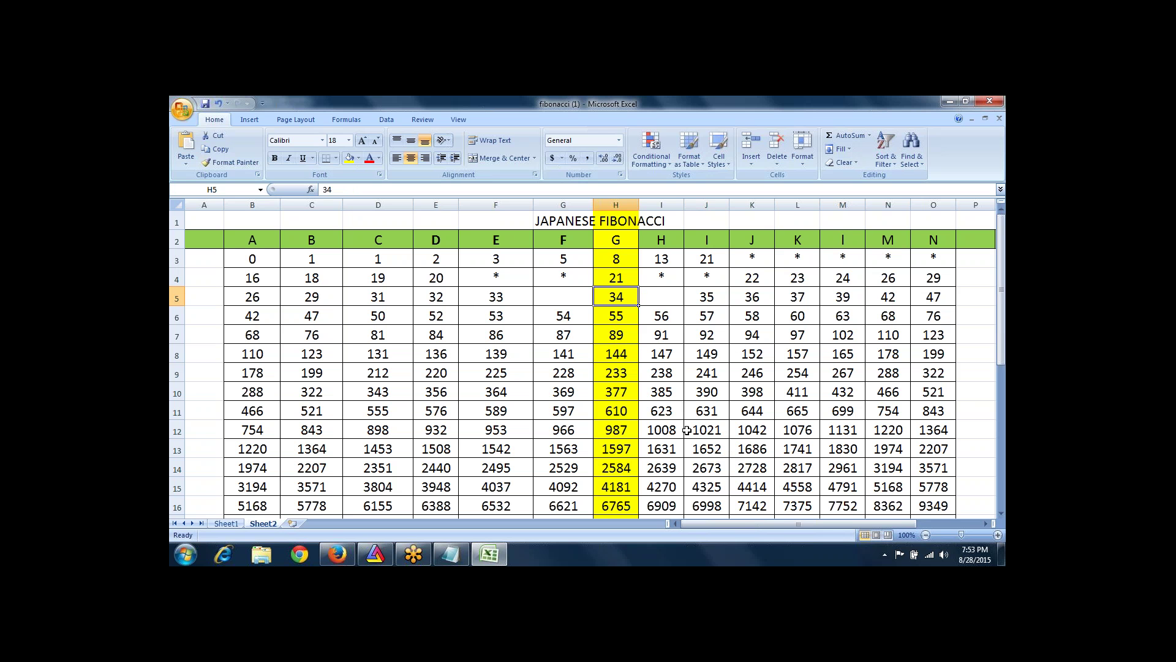
key(Down)
key(Down)
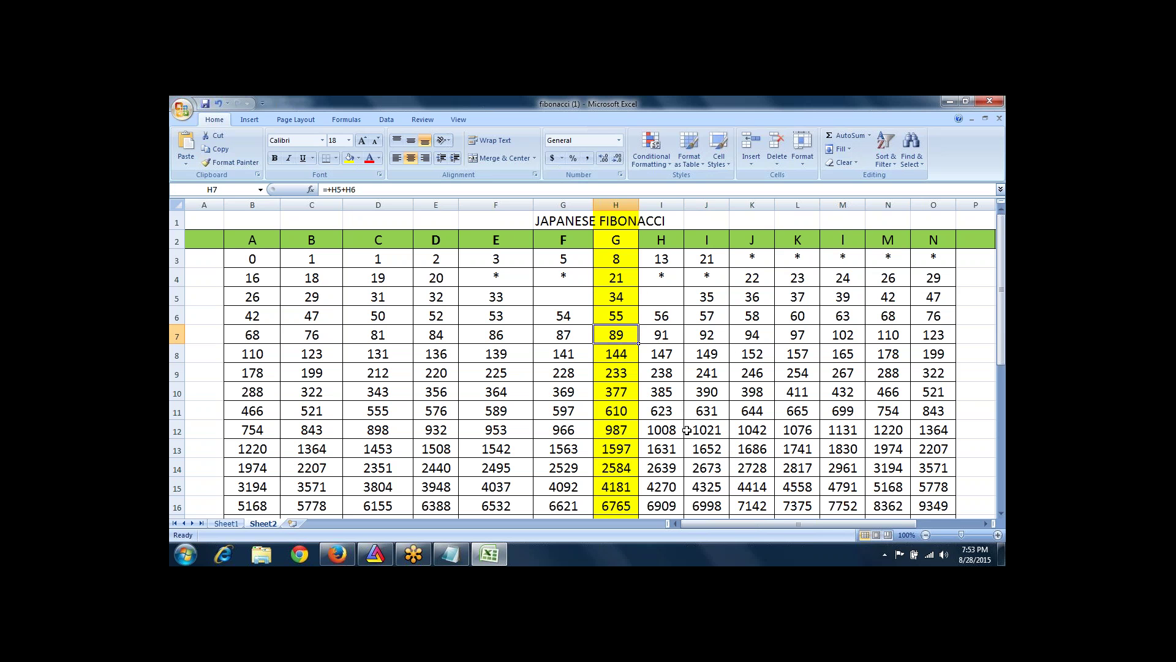
key(Down)
key(Down)
key(Down)
key(Up)
key(Up)
key(Up)
key(Down)
key(Down)
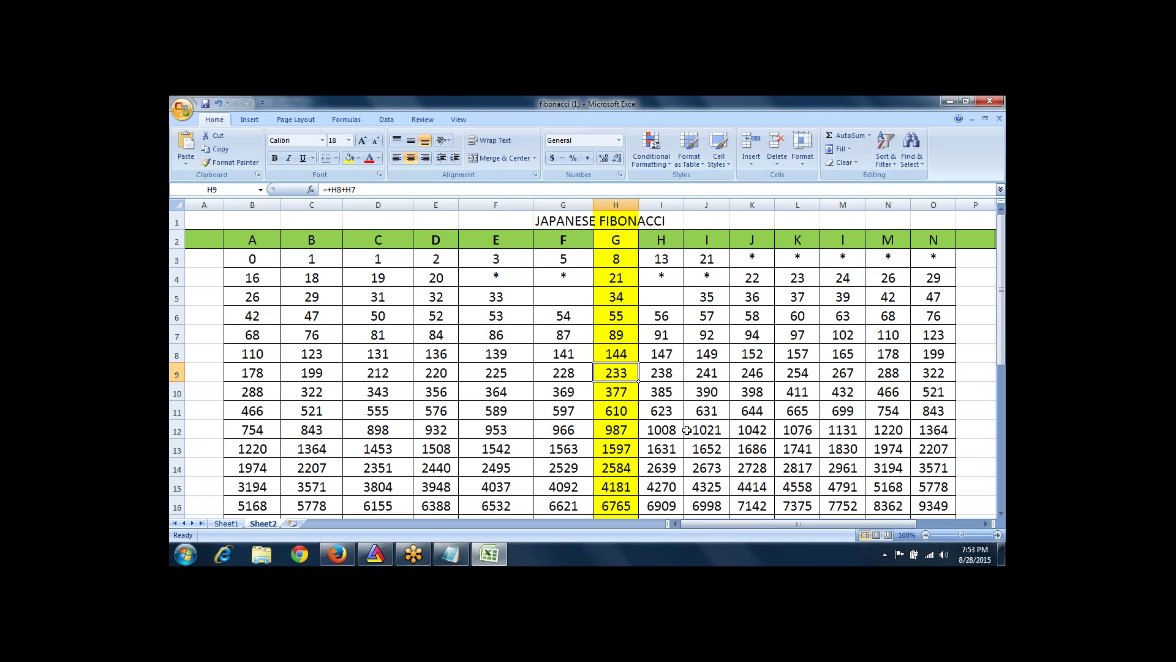
Compare the highlighted column's values between H8 and H10, ending at H8.
key(Down)
key(Up)
key(Up)
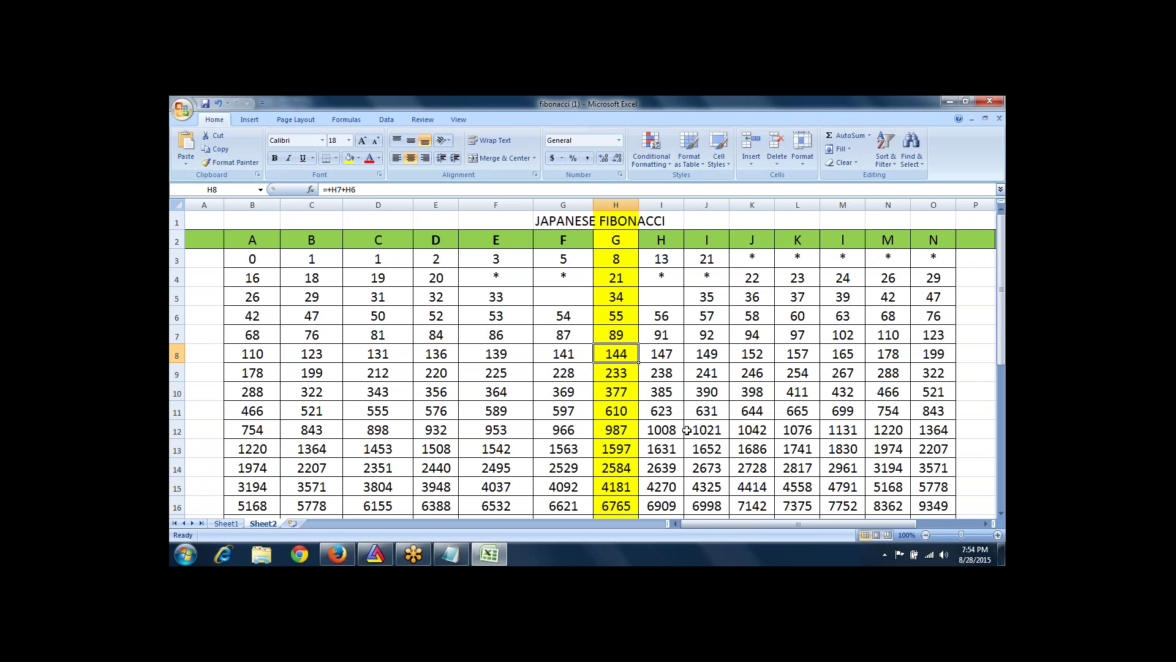
key(Down)
key(Down)
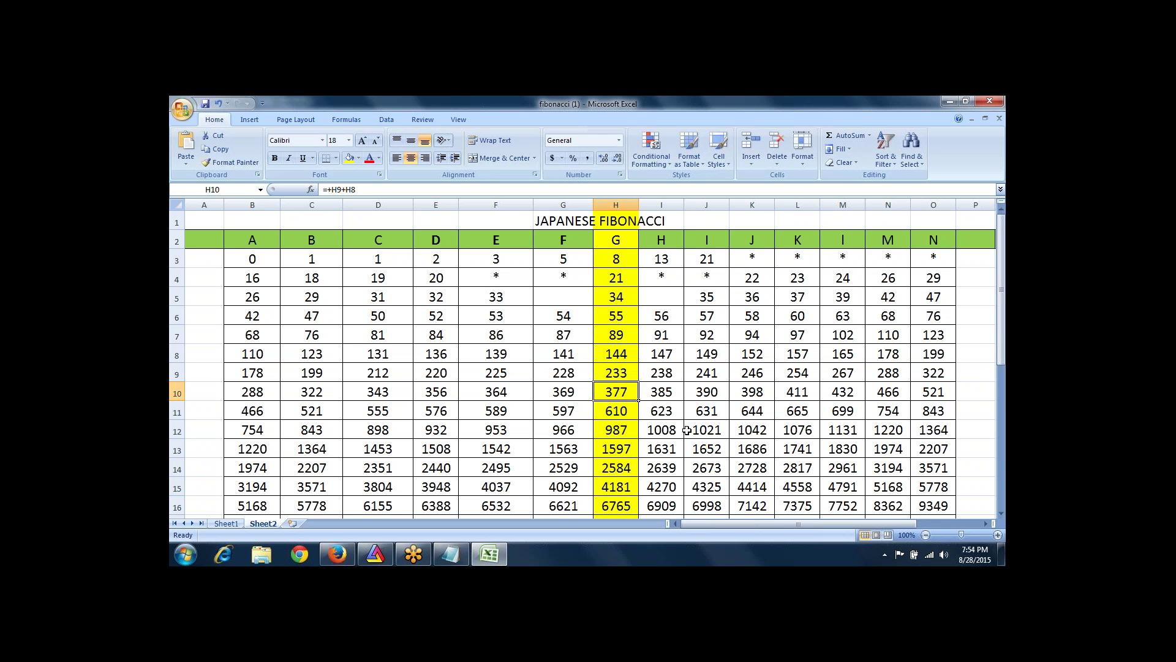
key(Up)
key(Up)
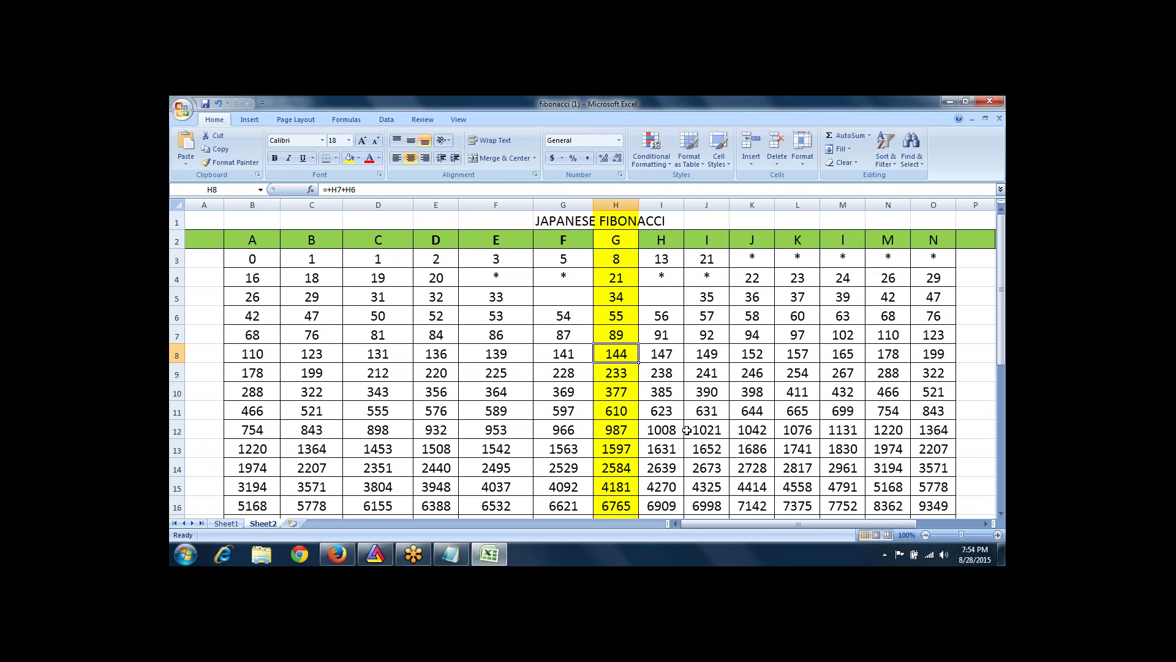
Move up the highlighted column from H8 to H4 and return down to H8.
key(Up)
key(Up)
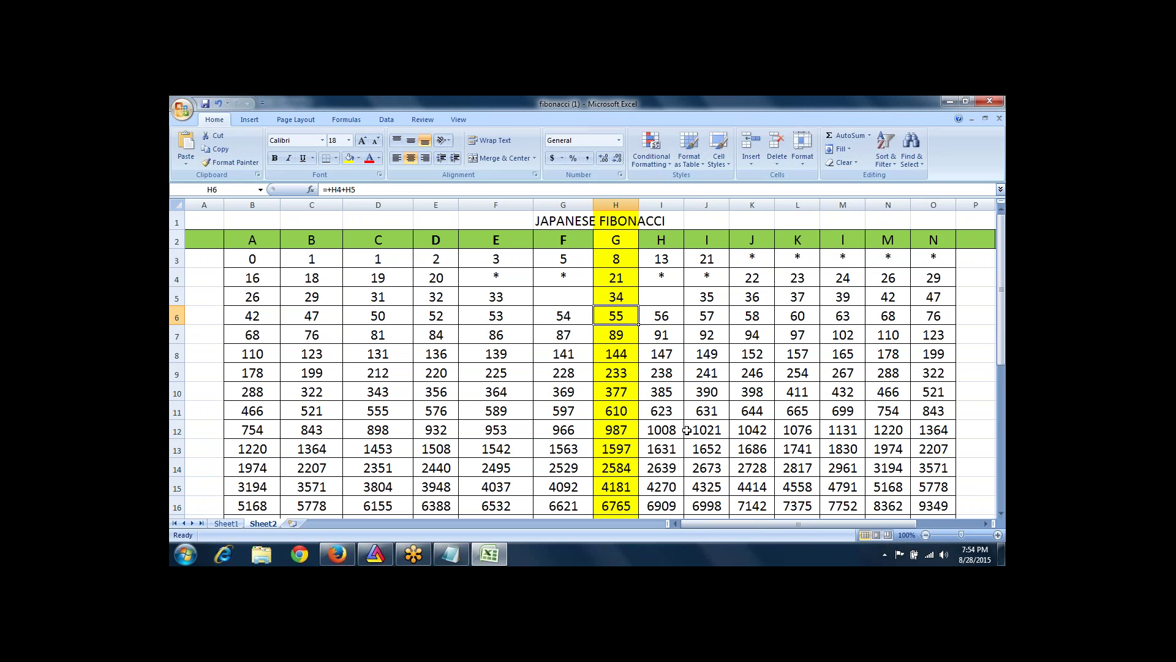
key(Up)
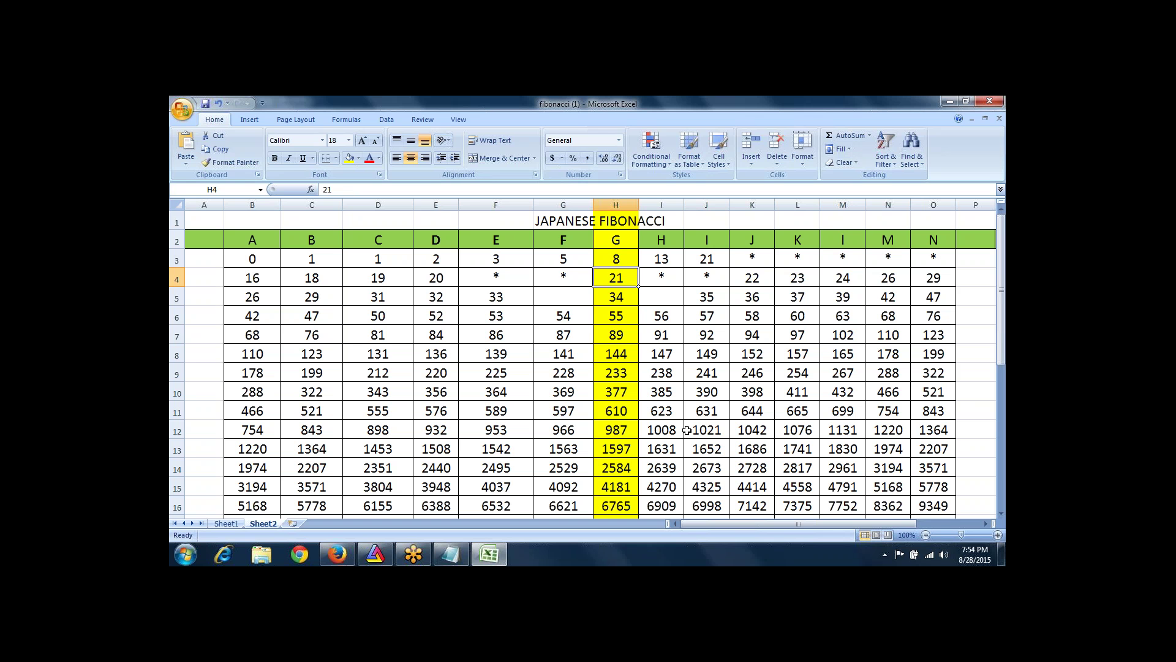
key(Down)
key(Down)
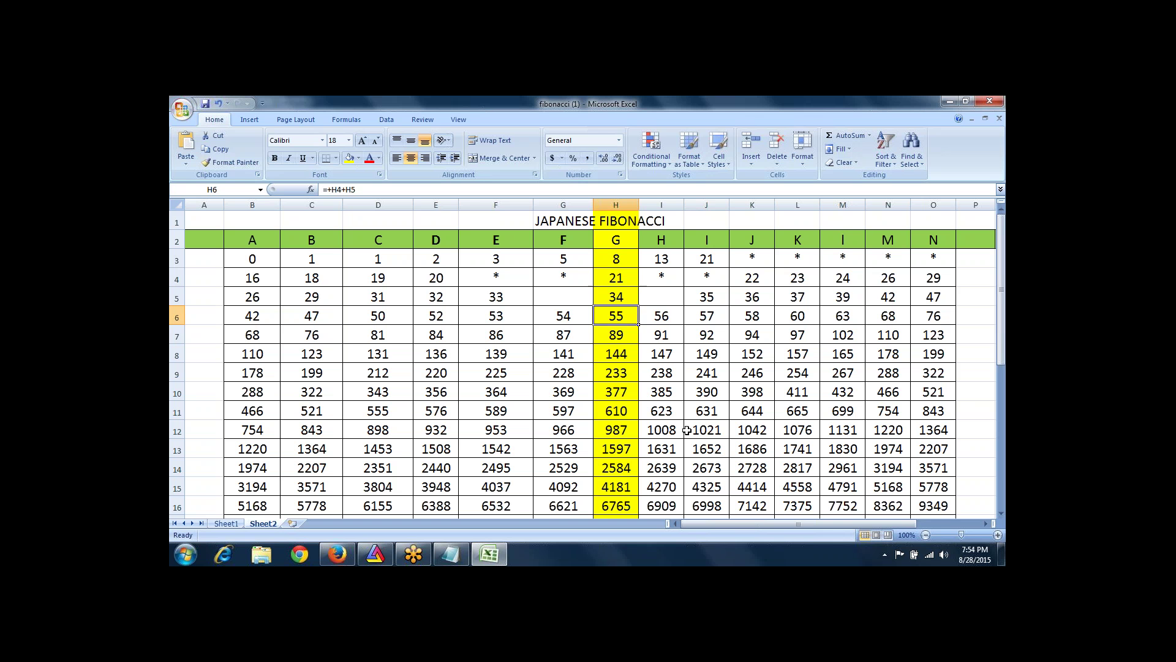
key(Down)
key(Down)
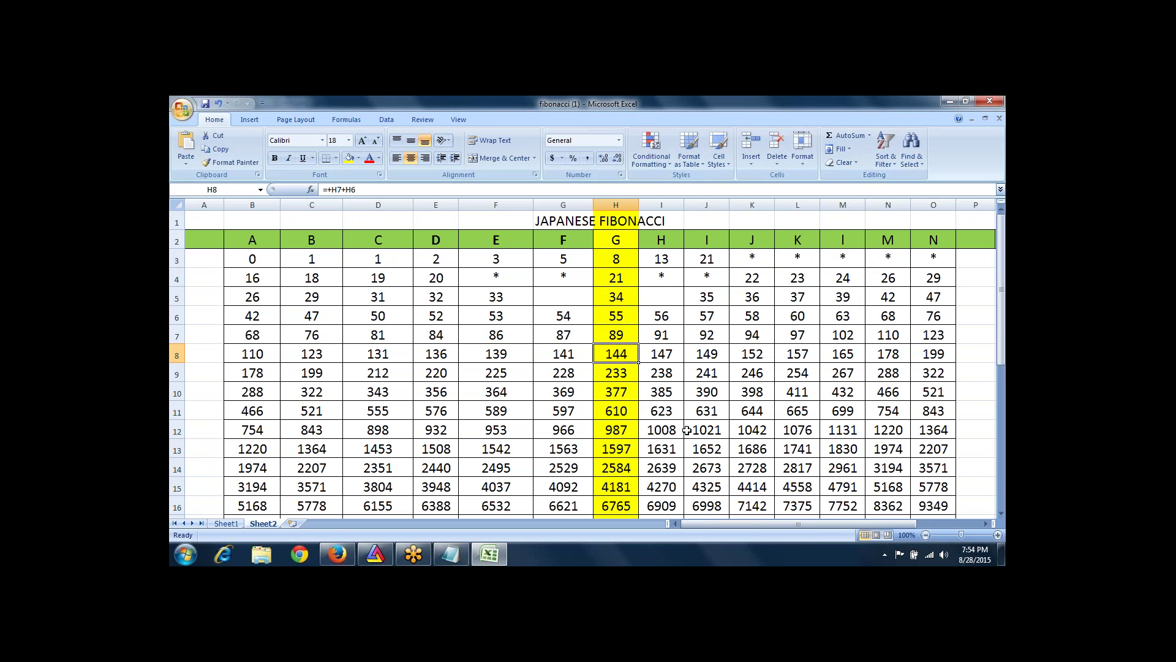
Go back up to the highlighted column's first rows and compare H4 through H6, ending at H4.
key(Up)
key(Up)
key(Up)
key(Up)
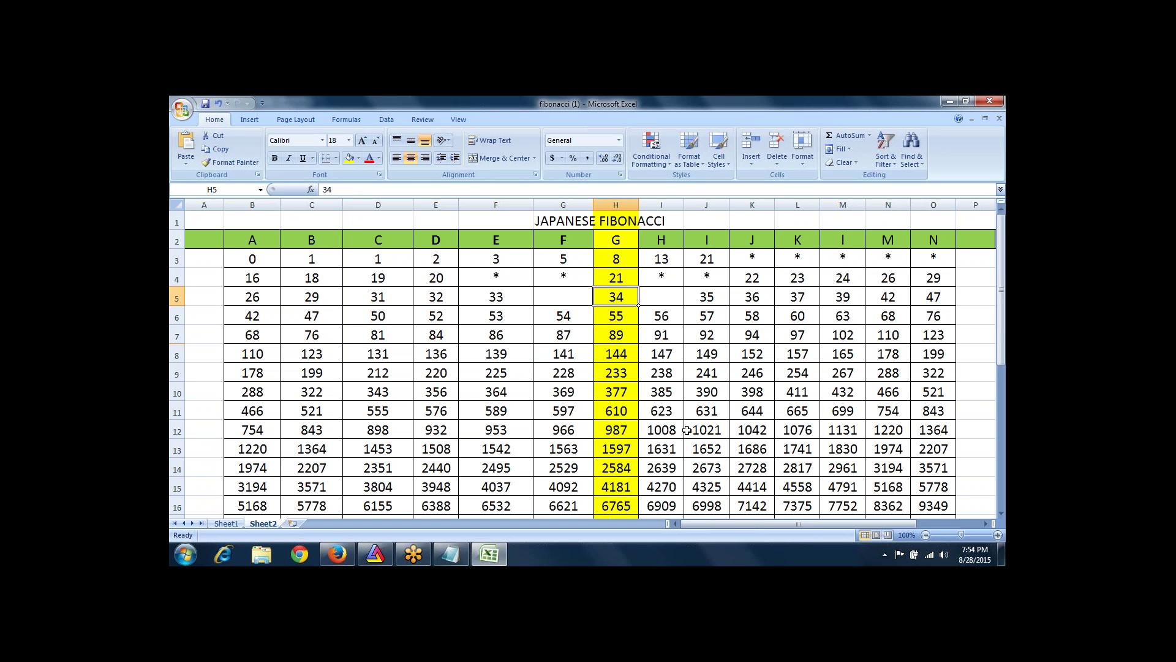
key(Down)
key(Down)
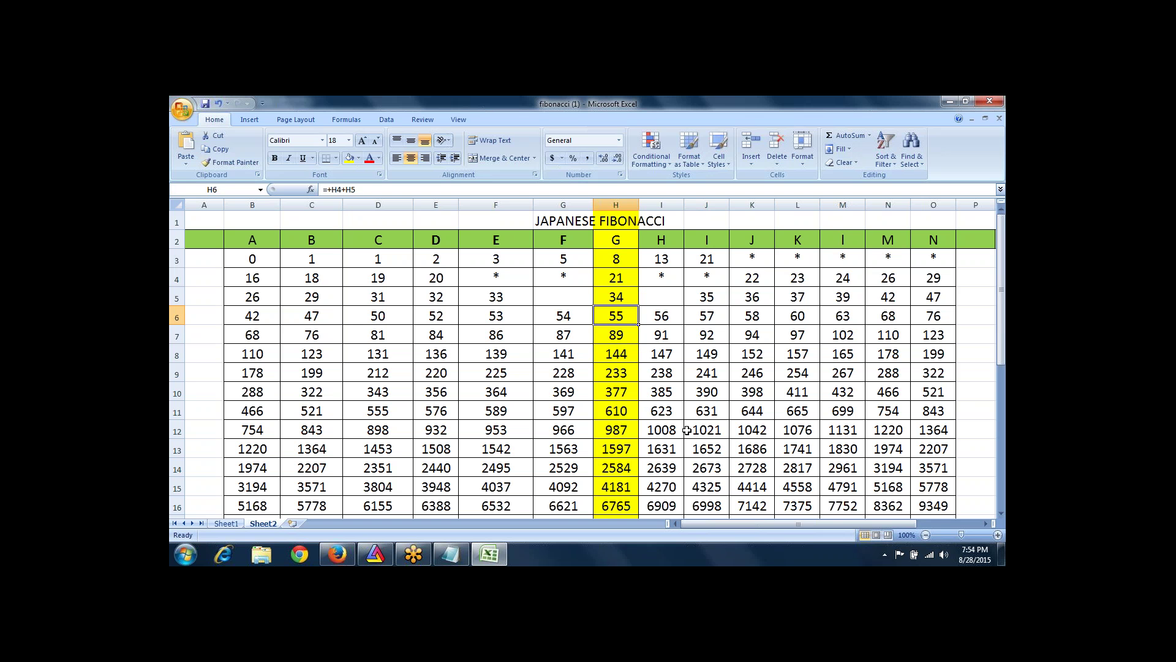
key(Up)
key(Up)
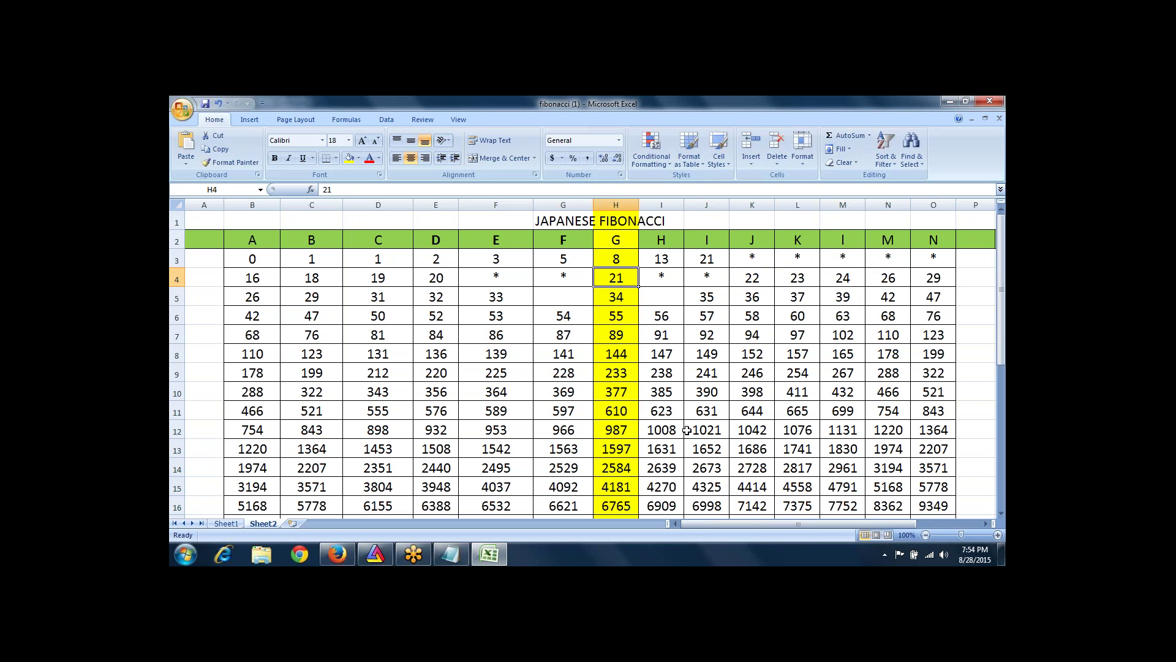
Follow the highlighted column down from H4 to H8 and come back up to H6.
key(Down)
key(Down)
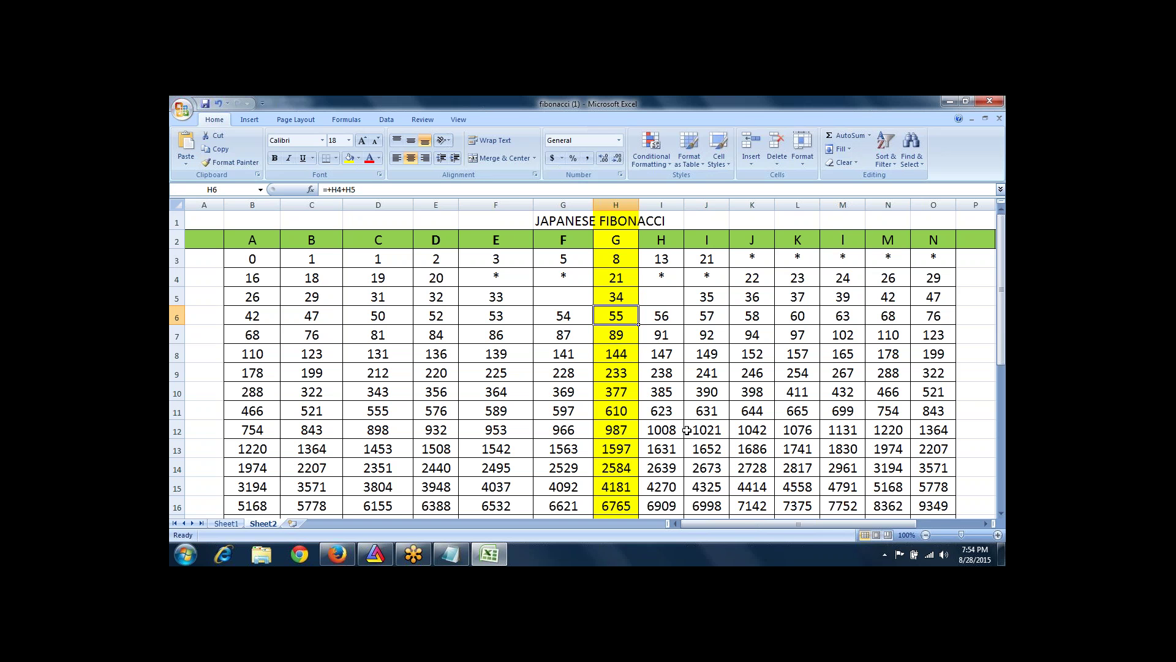
key(Down)
key(Down)
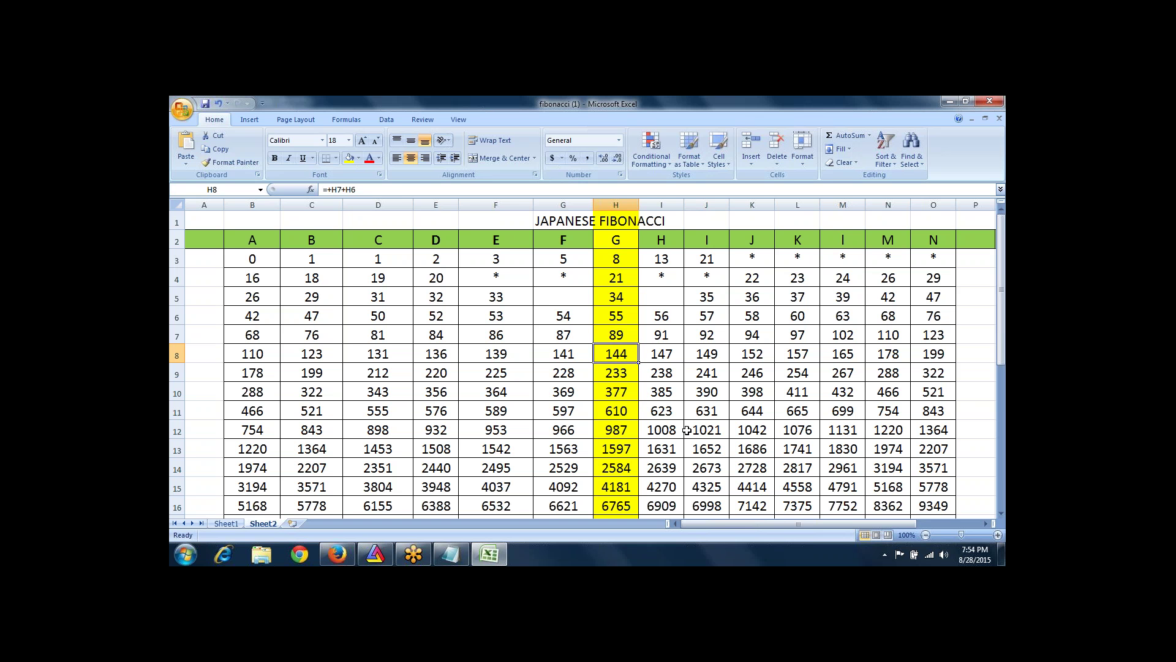
key(Up)
key(Up)
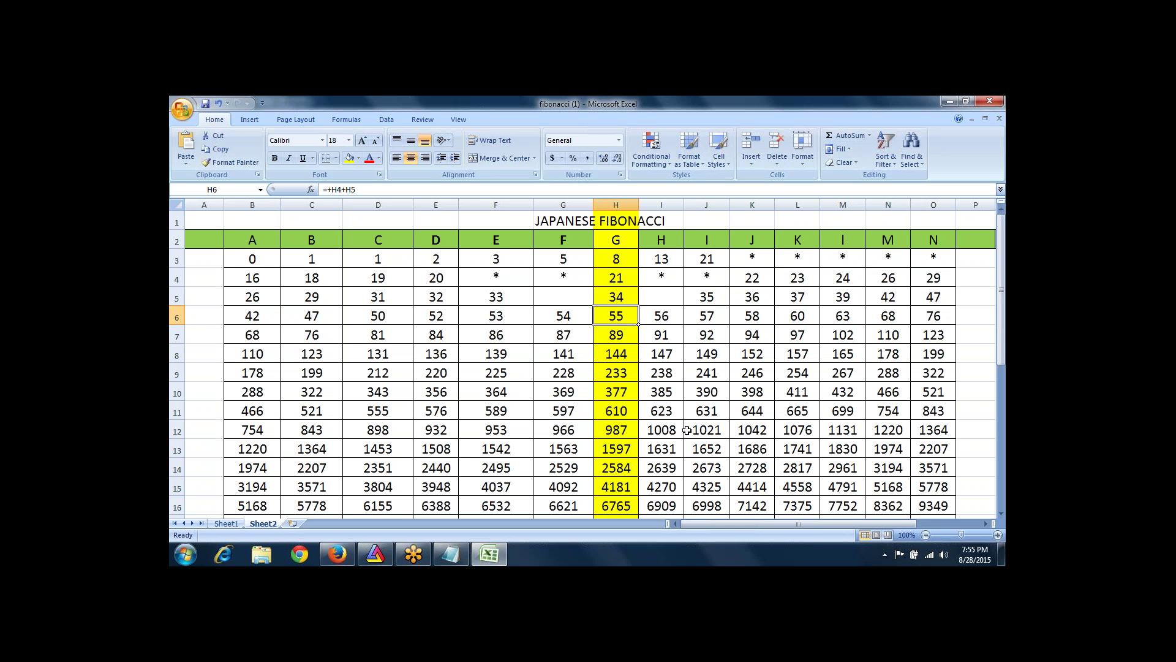
Move down the highlighted column to H11 and back up to H5.
key(Down)
key(Down)
key(Down)
key(Down)
key(Down)
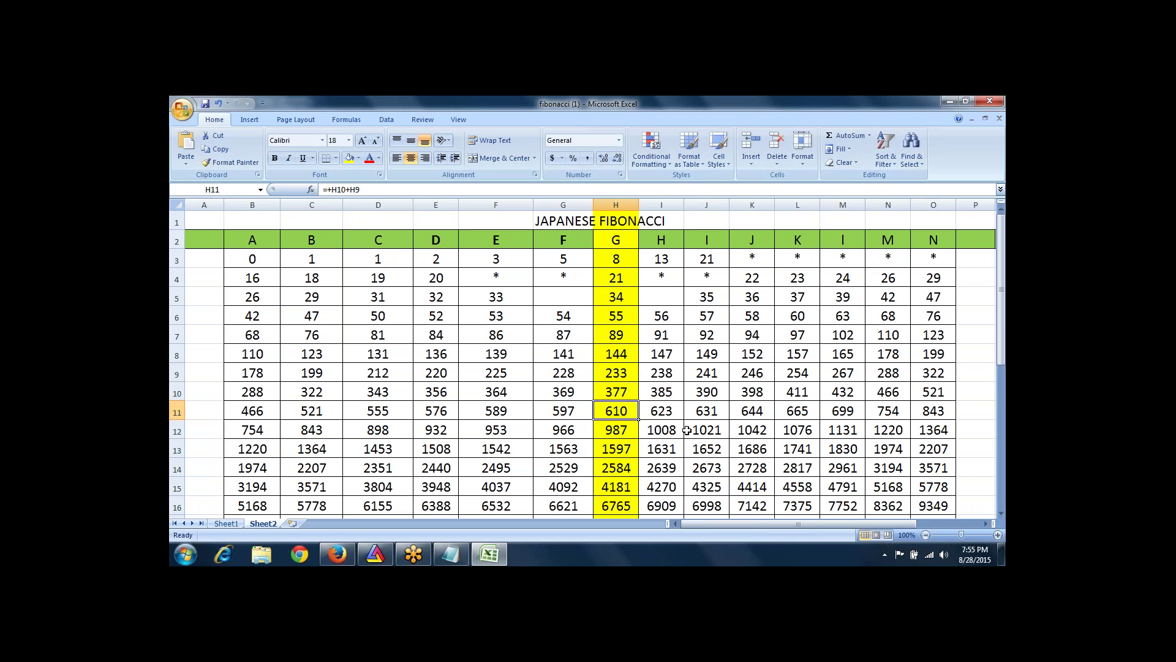
key(Up)
key(Up)
key(Up)
key(Up)
key(Up)
key(Up)
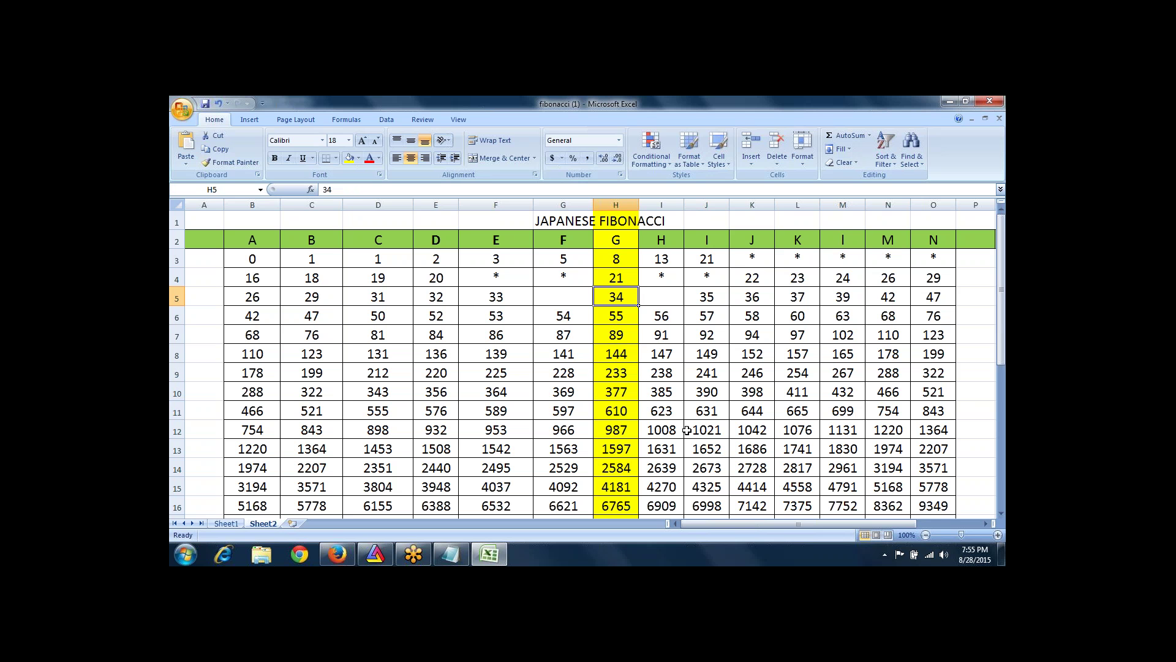
Move from the highlighted column across to row 4 and check the values in D4 and E4, ending at C4.
key(Left)
key(Left)
key(Left)
key(Left)
key(Up)
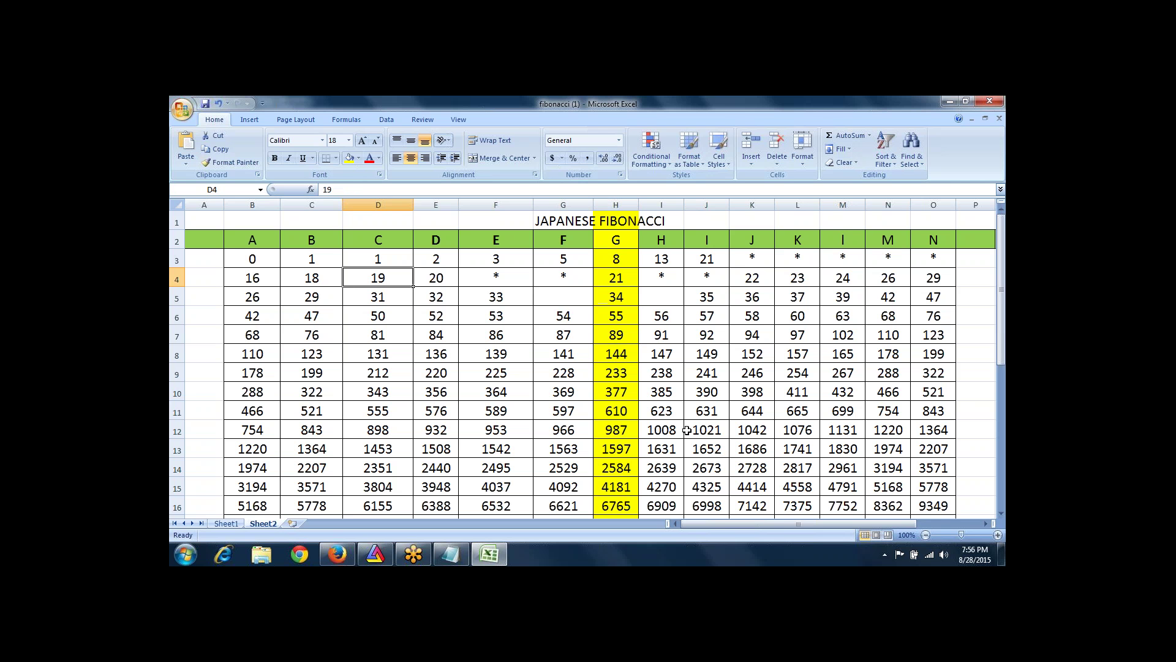
key(Right)
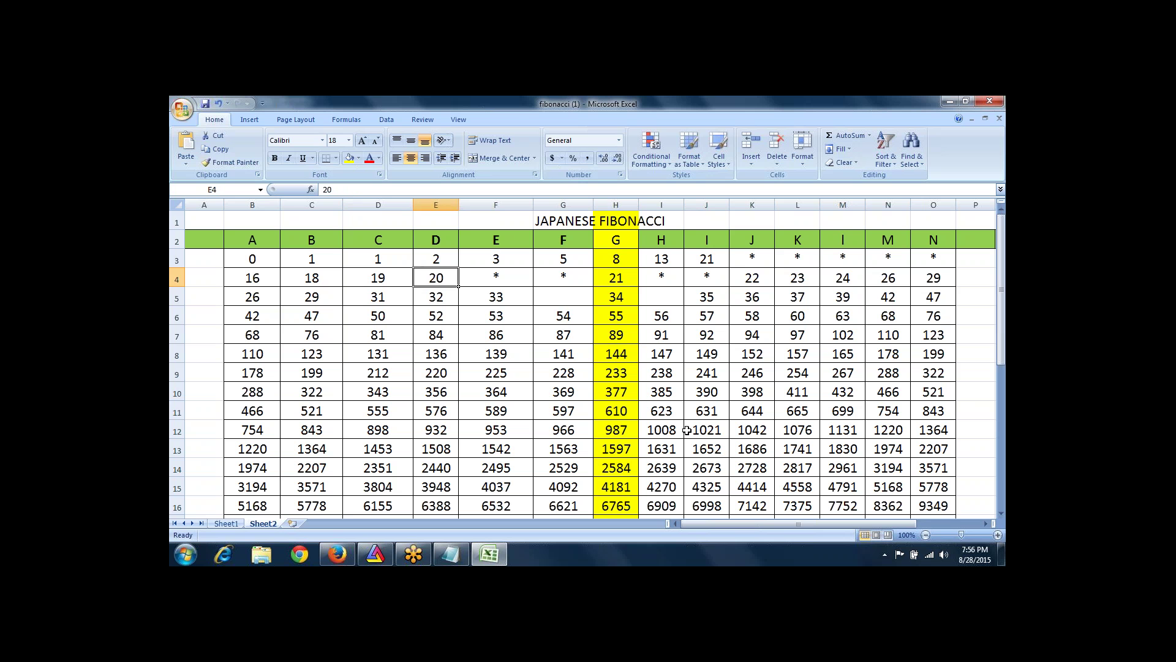
key(Left)
key(Left)
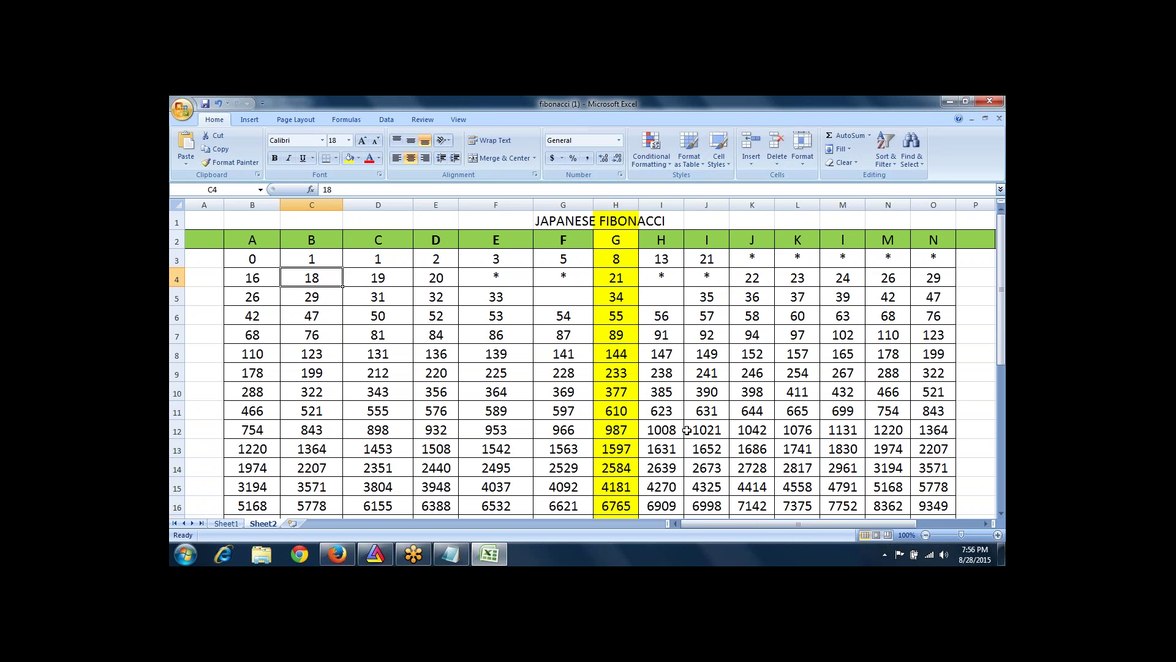
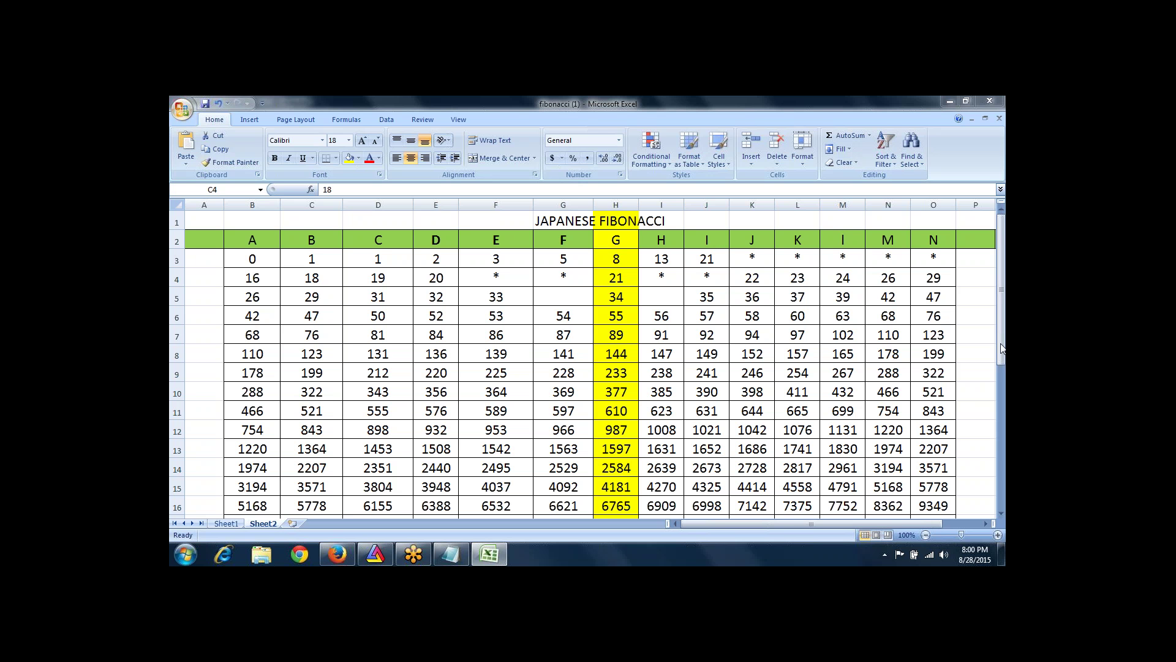
Select O9 and follow the row 9 values across the table through H9 to B9.
click(986, 124)
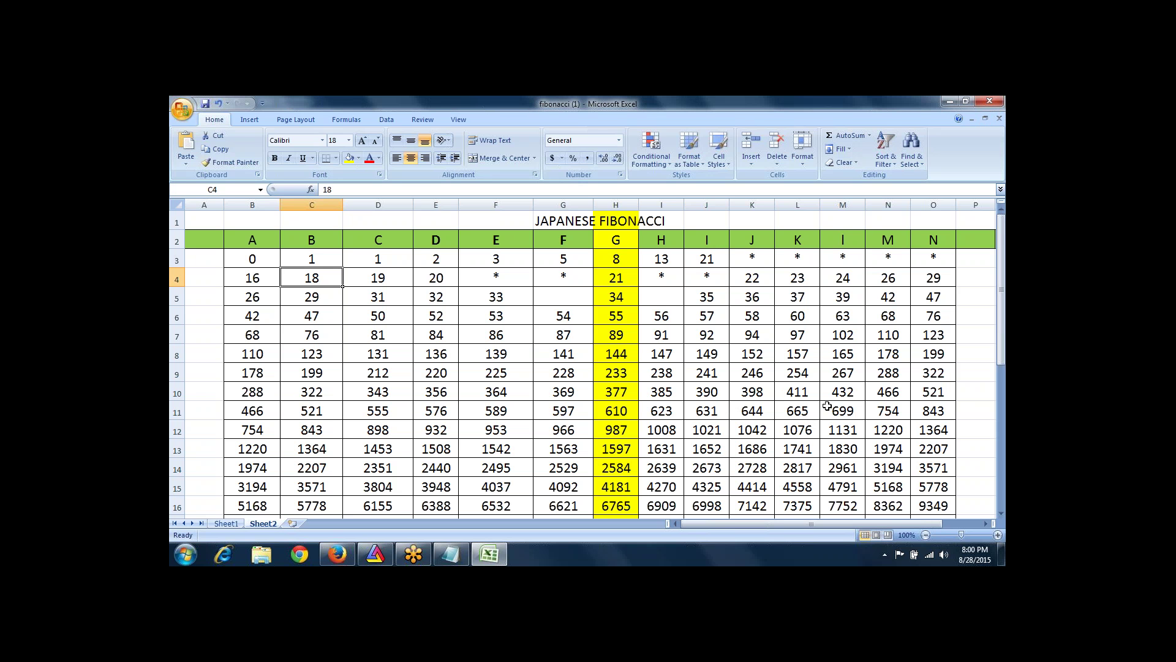
click(926, 373)
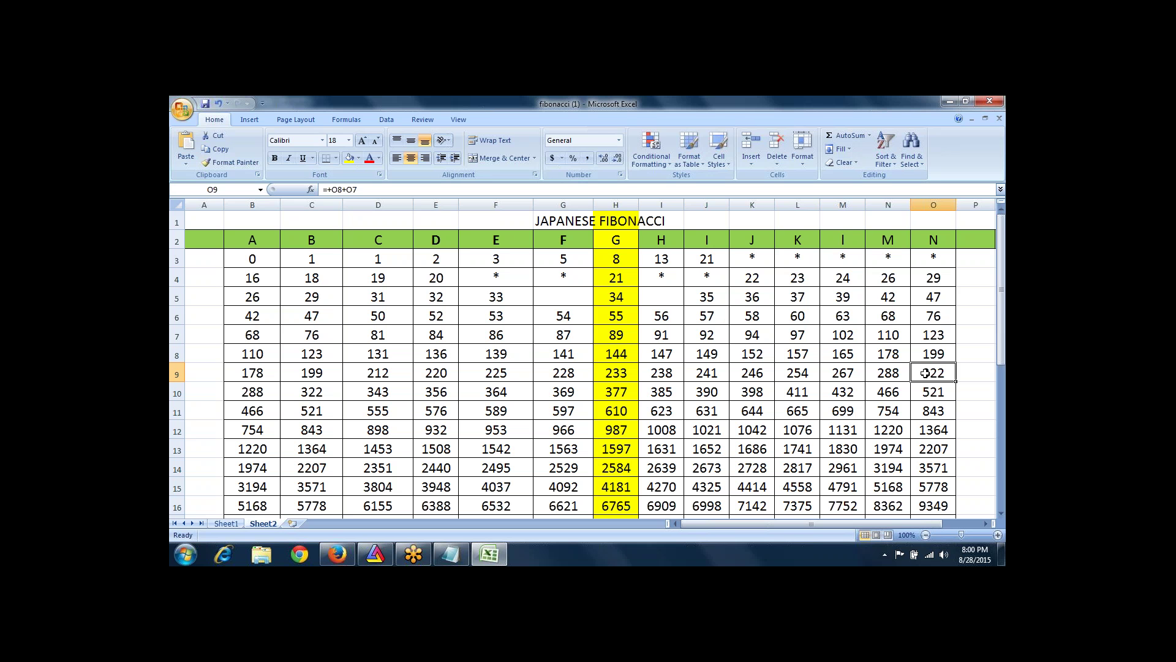
key(Left)
key(Left)
key(Left)
key(Left)
key(Left)
key(Left)
key(Left)
key(Left)
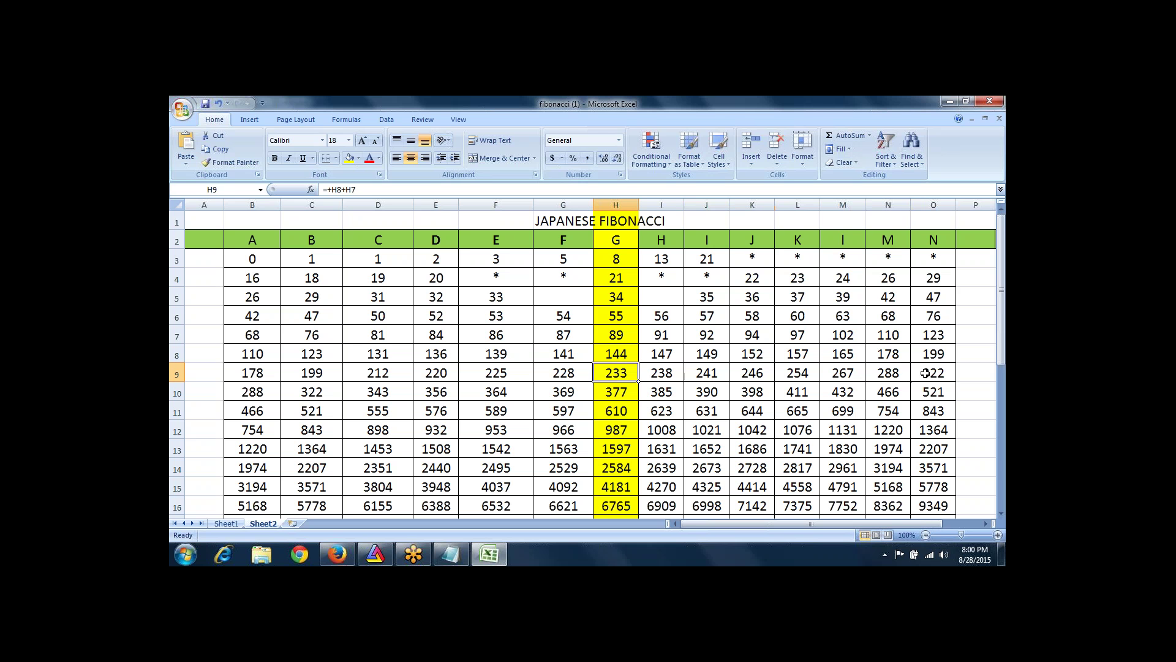
key(Left)
key(Left)
key(Left)
key(Left)
key(Left)
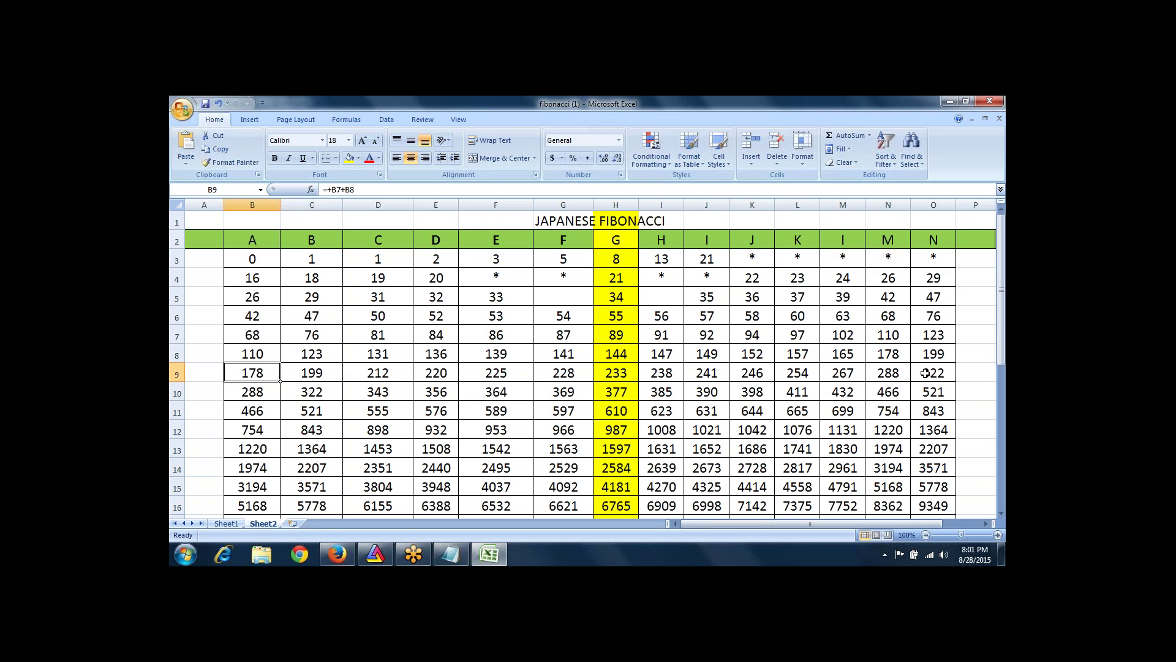
Check C9 and the cells below it in row 10, ending up column B at B5.
key(Right)
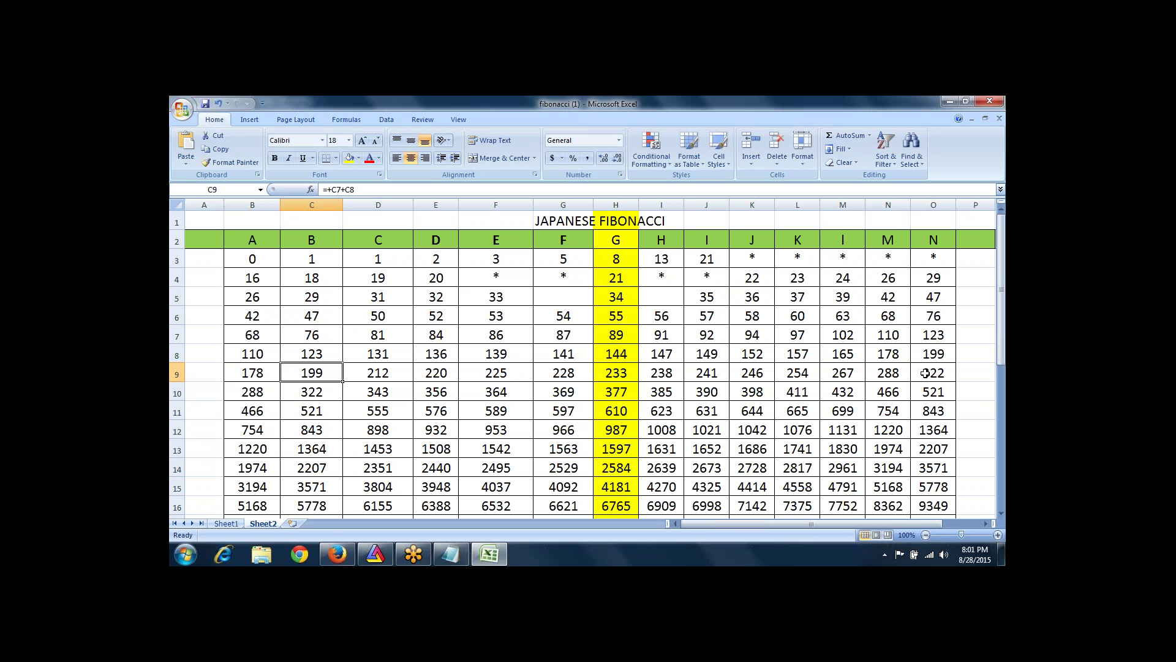
key(Down)
key(Left)
key(Up)
key(Up)
key(Up)
key(Up)
key(Up)
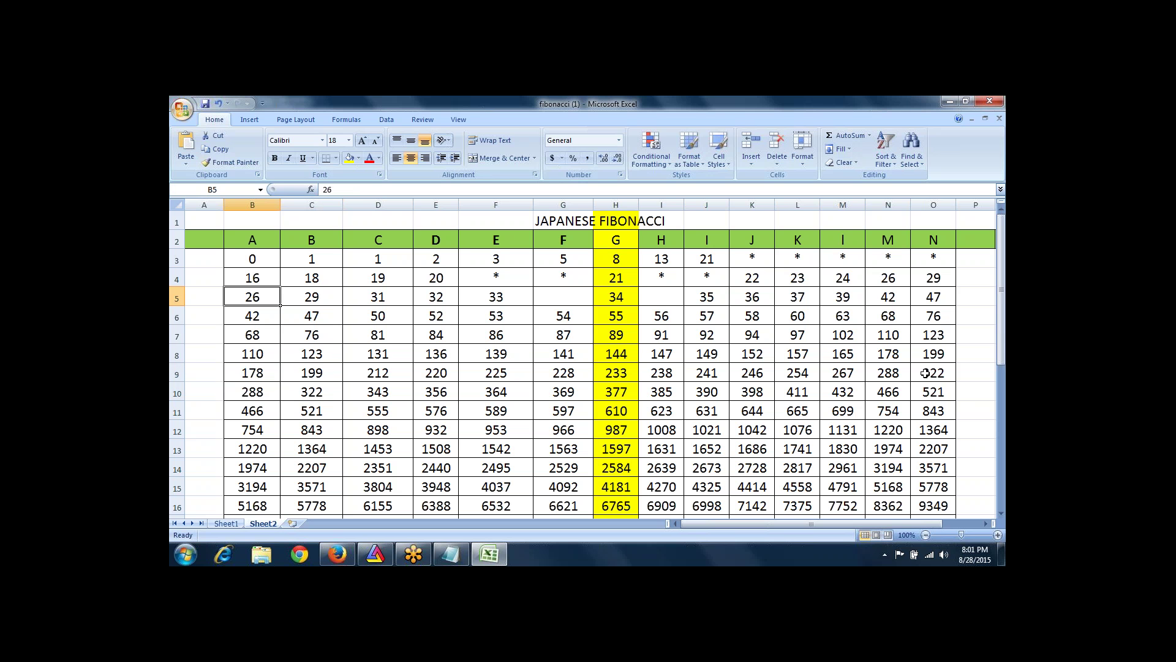
Follow the column B values down from B5 to B10.
key(Down)
key(Down)
key(Down)
key(Down)
key(Down)
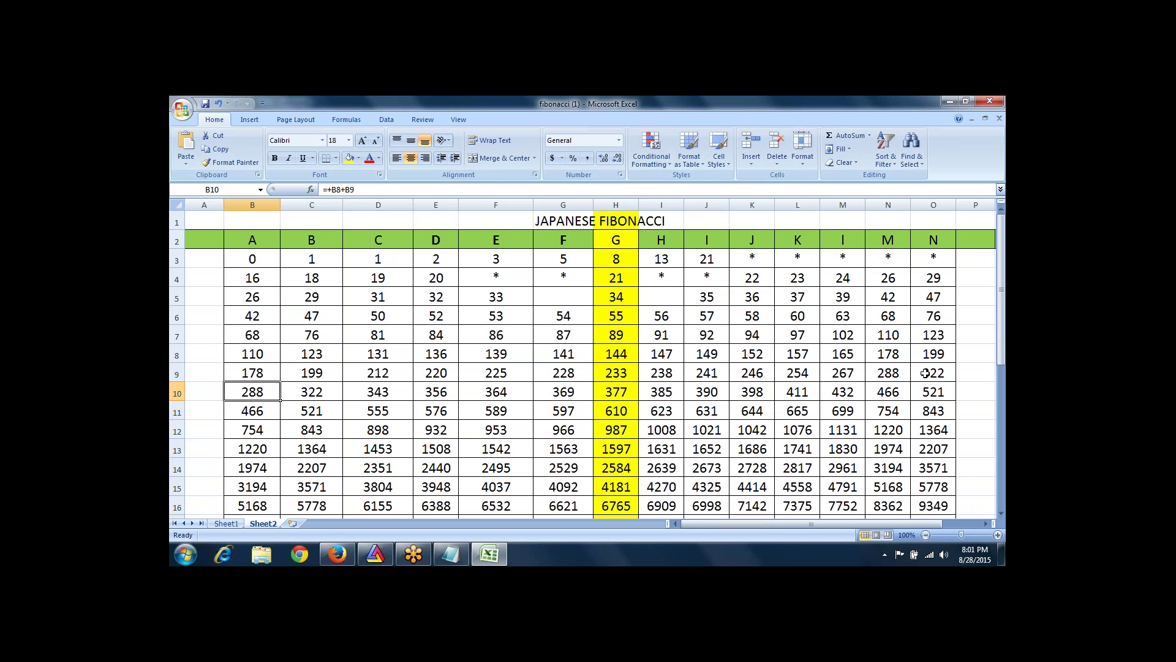
Move across row 10 past the highlighted column and up to row 8, stopping at H8.
key(Right)
key(Right)
key(Right)
key(Right)
key(Right)
key(Right)
key(Right)
key(Up)
key(Up)
key(Left)
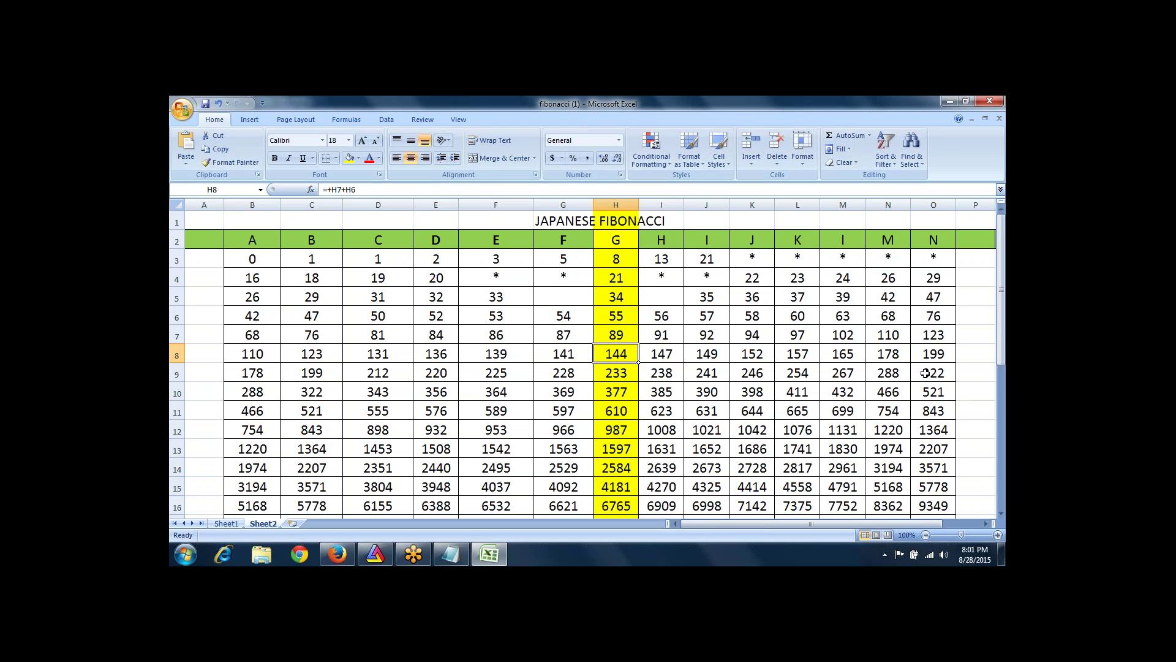
Compare the highlighted column's values between H6 and H8, ending at H7.
key(Up)
key(Up)
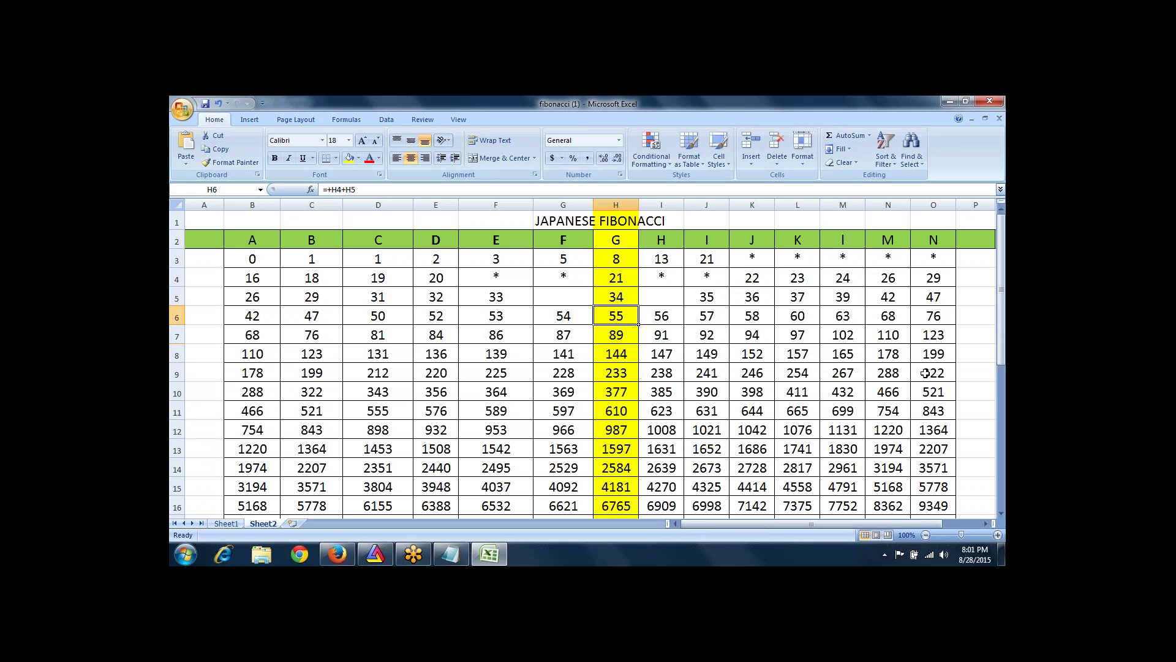
key(Down)
key(Down)
key(Up)
key(Up)
key(Down)
key(Down)
key(Up)
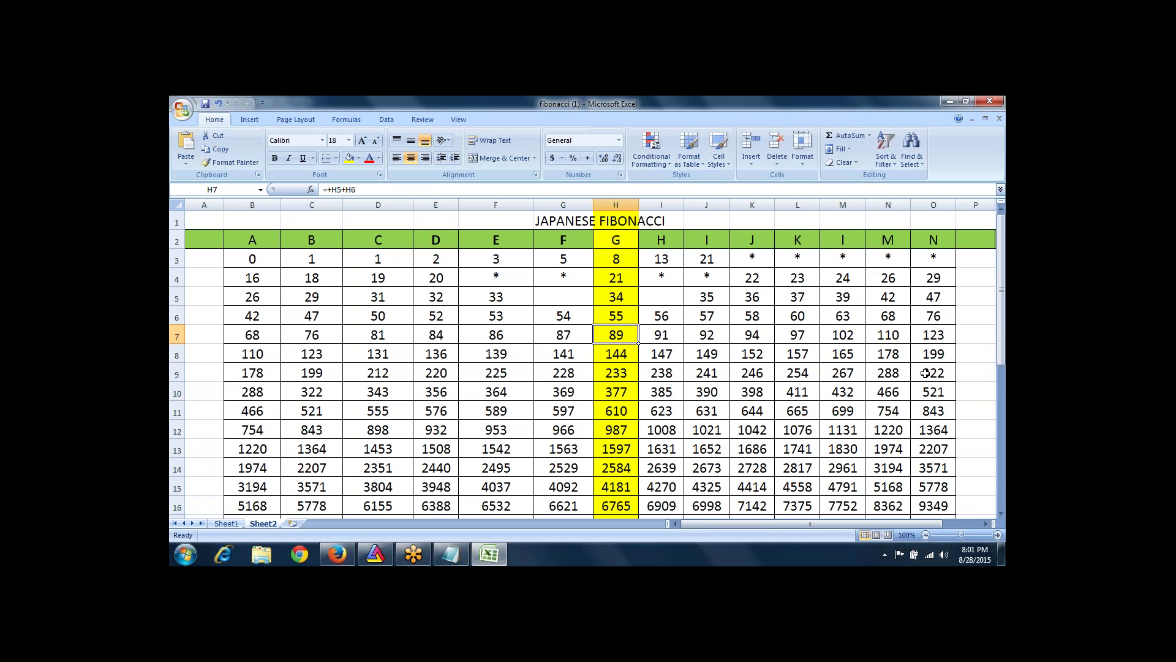
Recheck the highlighted cells H6 to H8 and move down to H9.
key(Down)
key(Up)
key(Down)
key(Up)
key(Up)
key(Down)
key(Down)
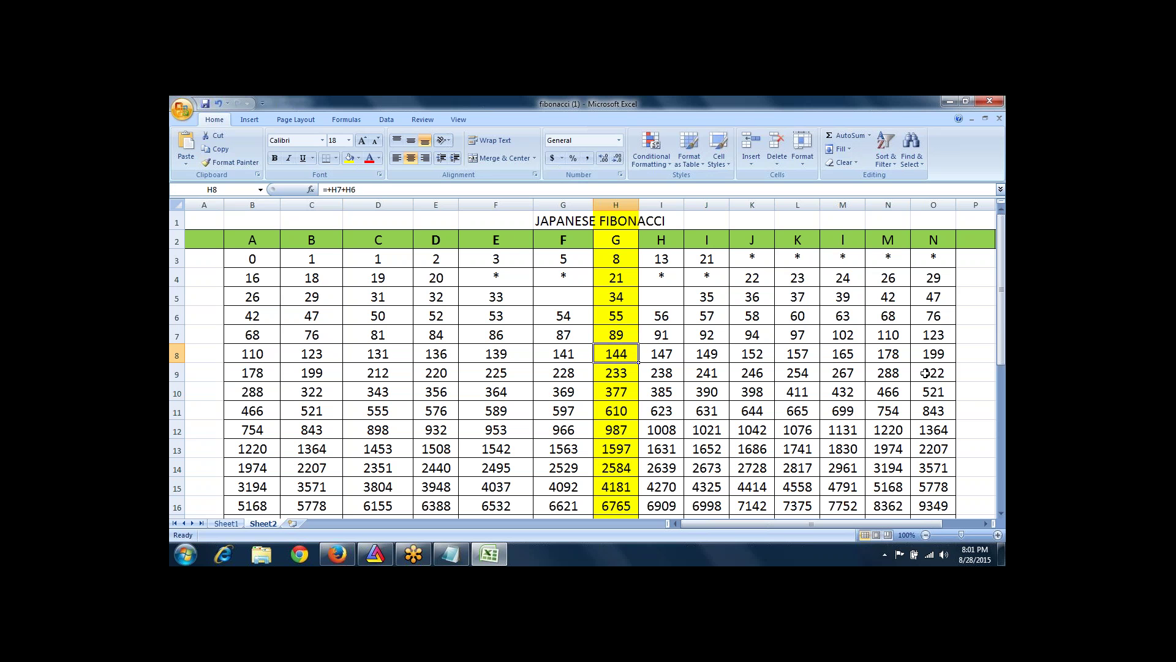
key(Up)
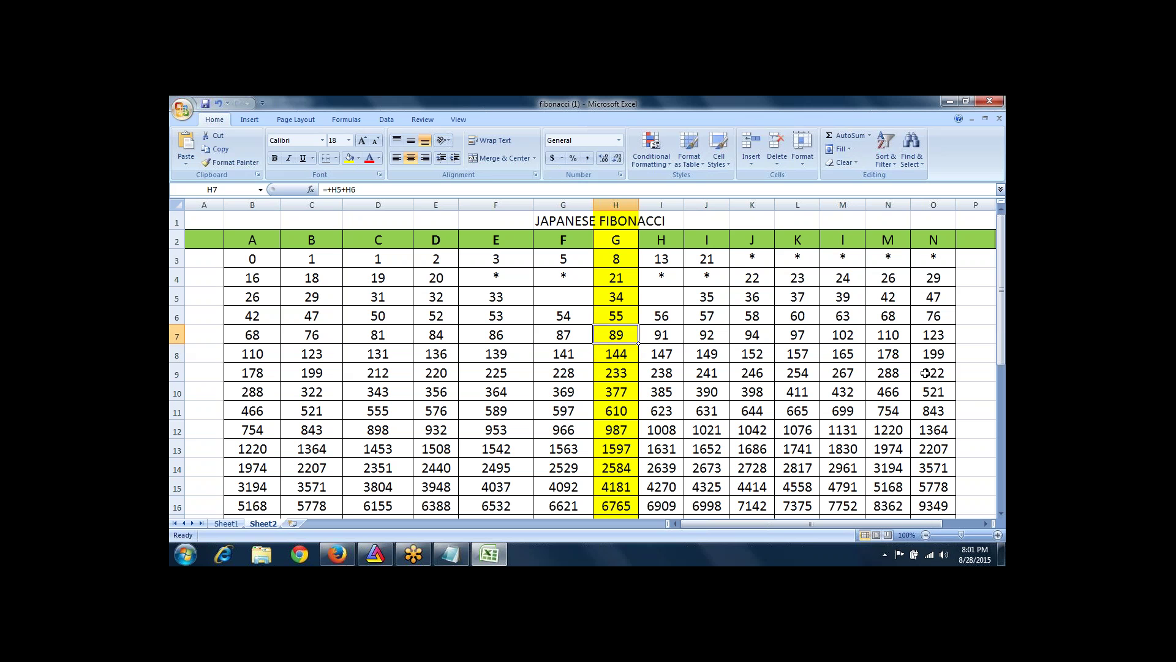
key(Down)
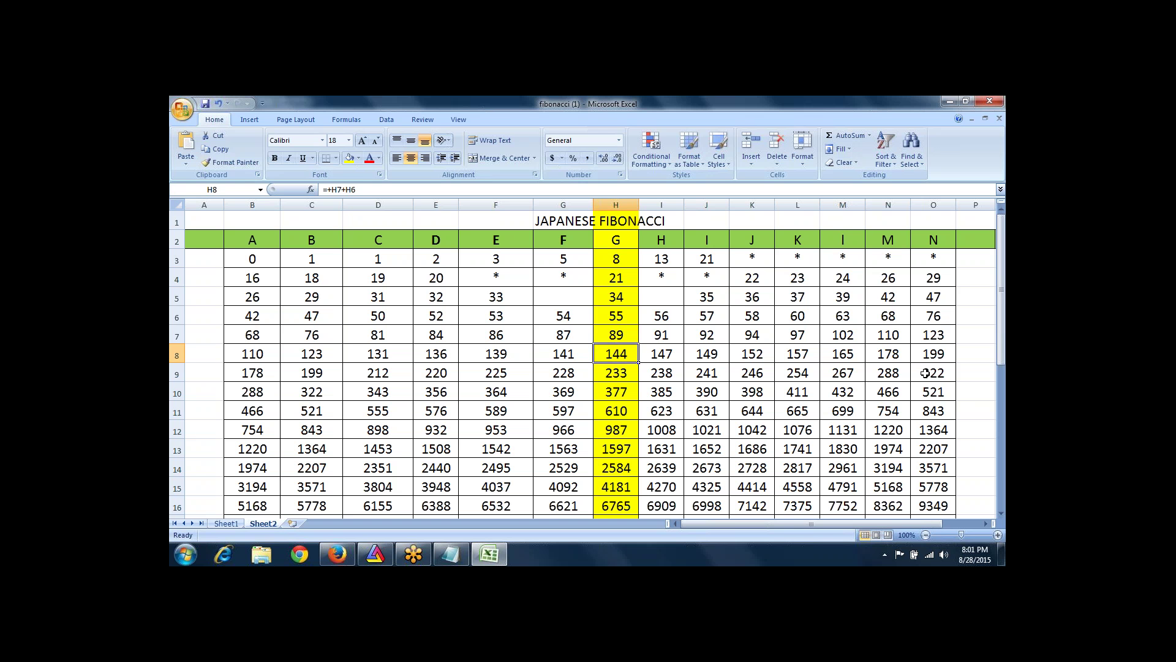
key(Down)
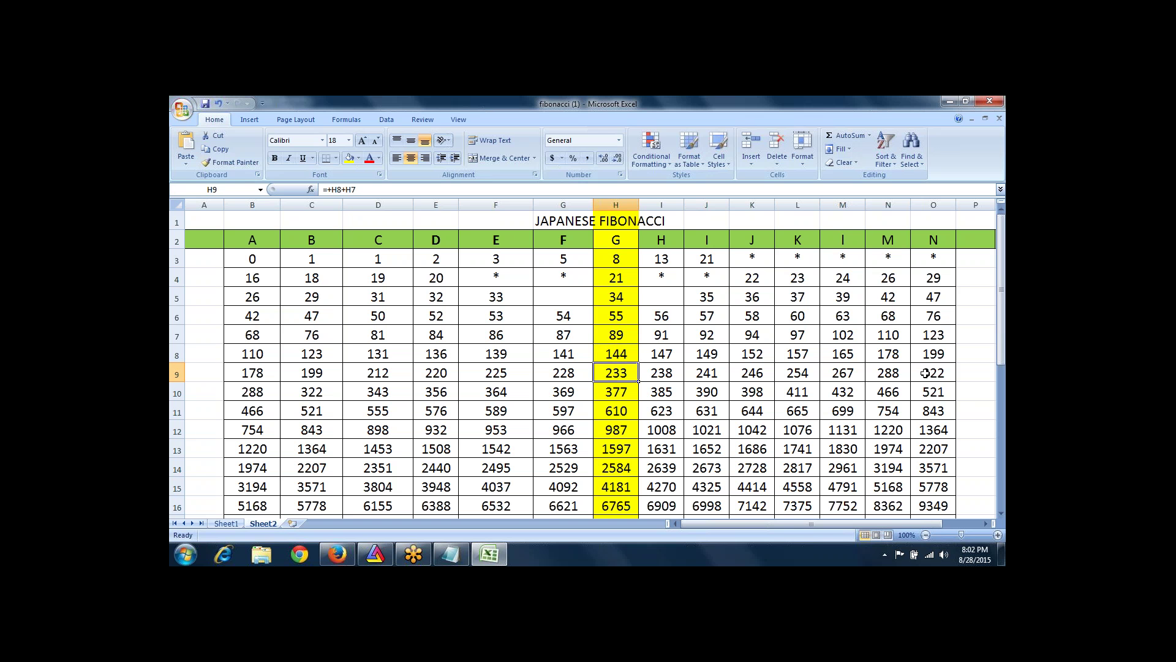
Follow row 9 from H9 back to the table's first column and stop at C9.
key(Left)
key(Left)
key(Left)
key(Left)
key(Left)
key(Left)
key(Left)
key(Right)
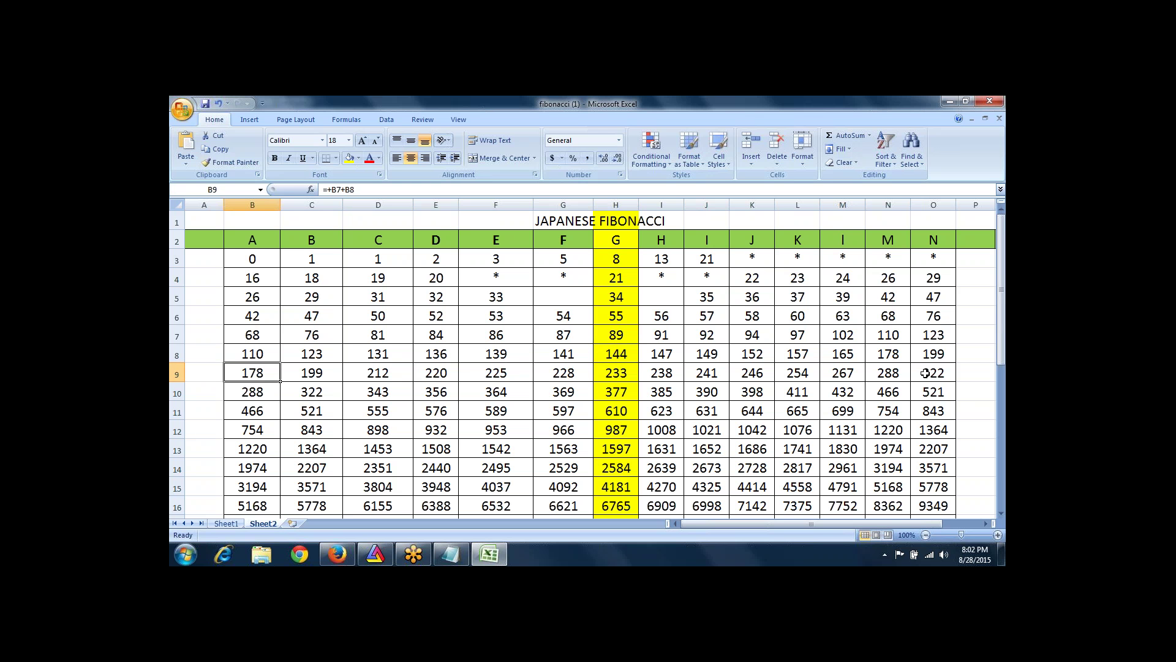
key(Right)
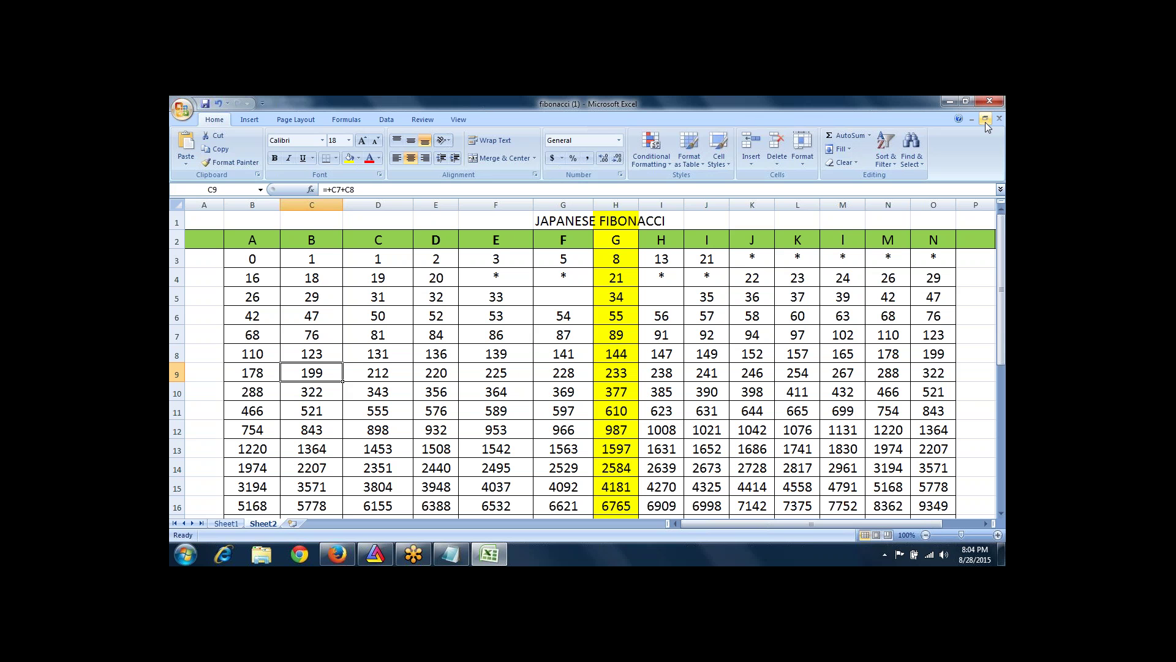
Minimize the workbook and review the meeting agenda notes in Notepad, including the Bn options levels and the three formulas.
click(946, 102)
click(946, 102)
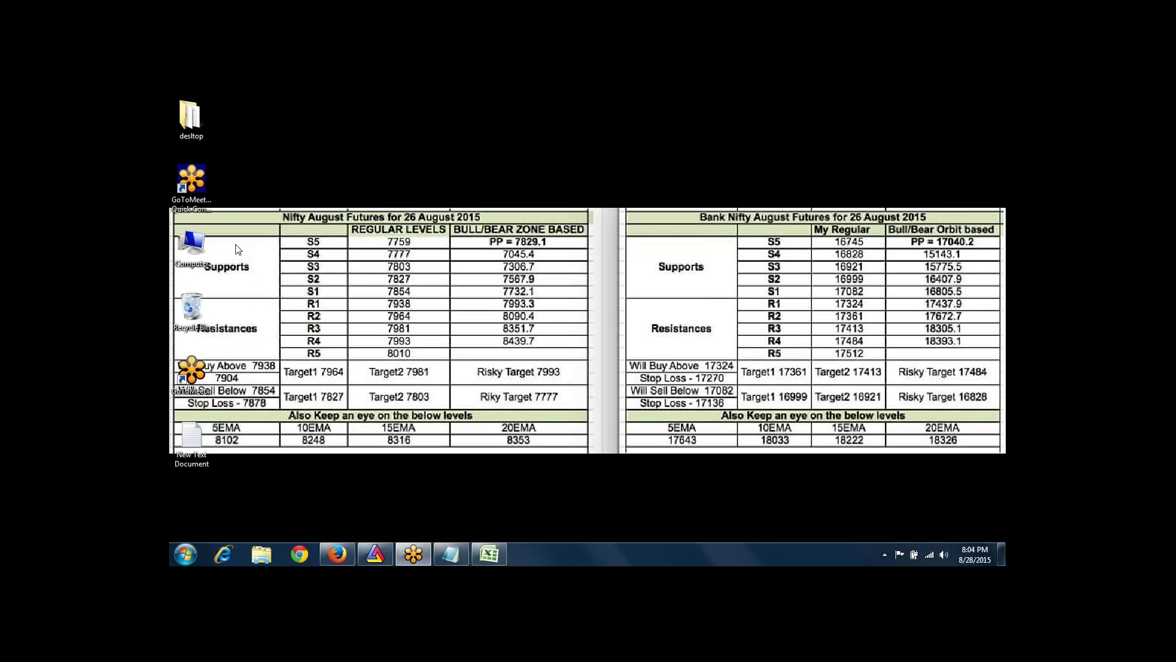
click(454, 558)
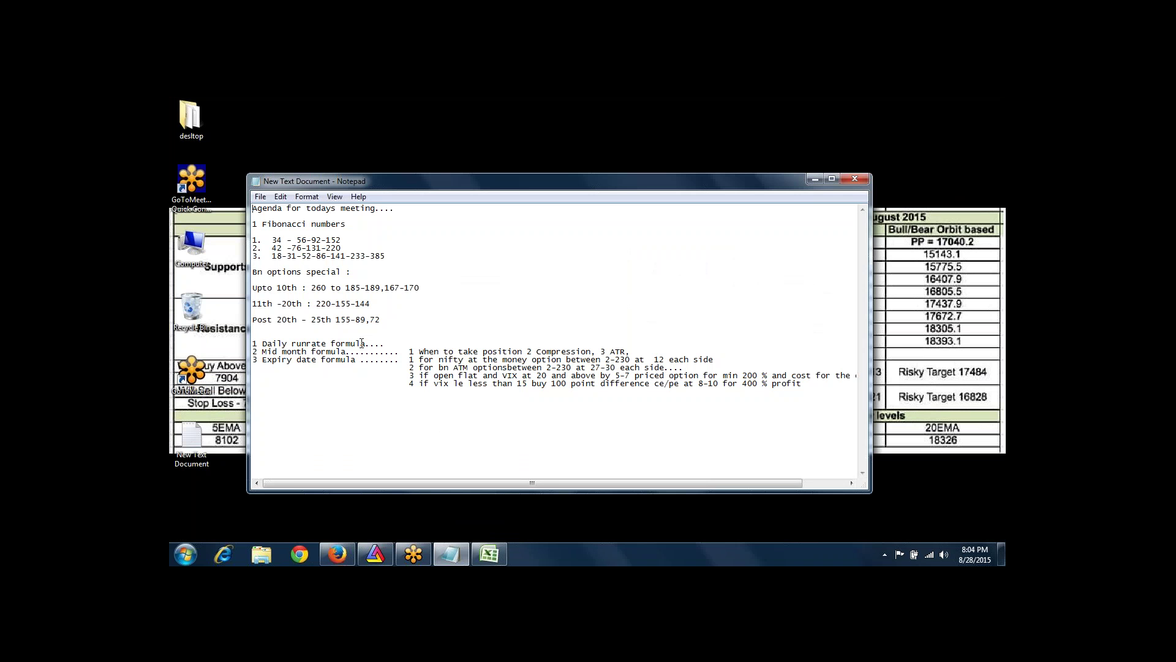
click(814, 179)
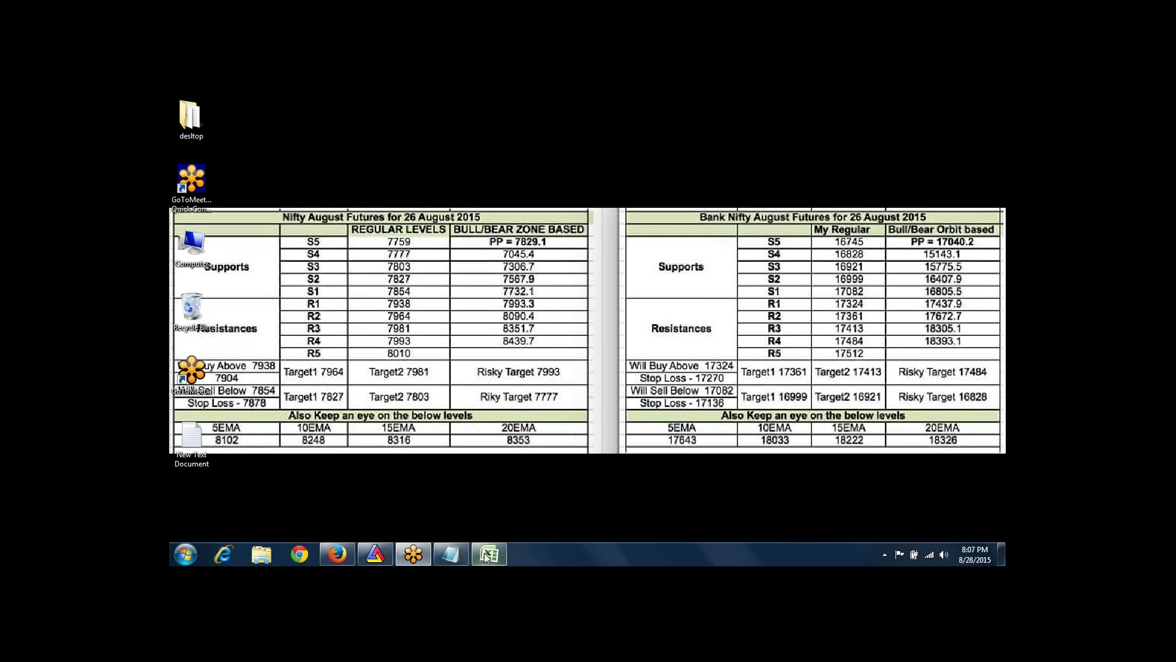
click(453, 555)
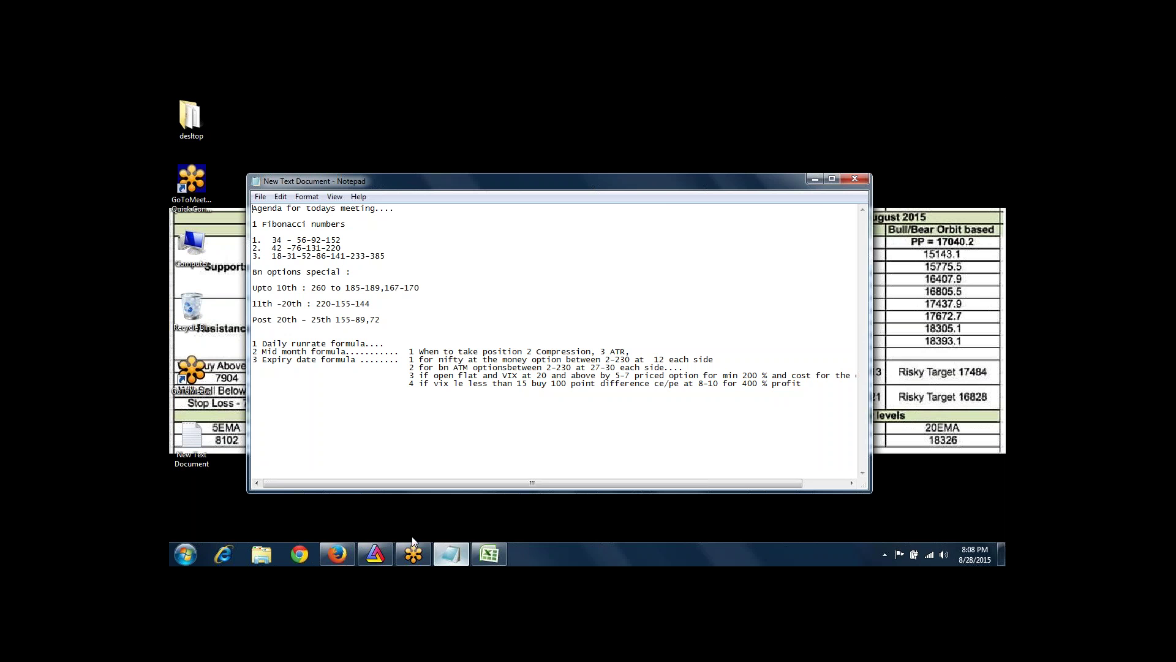
click(815, 179)
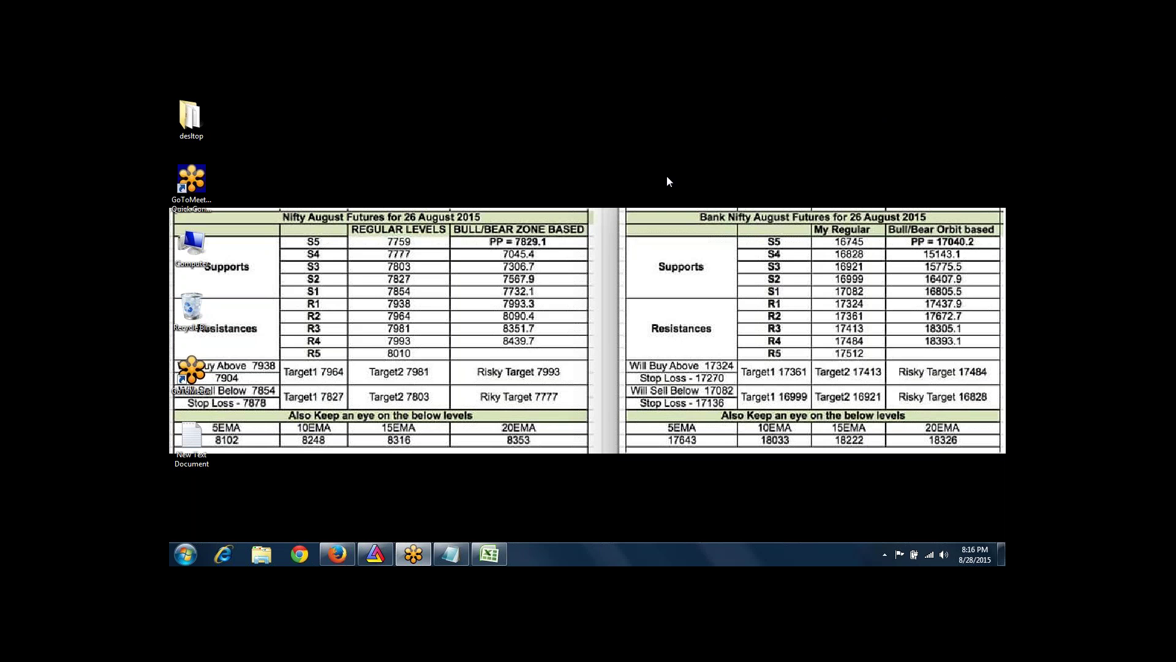
Switch back to Excel and enter 8000 in E38 of Sheet2, in the blank area below the Fibonacci table.
click(488, 554)
scroll(523, 353, down, 5)
scroll(523, 353, down, 5)
click(423, 353)
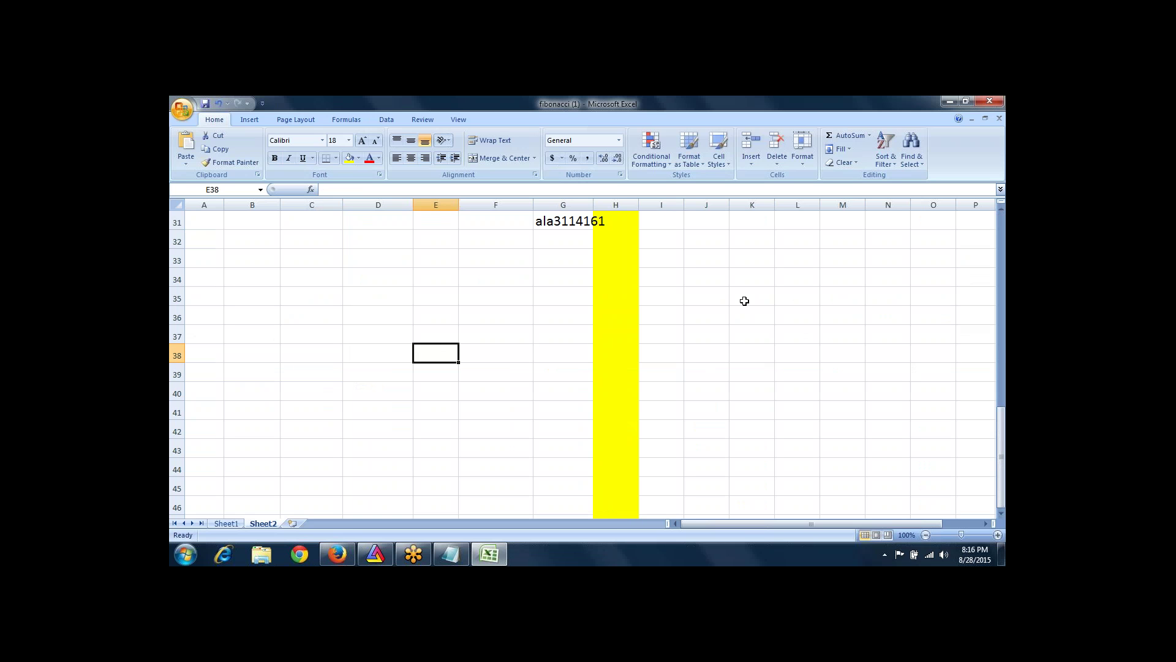
text(8000)
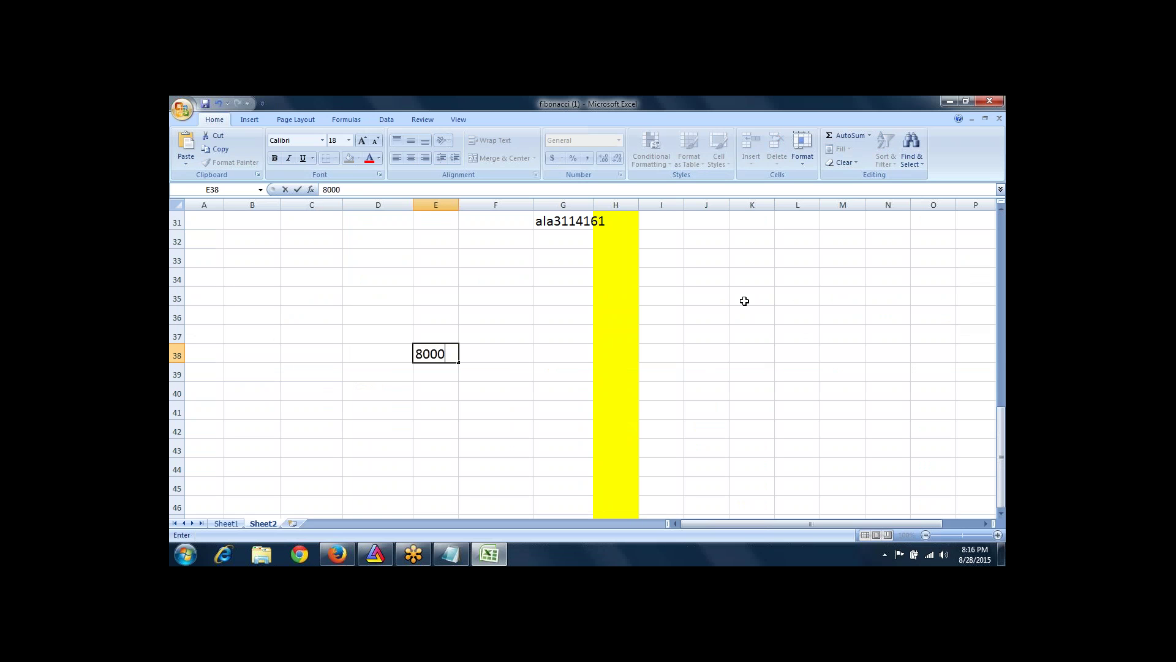
key(Tab)
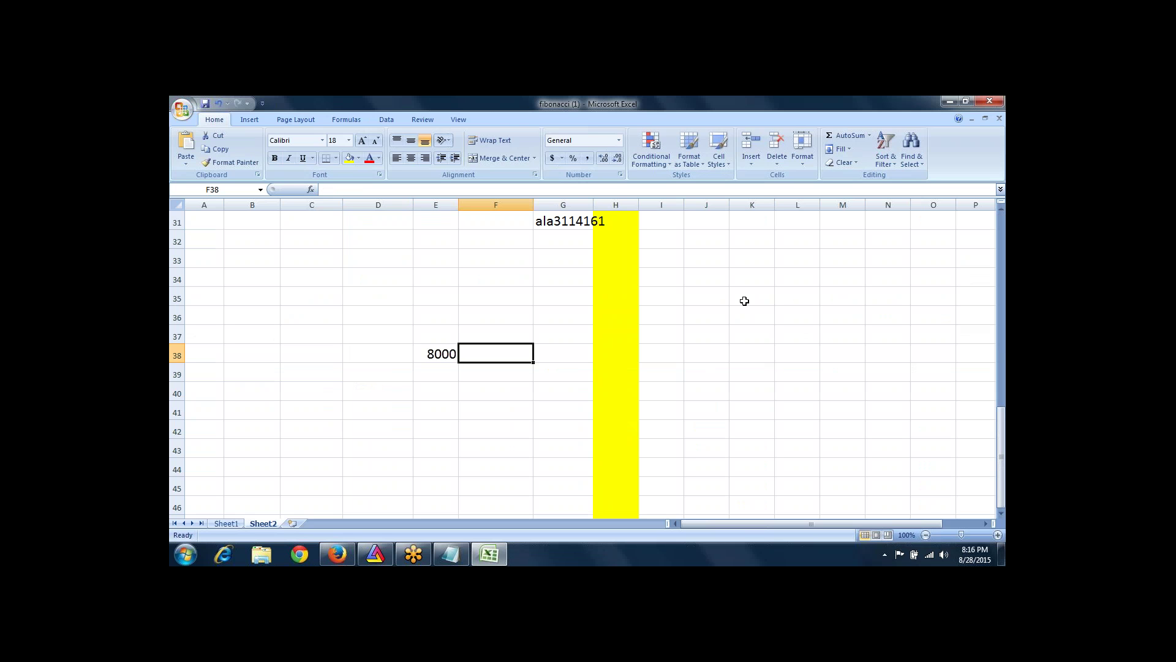
Label the two options beside the 8000 entry with 8000 ce in F38 and 8000 pe in F39.
text(8000)
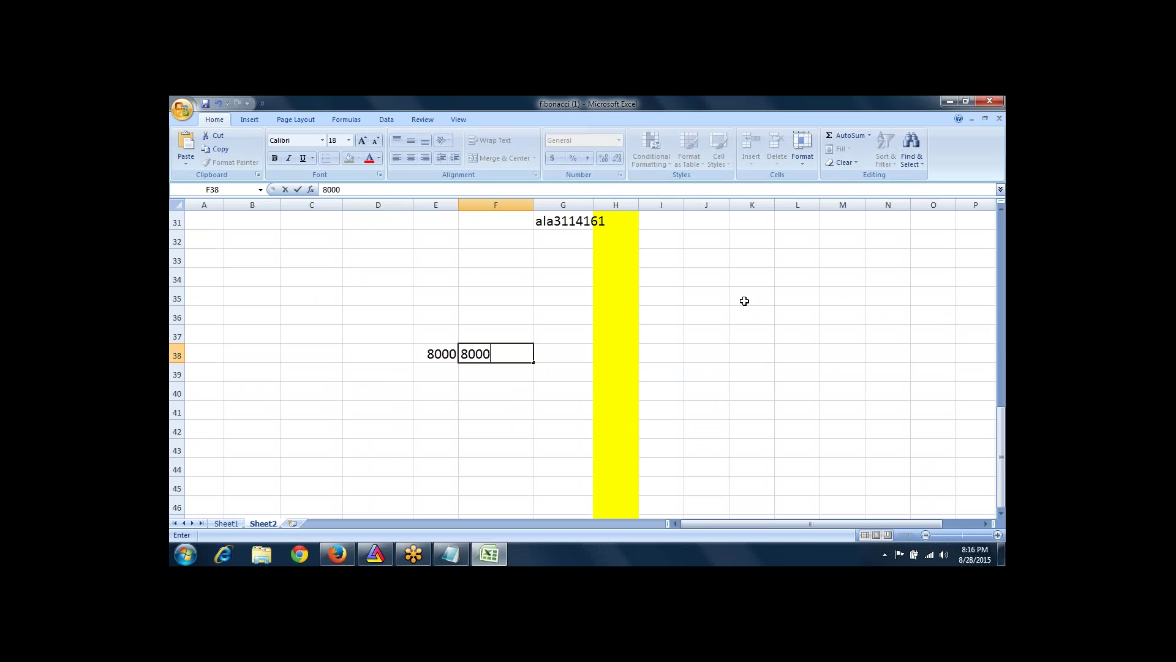
text( ce)
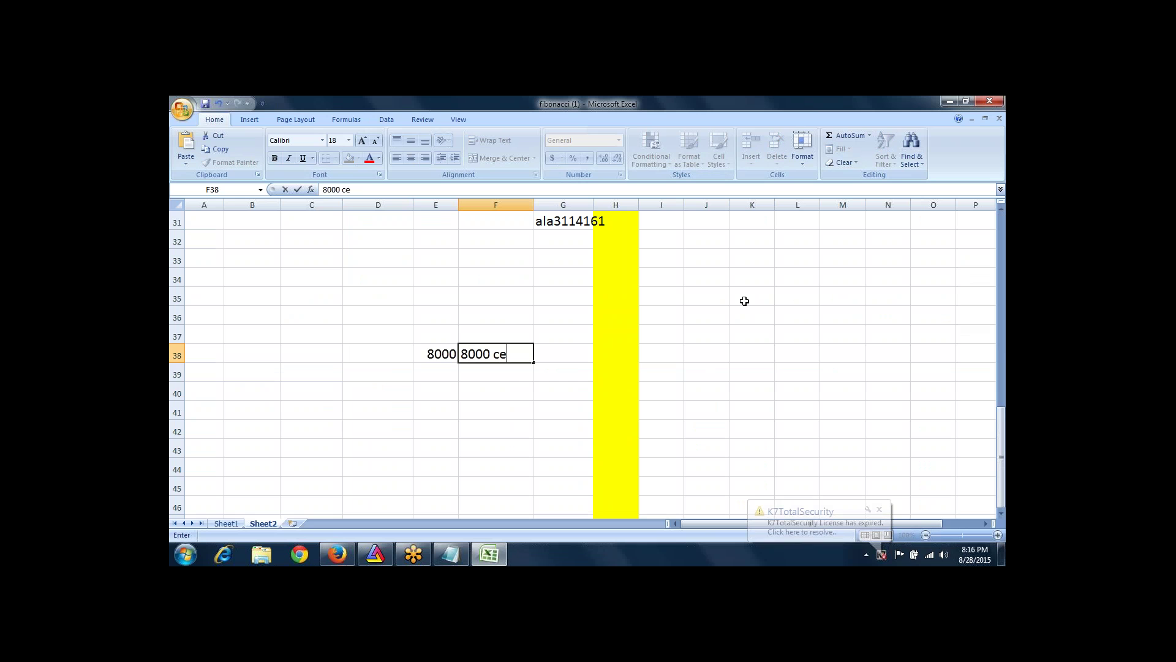
key(Return)
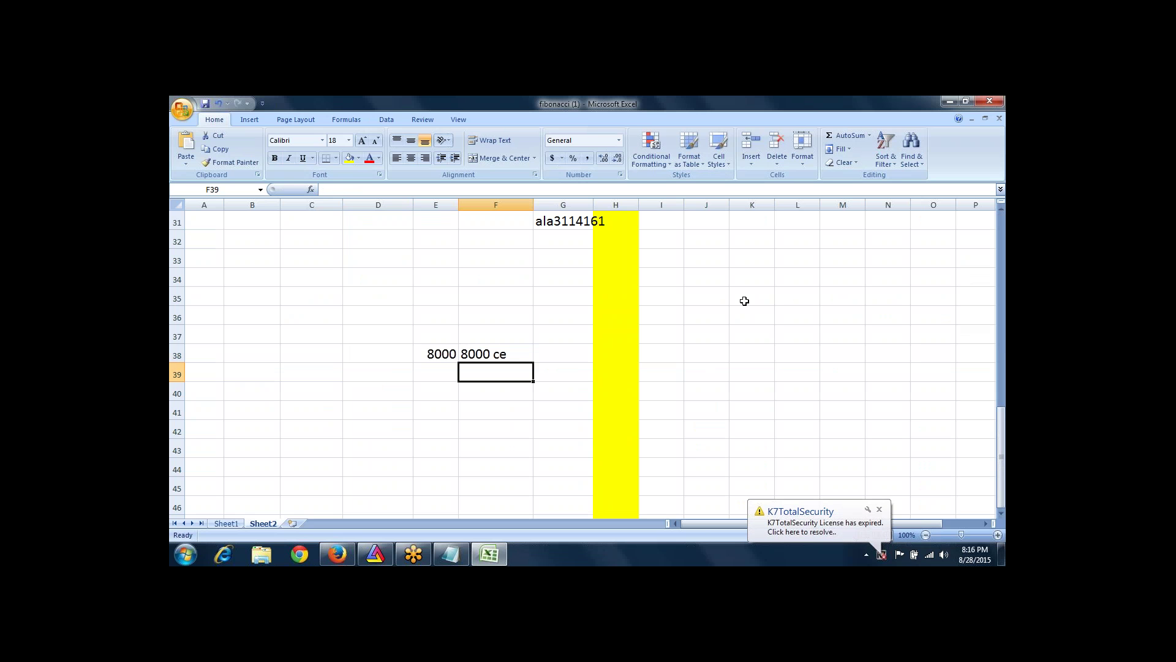
text(8)
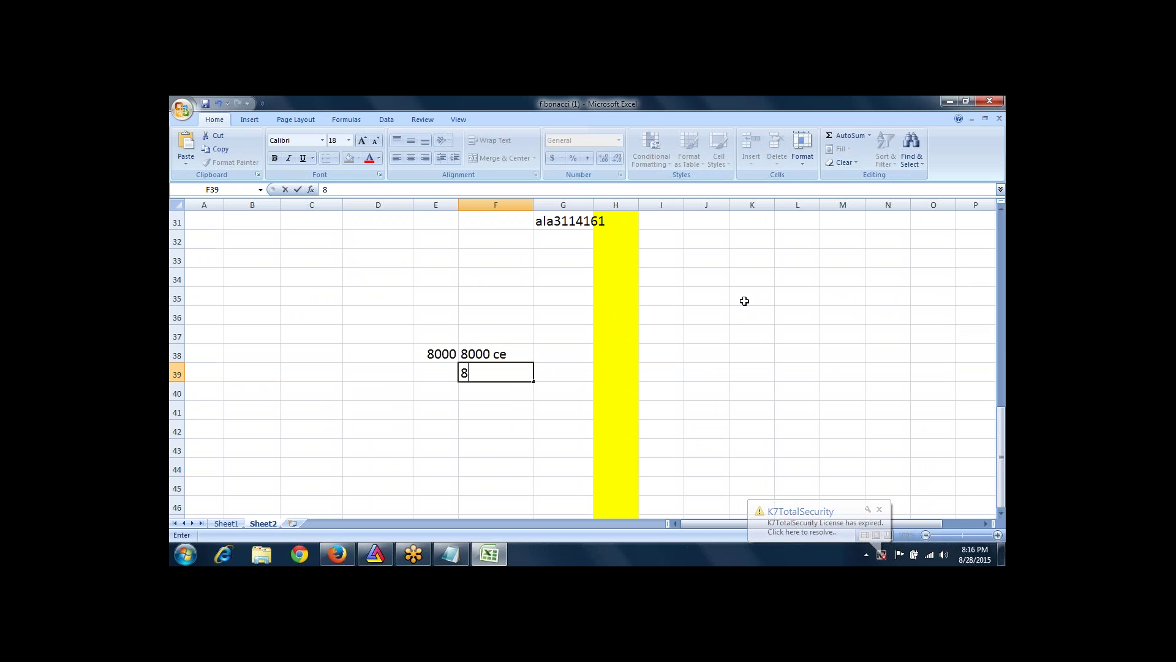
text(000)
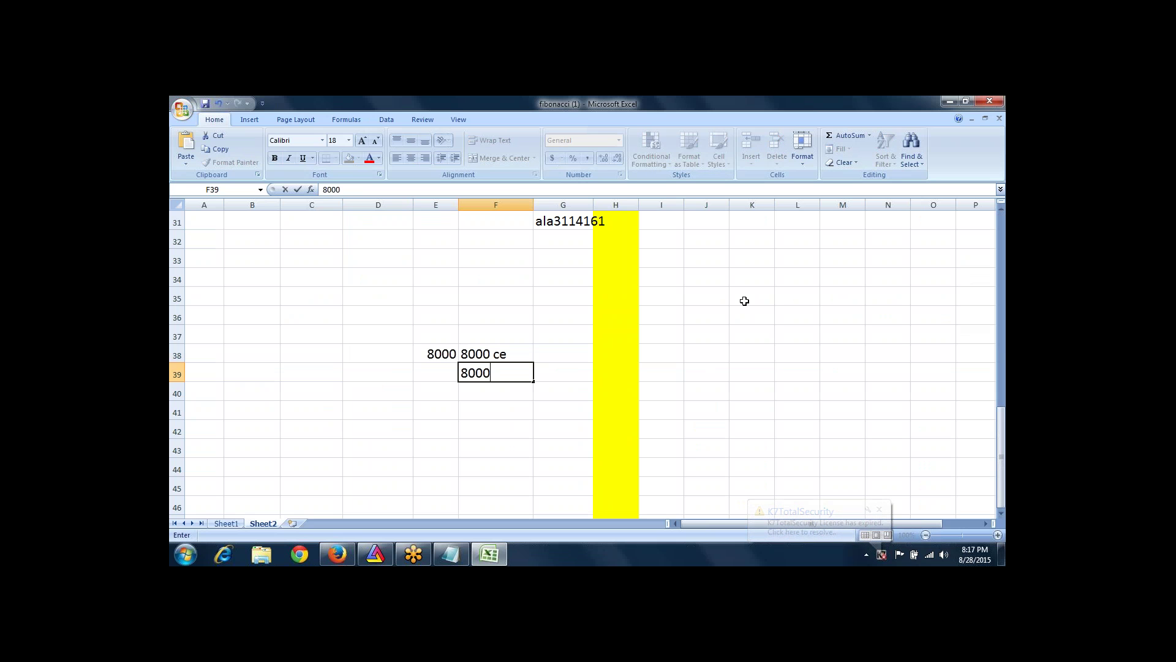
text( pe)
key(Tab)
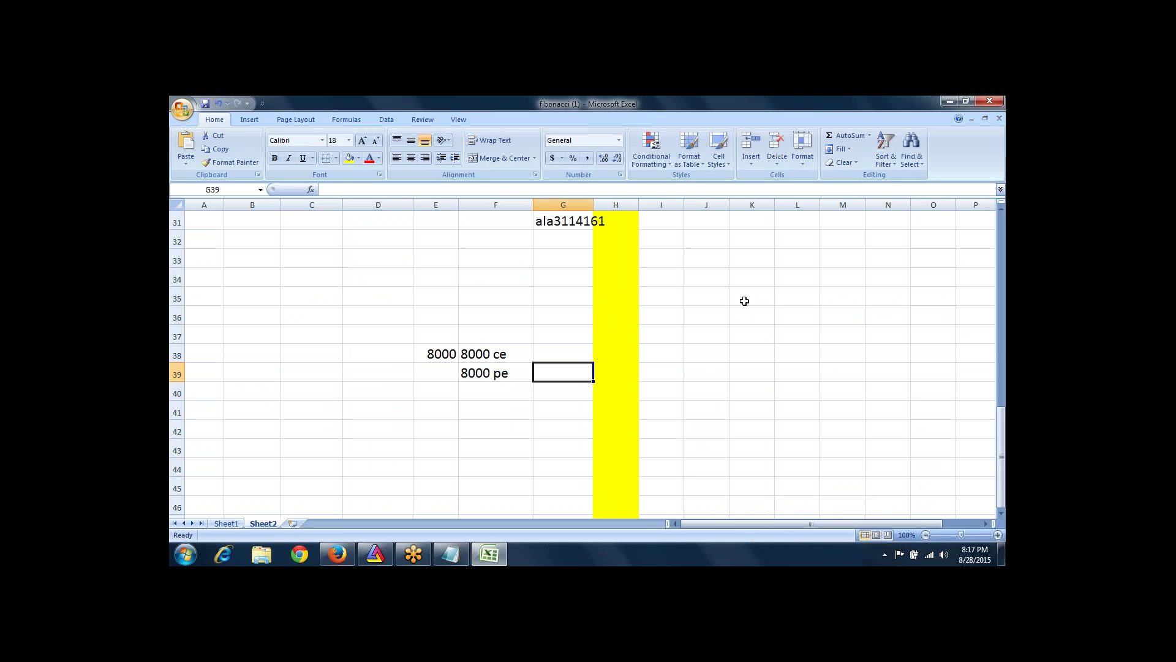
Enter a premium of 150 for both options, in G38 and G39.
key(Up)
text(150)
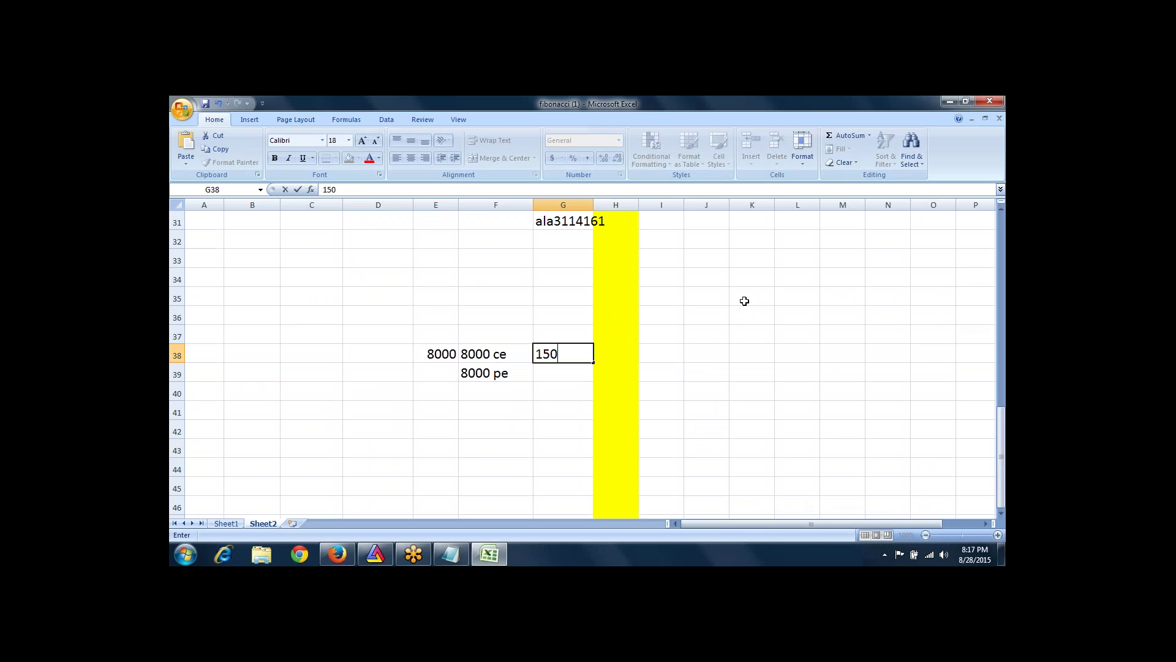
key(Return)
text(150)
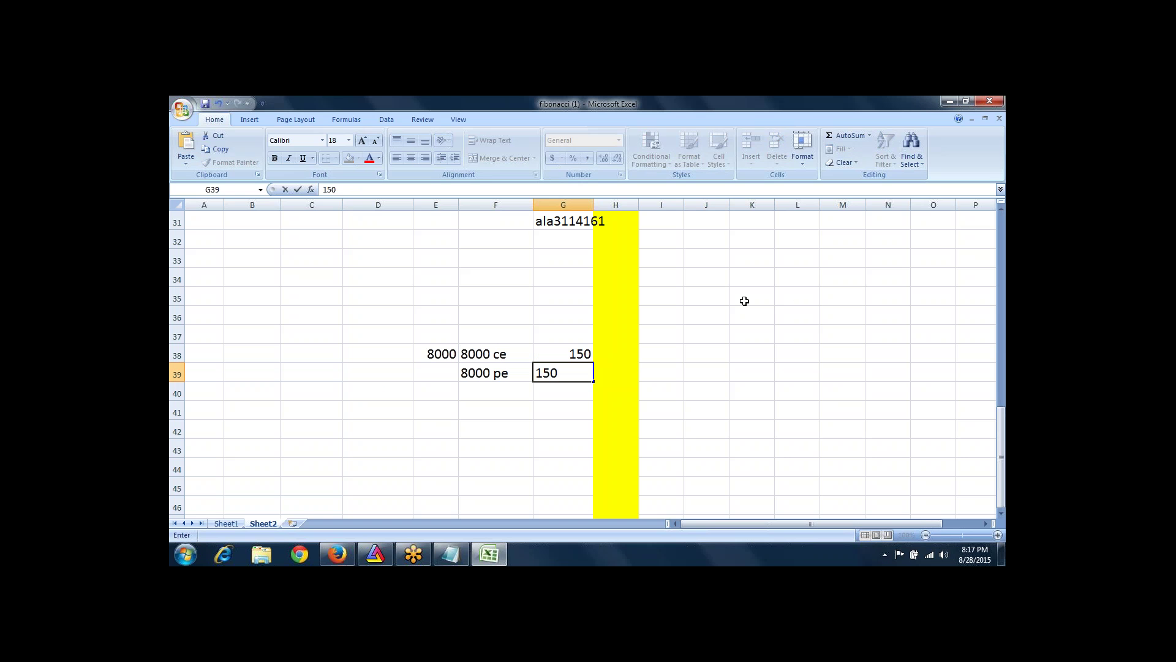
key(Tab)
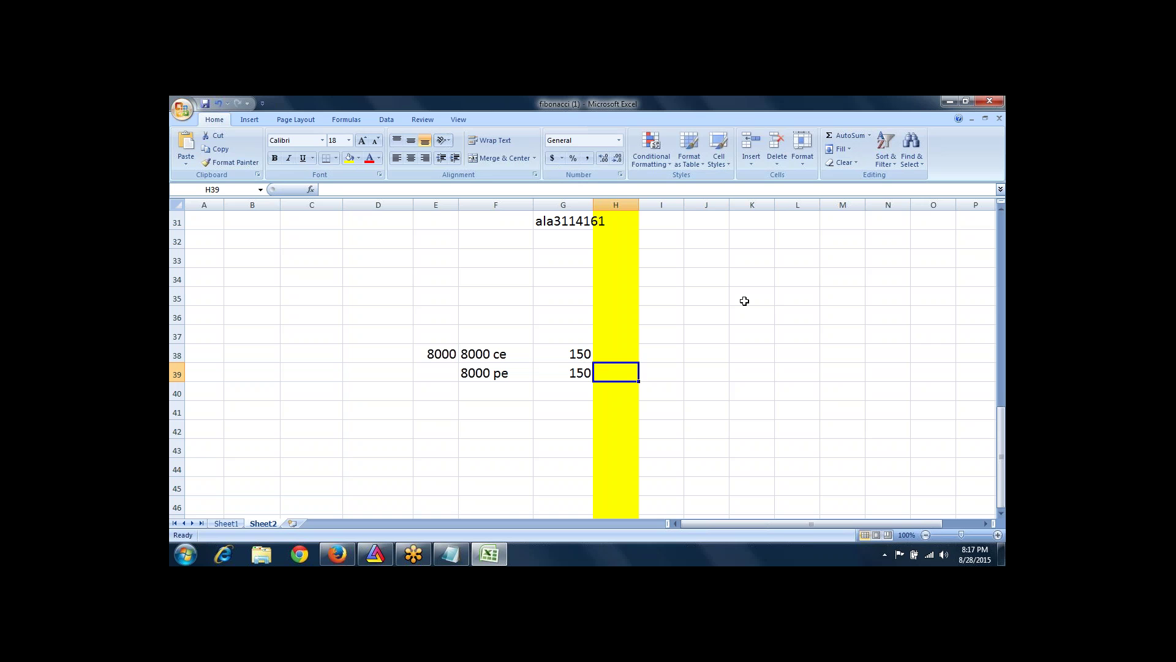
Enter 300 in I38 as the combined premium of the two options.
key(Right)
key(Up)
text(300)
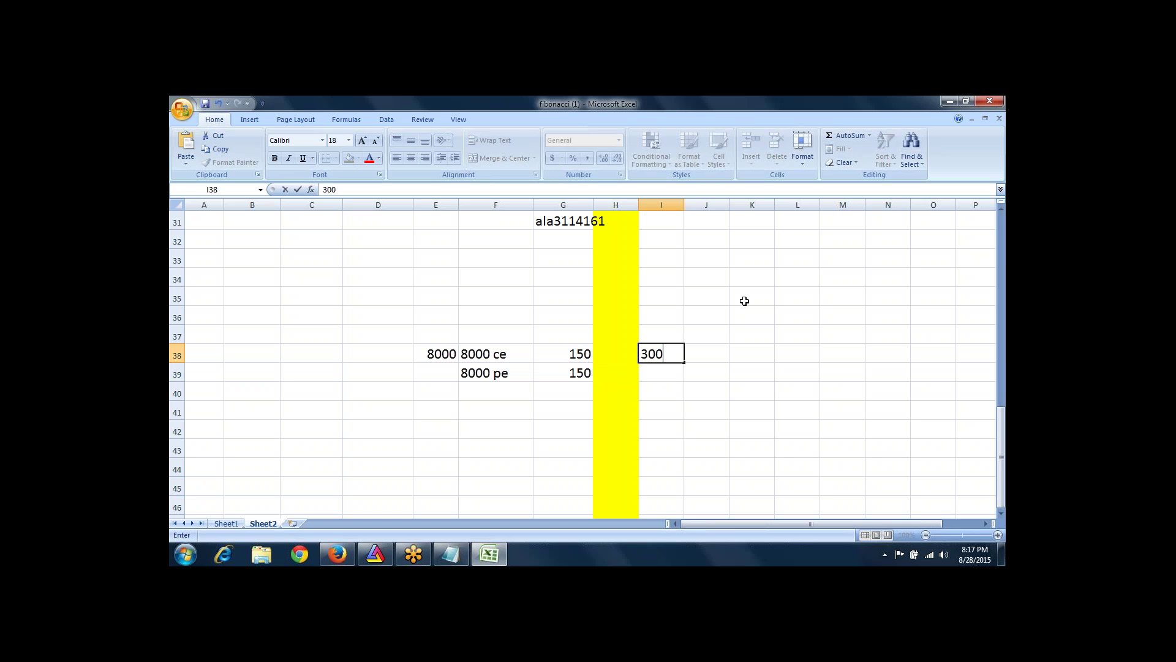
key(Return)
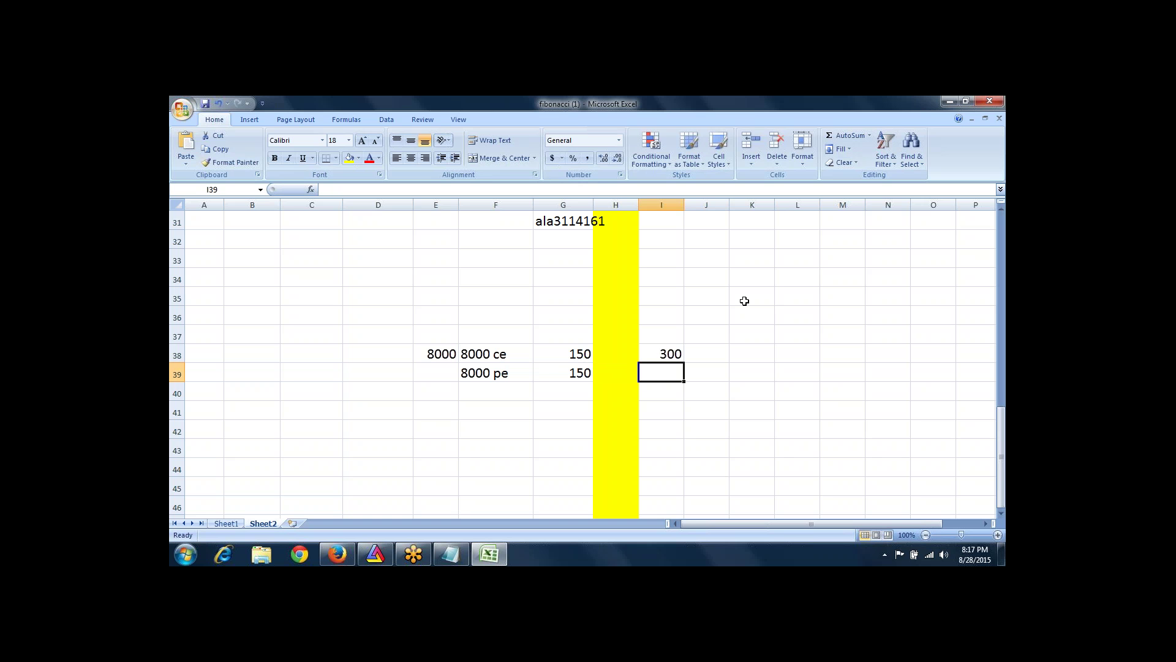
Review the option premiums and the combined figure across rows 38 and 39, stopping at J38.
key(Left)
key(Left)
key(Left)
key(Right)
key(Right)
key(Right)
key(Right)
key(Up)
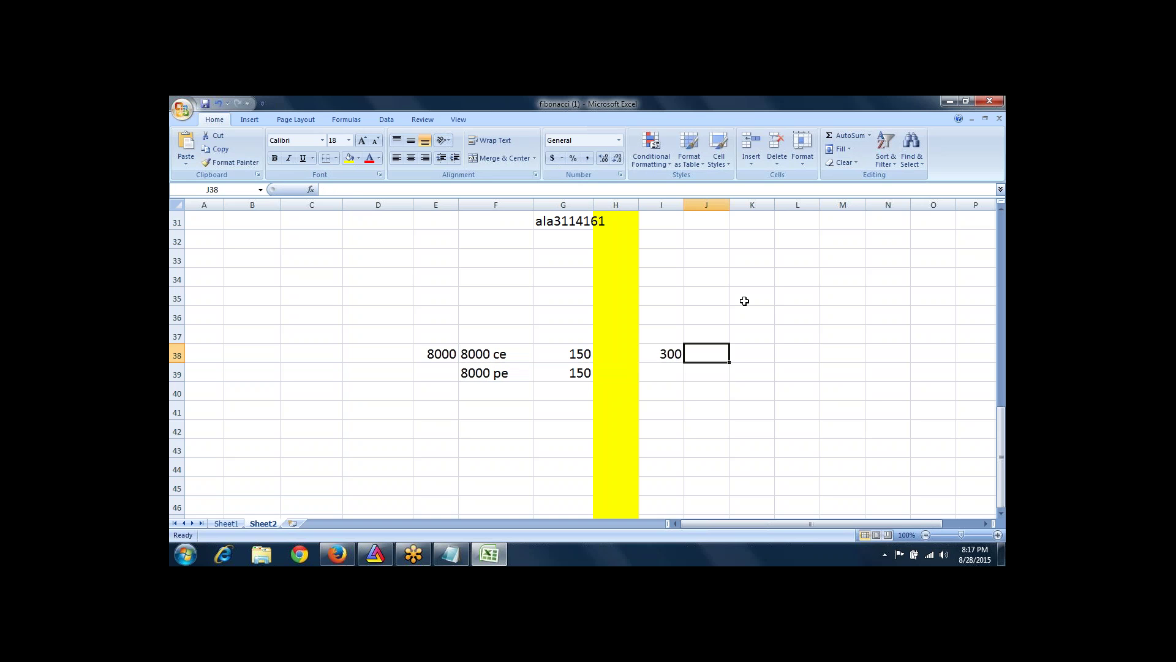
key(Left)
key(Left)
key(Left)
key(Left)
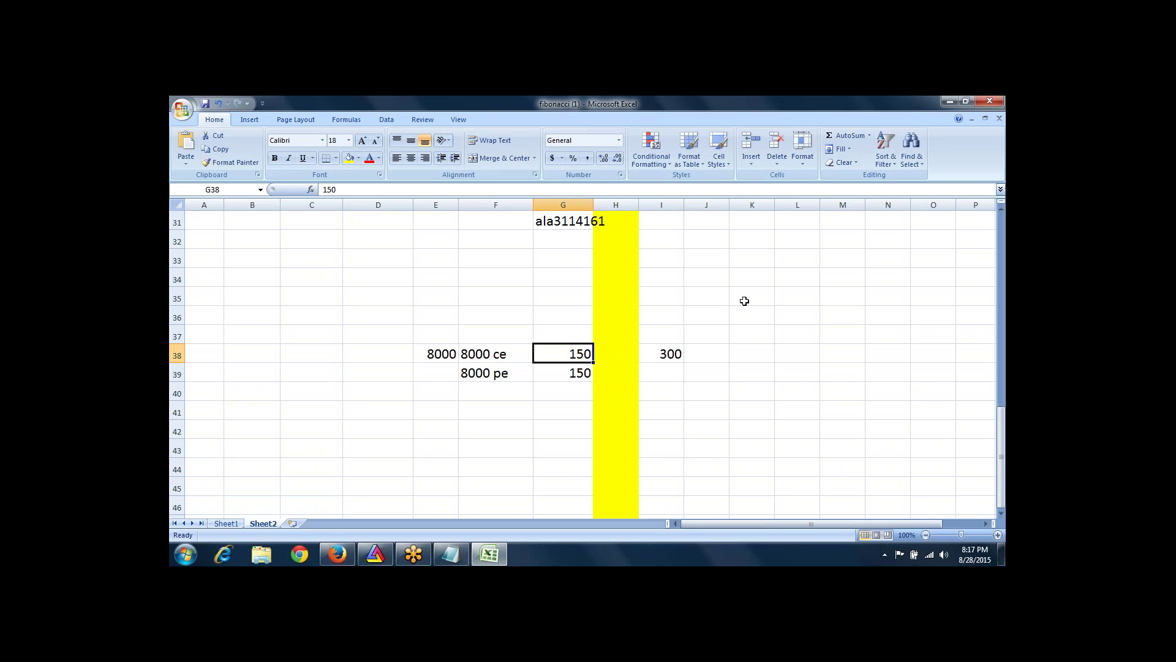
key(Right)
key(Right)
key(Right)
key(Right)
key(Right)
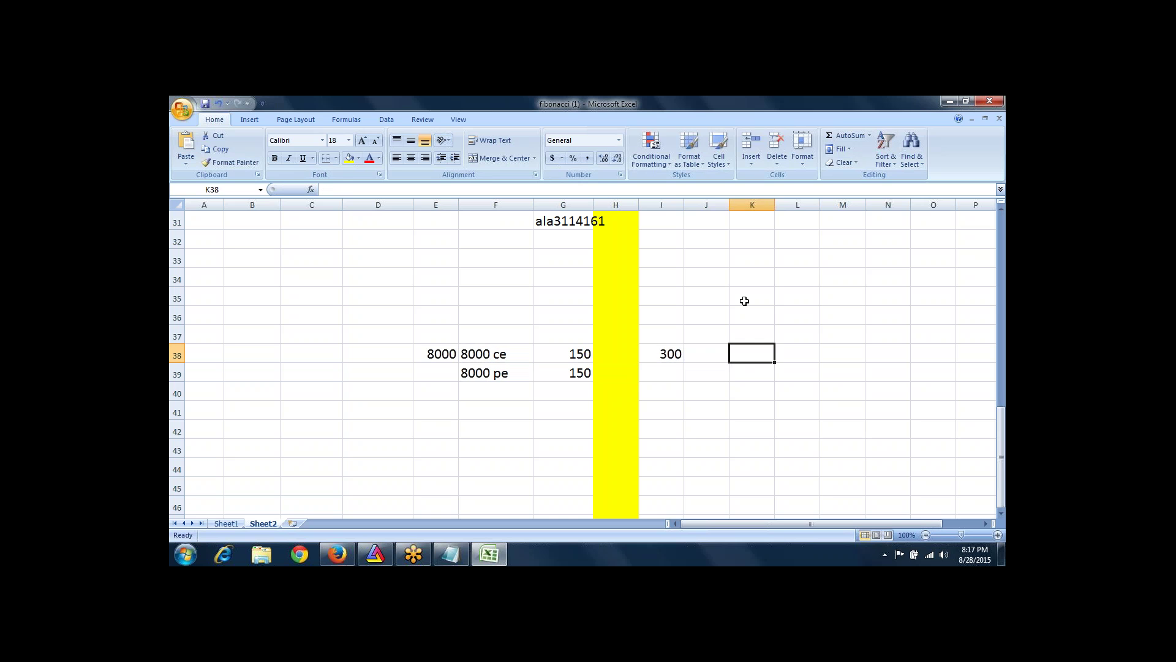
key(Left)
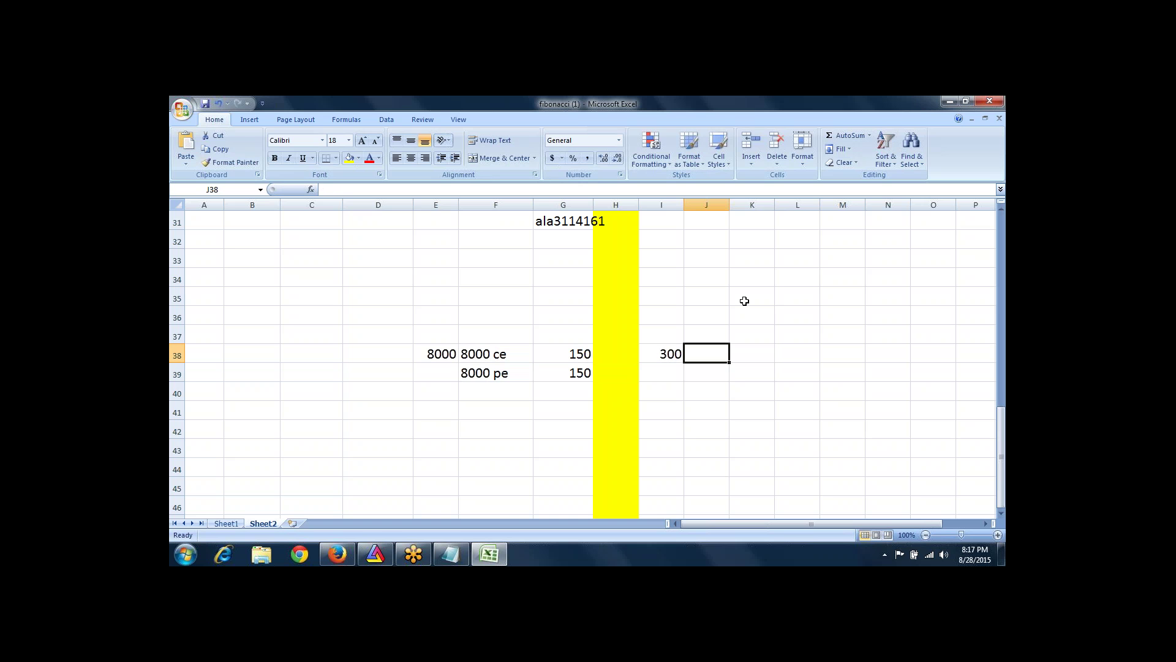
Enter 210 in J38 beside the combined premium and replace it with 145.
text(210)
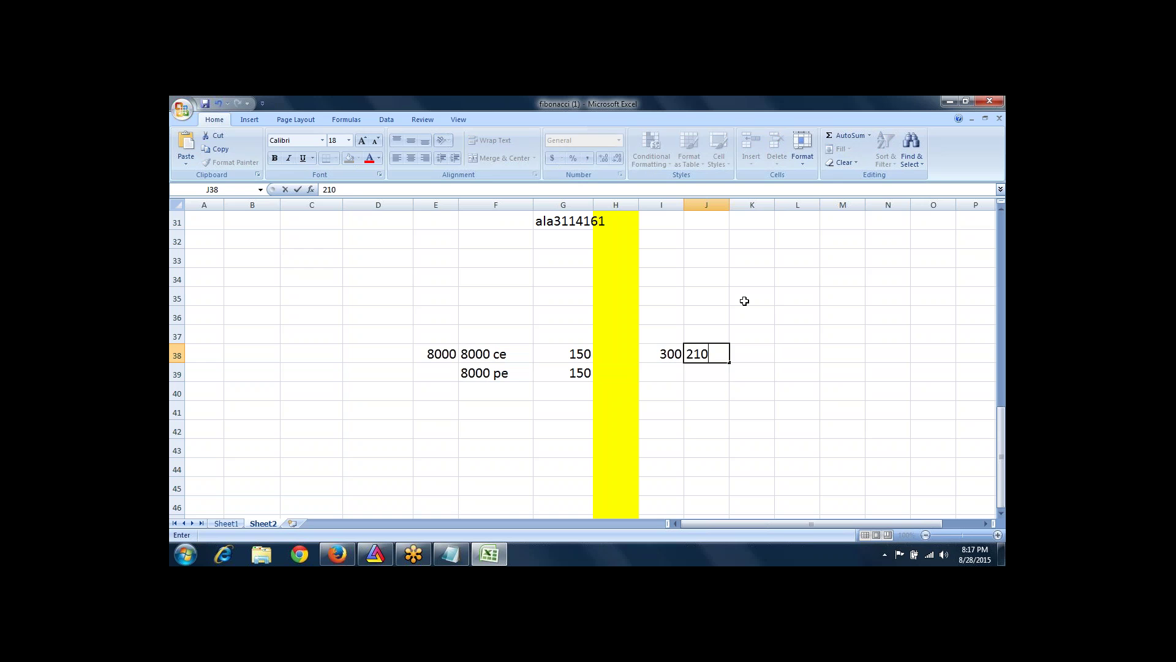
key(Return)
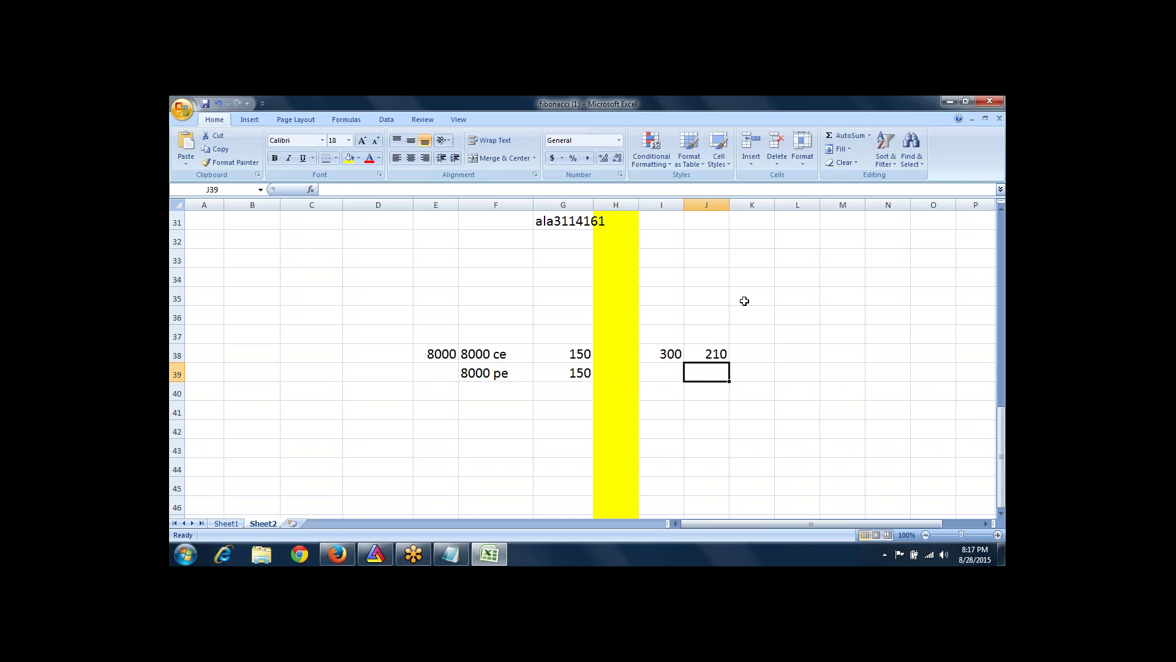
key(Up)
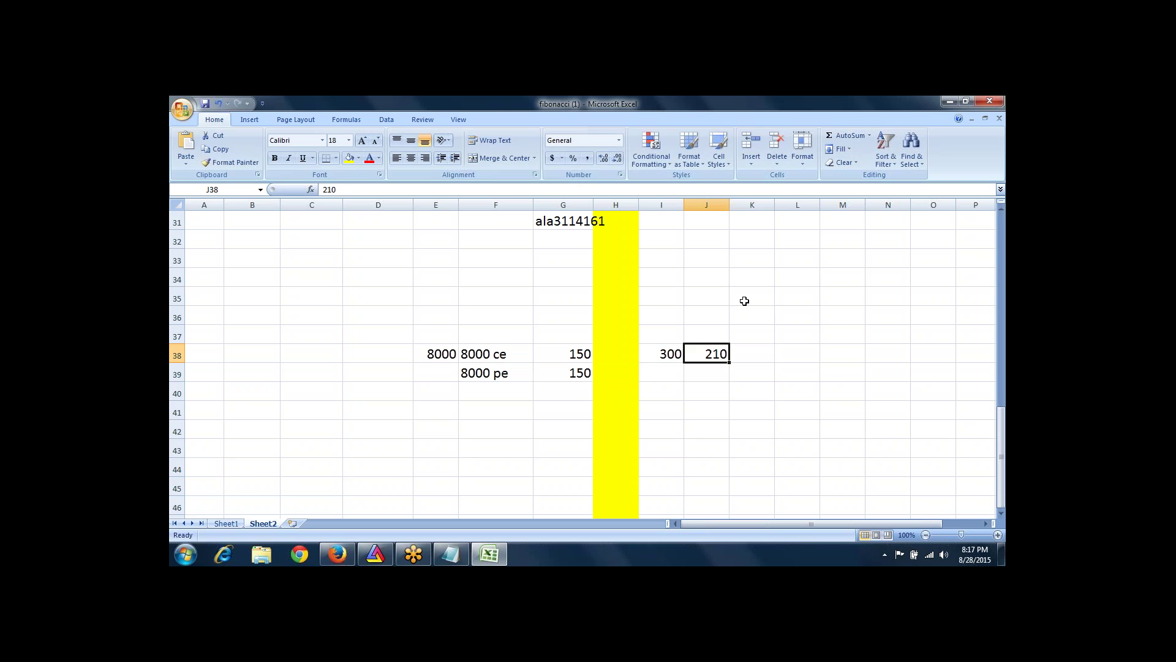
key(Delete)
text(145)
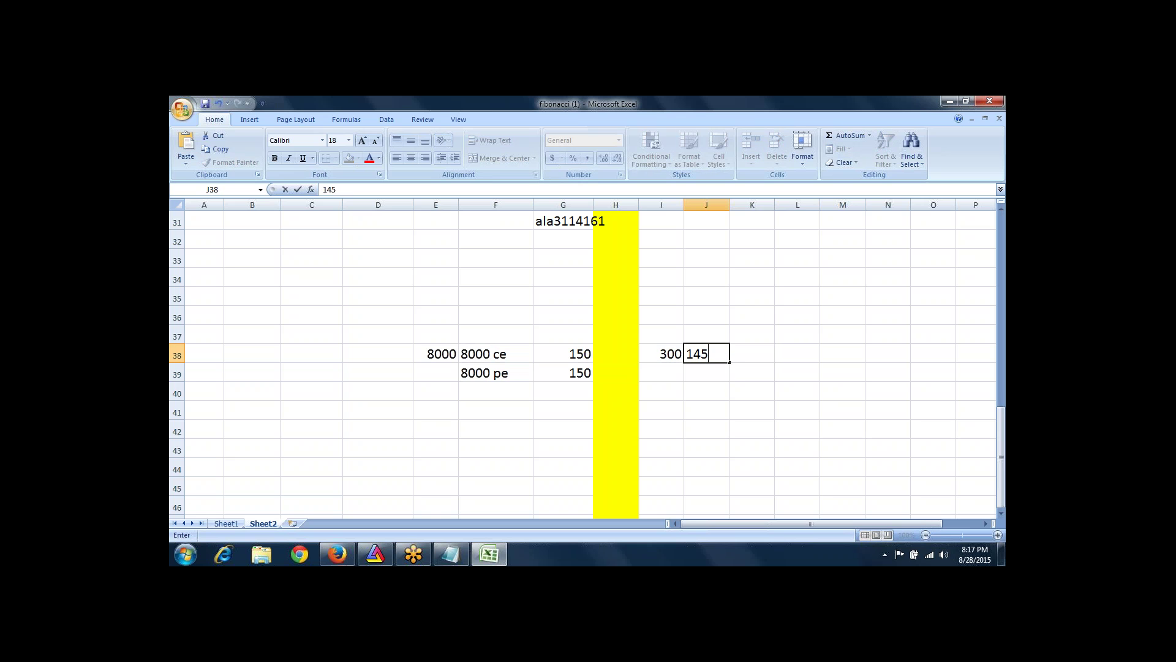
key(Return)
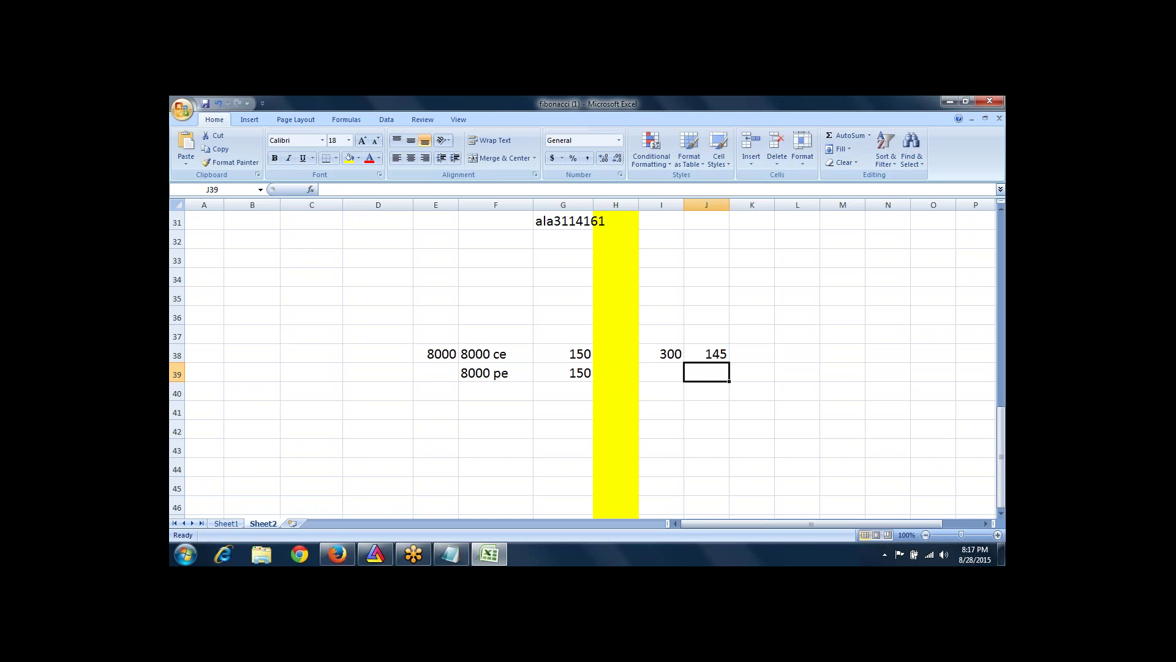
Enter the range 222-145 in J38 and clear the cell again.
key(Up)
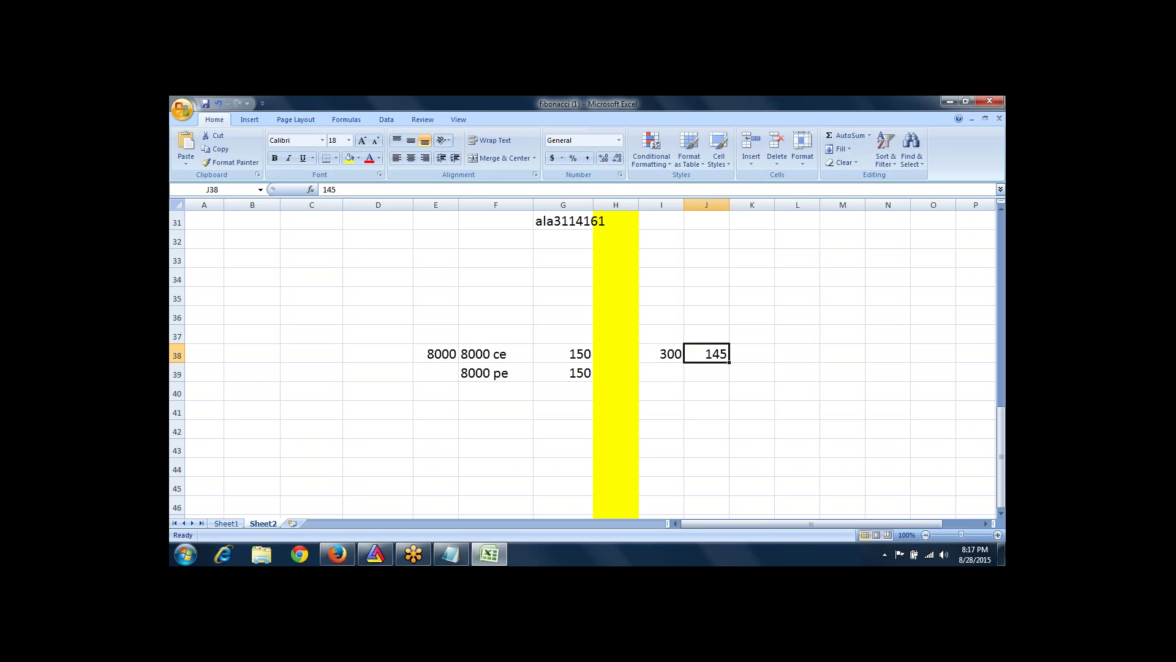
text(222-145)
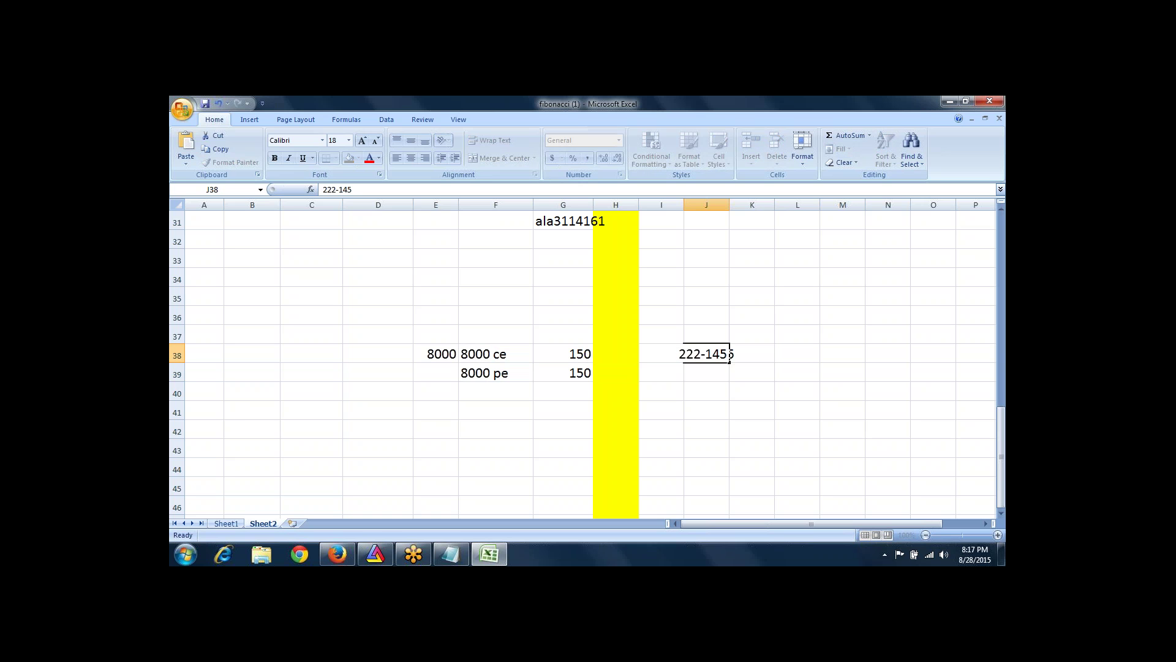
key(Return)
key(Up)
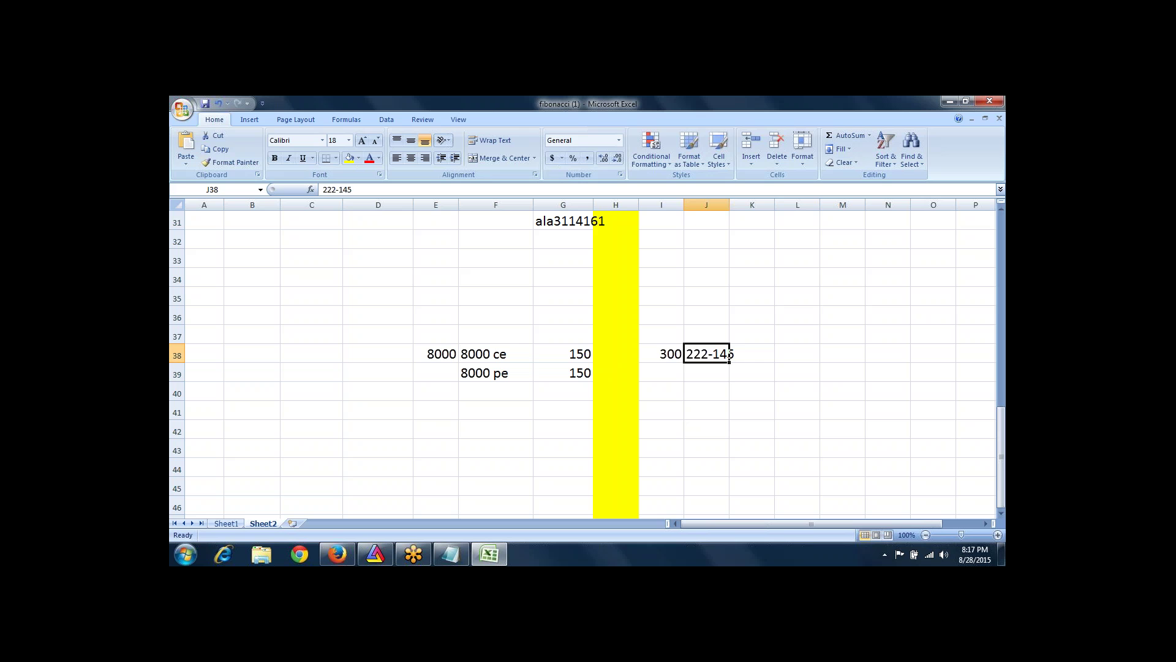
key(Delete)
key(Down)
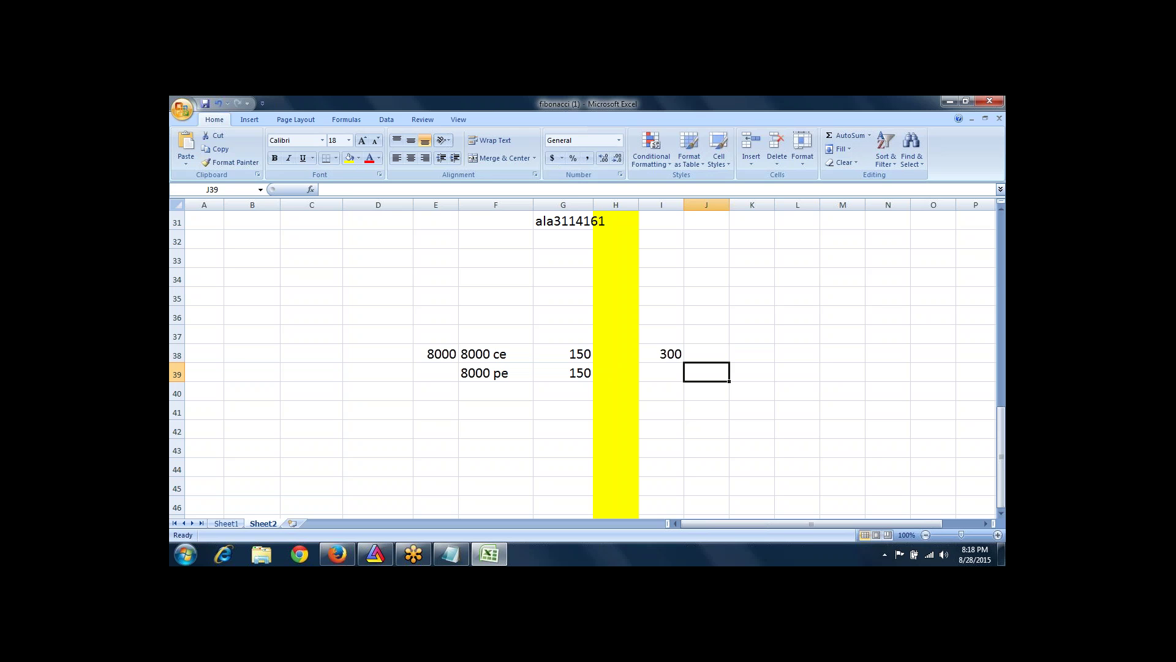
Clear the combined premium from I38 and the 8000 ce premium from G38.
key(Down)
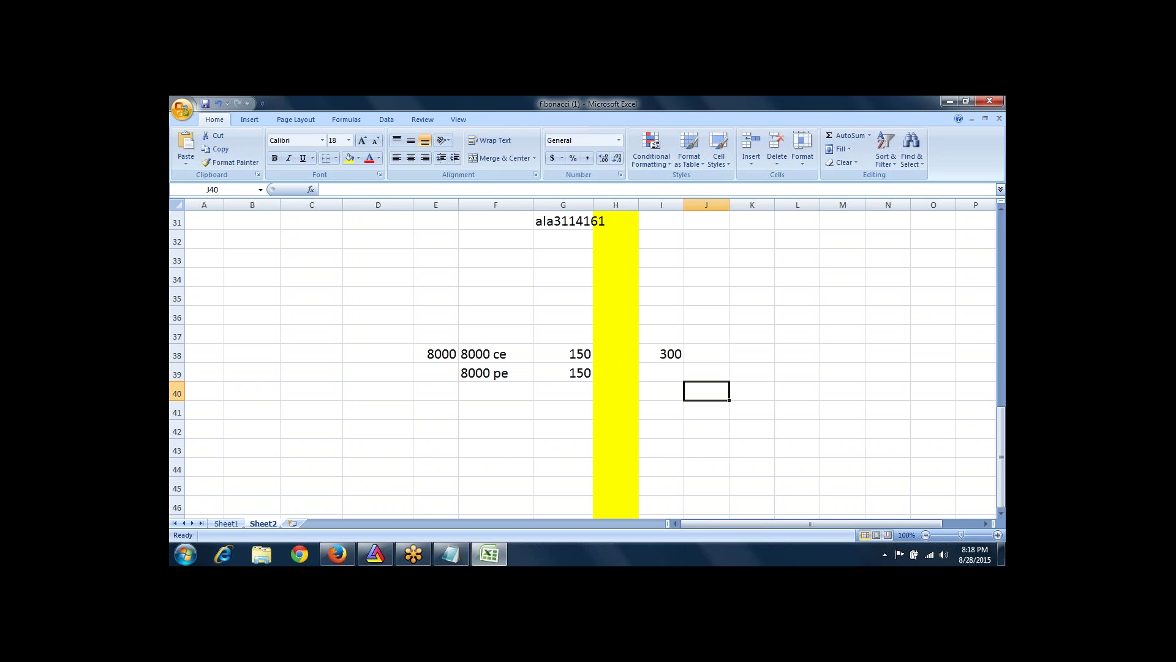
key(Up)
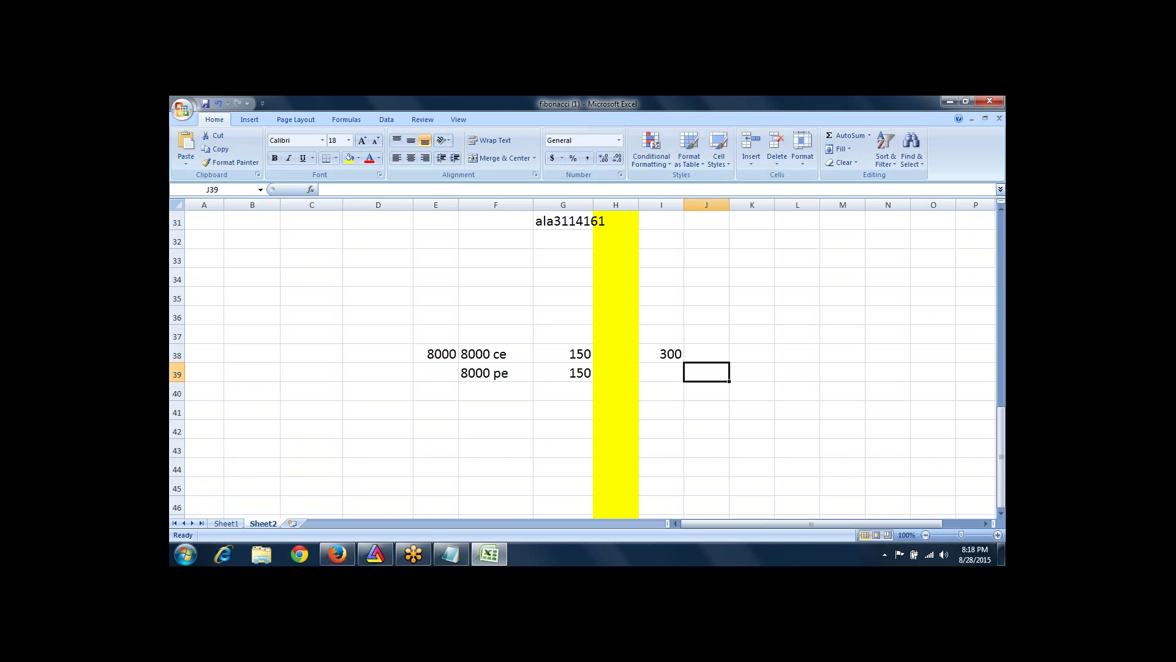
key(Up)
key(Left)
key(Delete)
key(Left)
key(Left)
key(Delete)
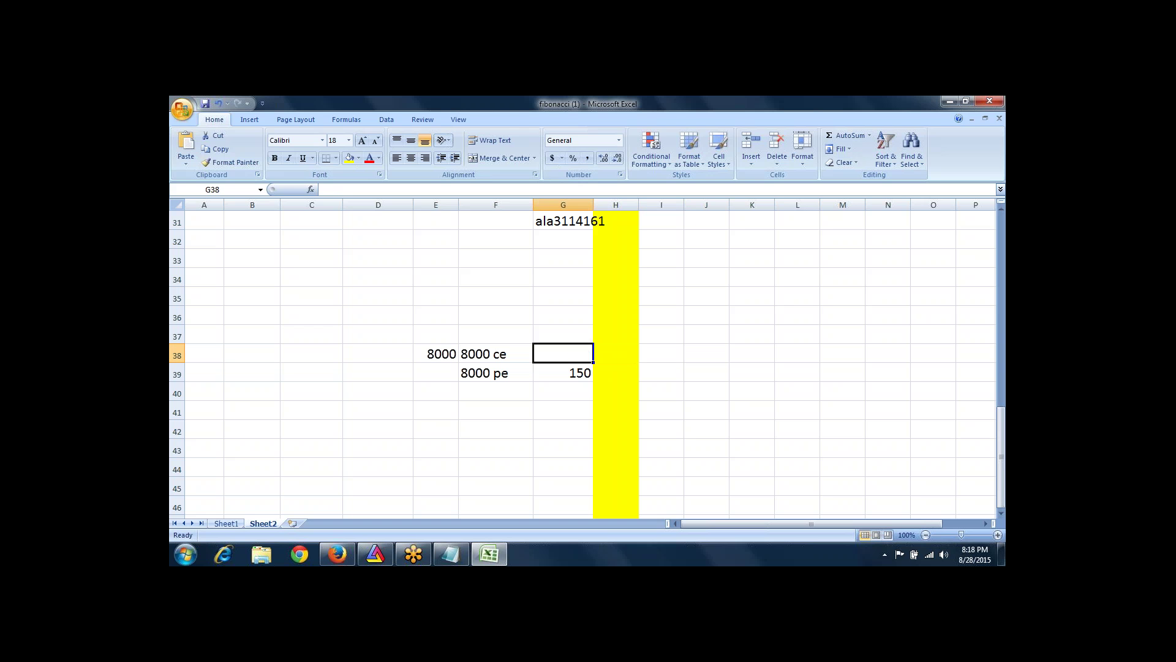
Clear the remaining option example: the 8000 pe premium in G39, both option labels in F38:F39, and the 8000 in E38.
key(Down)
key(Delete)
key(Left)
key(Delete)
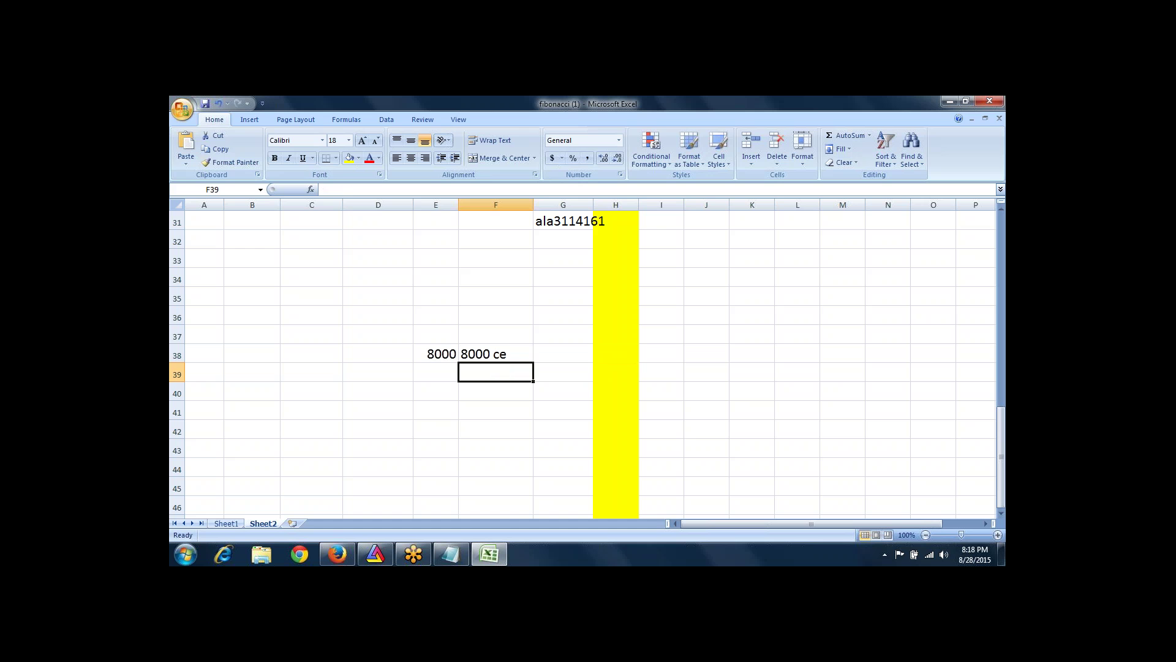
key(Up)
key(Delete)
key(Left)
key(Delete)
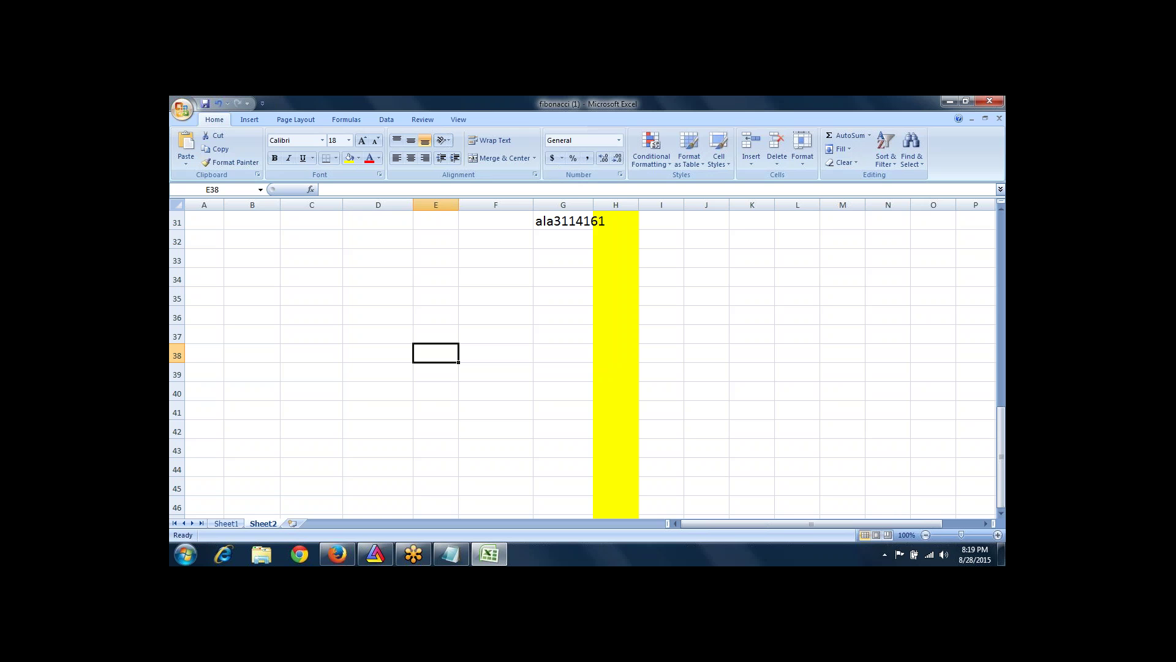
Go back up column E to the header row of the Japanese Fibonacci table to view its series.
key(Up)
key(Up)
key(Up)
key(Up)
key(Up)
key(Up)
key(Up)
key(Up)
key(Up)
key(Up)
key(Up)
key(Up)
key(Up)
key(Up)
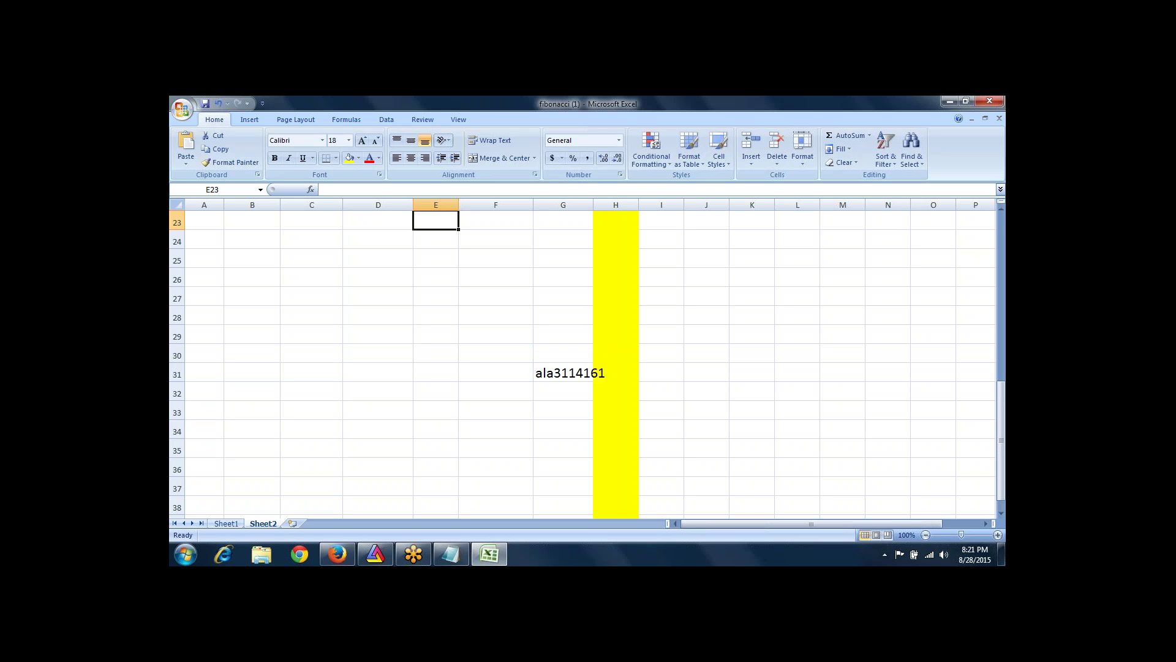
key(Up)
key(Up)
key(Up)
key(Up)
key(Up)
key(Up)
key(Up)
key(Up)
key(Up)
key(Up)
key(Up)
key(Up)
key(Up)
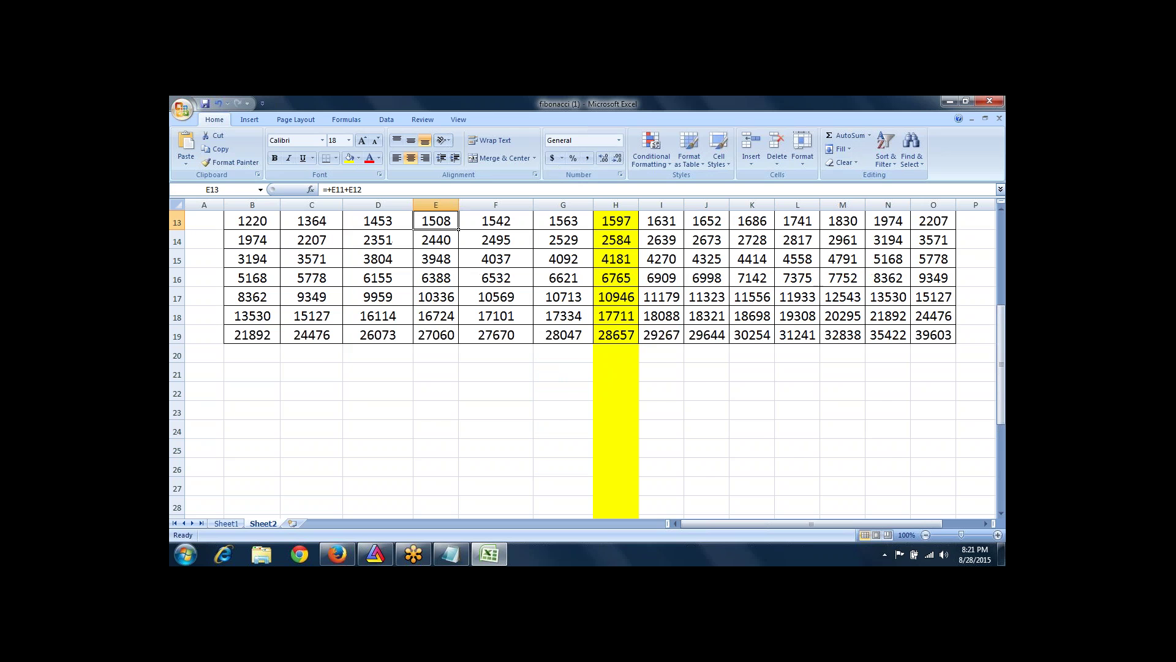
key(Up)
key(Up)
key(Up)
key(Up)
key(Up)
key(Up)
key(Up)
key(Up)
key(Up)
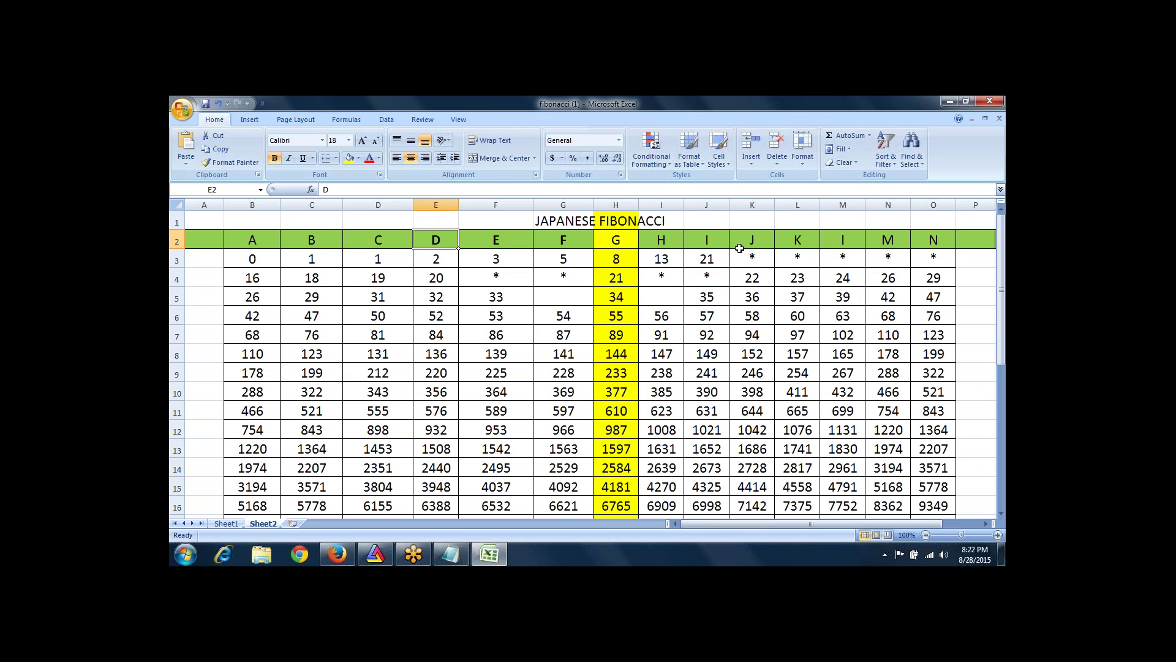
Examine the highlighted G series of the Fibonacci table from H14 up to the values around H8.
click(631, 473)
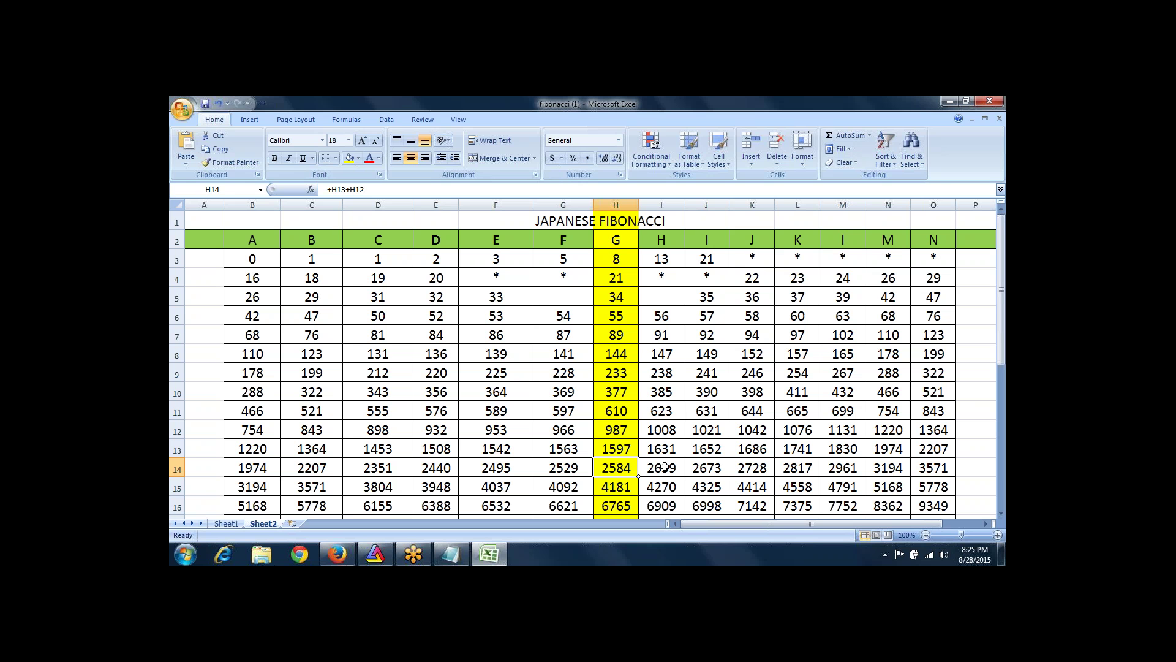
key(Up)
key(Up)
key(Up)
key(Up)
key(Up)
key(Up)
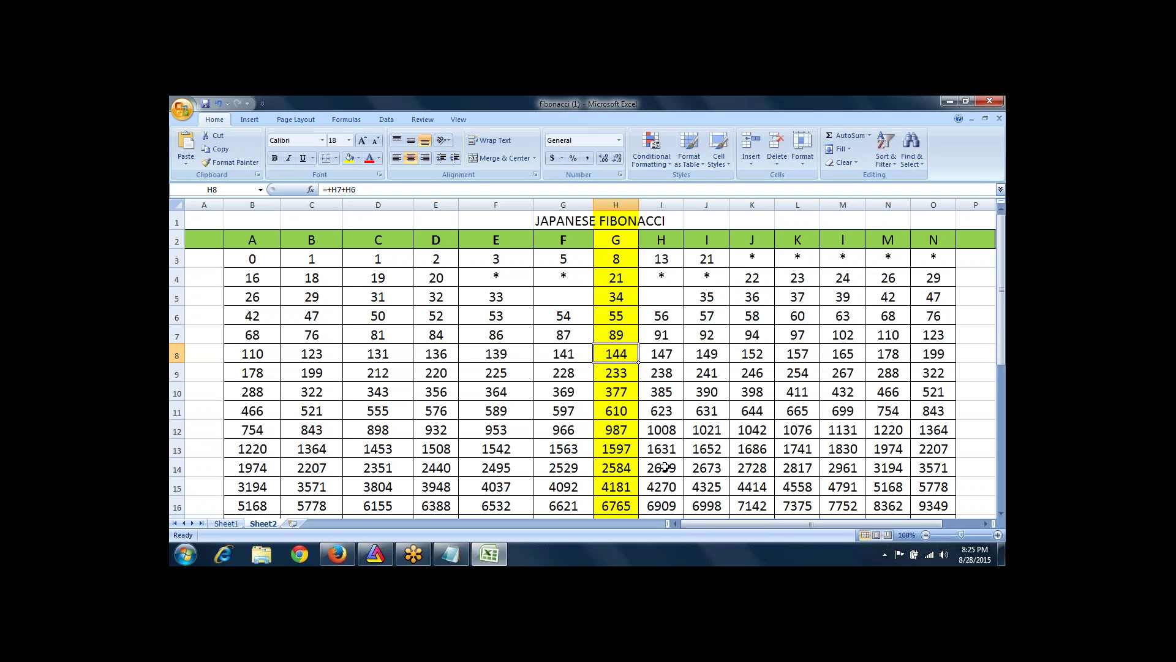
key(Up)
key(Down)
key(Down)
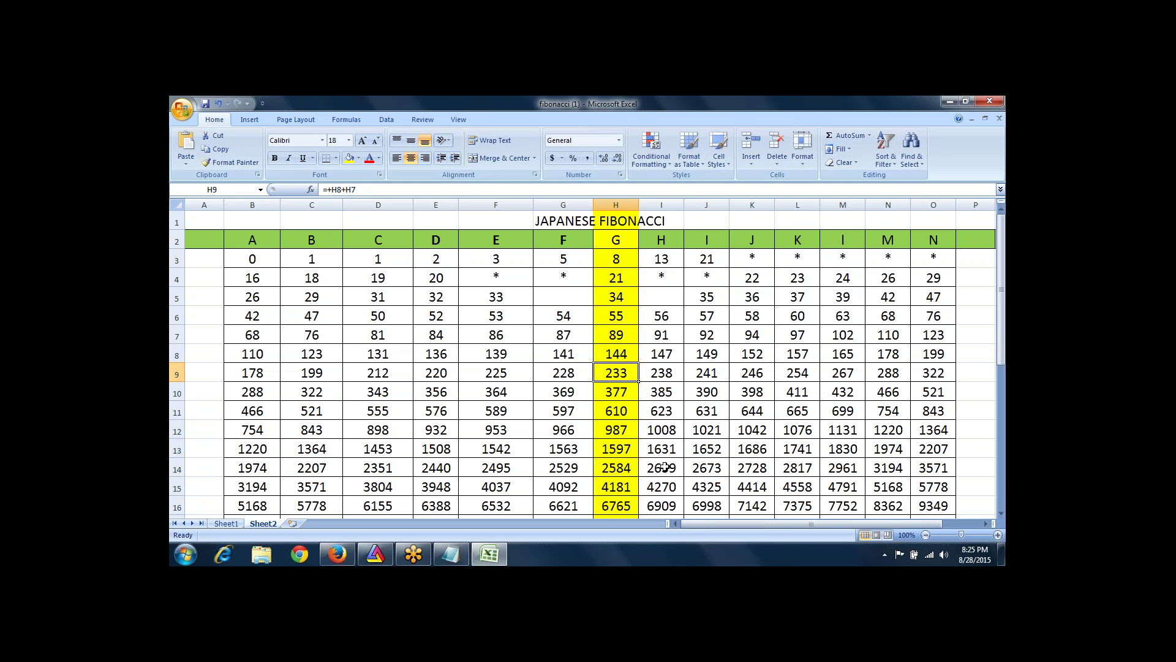
key(Up)
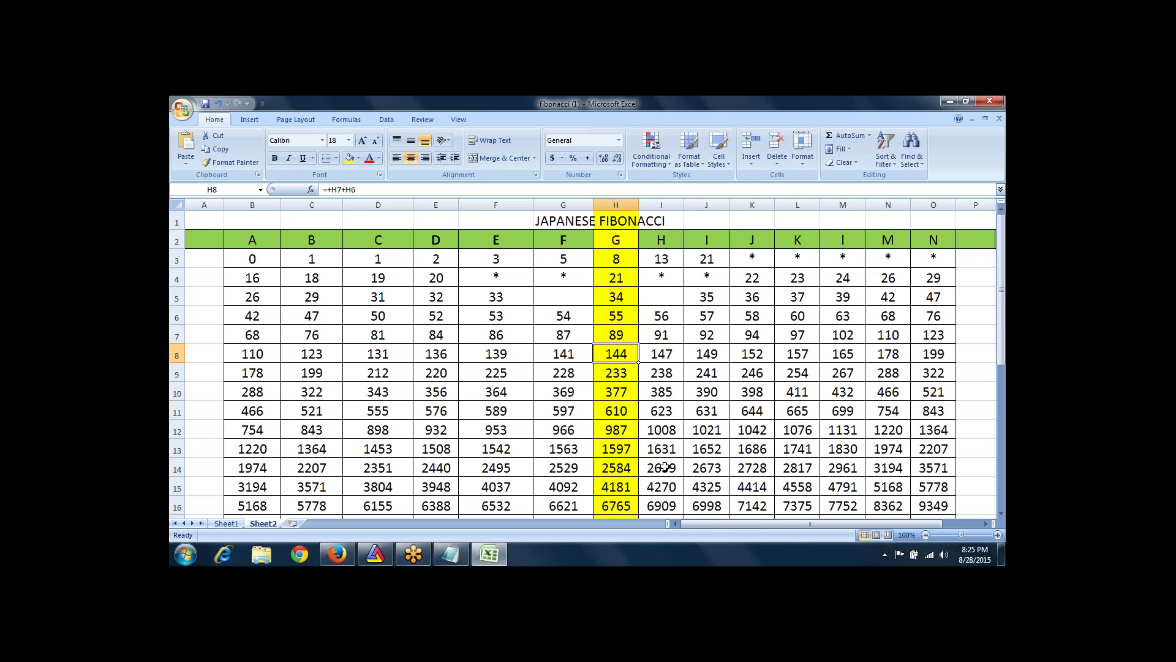
Trace the highlighted Fibonacci series up to H5 and back down through its successive values to H13.
key(Up)
key(Up)
key(Down)
key(Down)
key(Down)
key(Down)
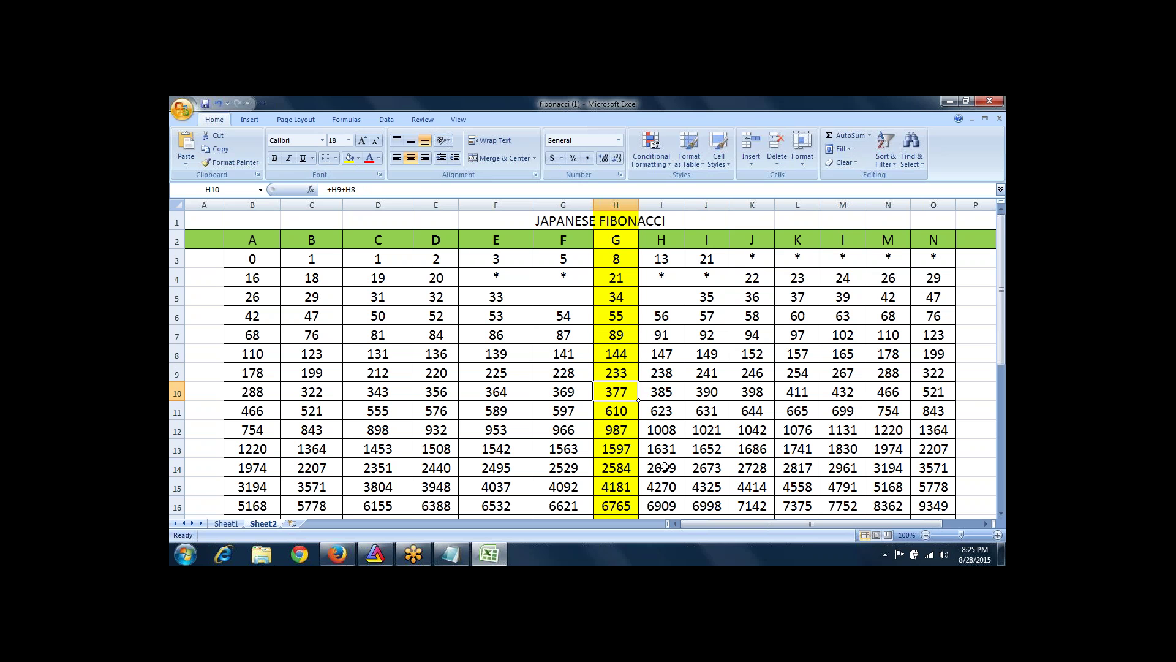
key(Up)
key(Up)
key(Up)
key(Up)
key(Down)
key(Down)
key(Down)
key(Down)
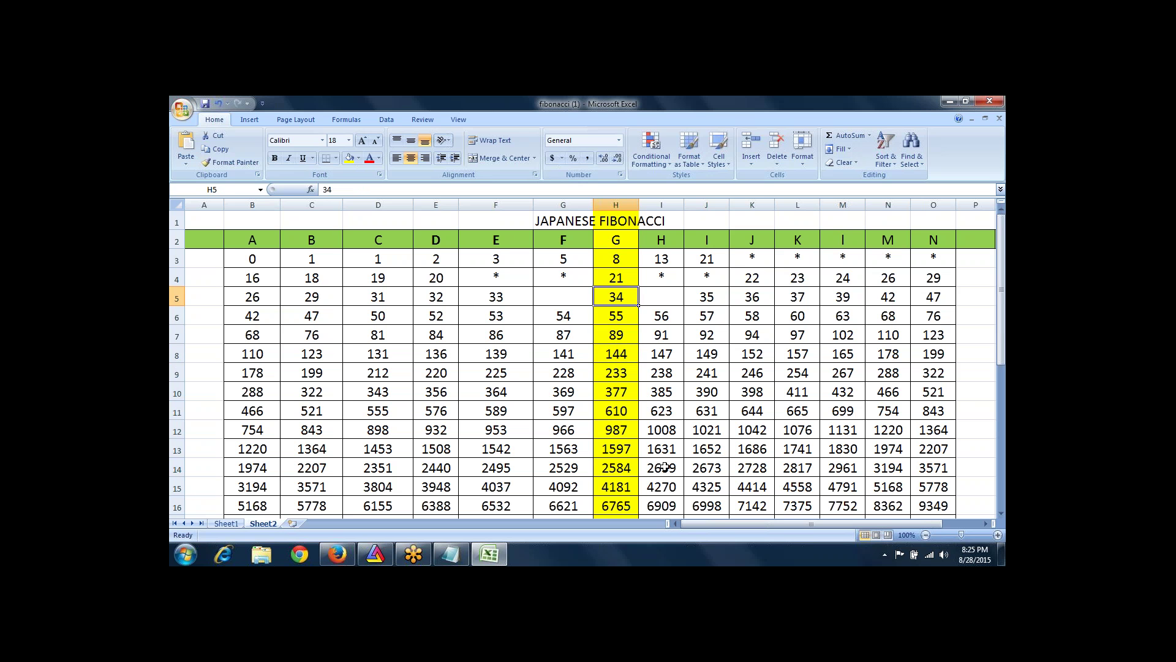
key(Down)
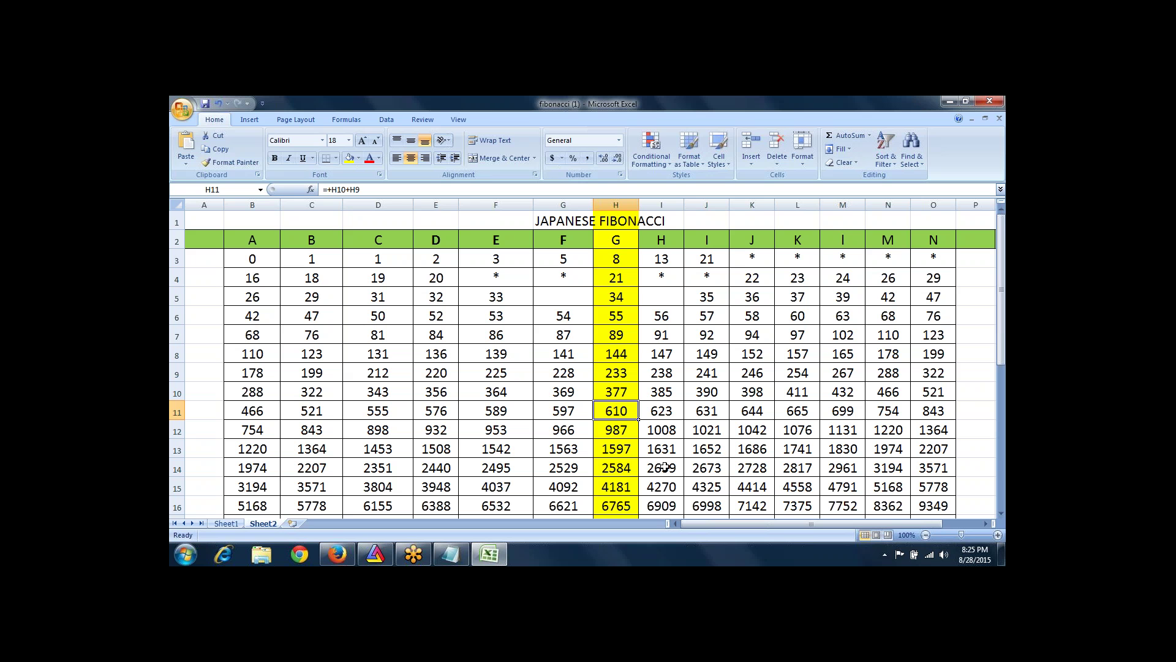
key(Down)
key(Down)
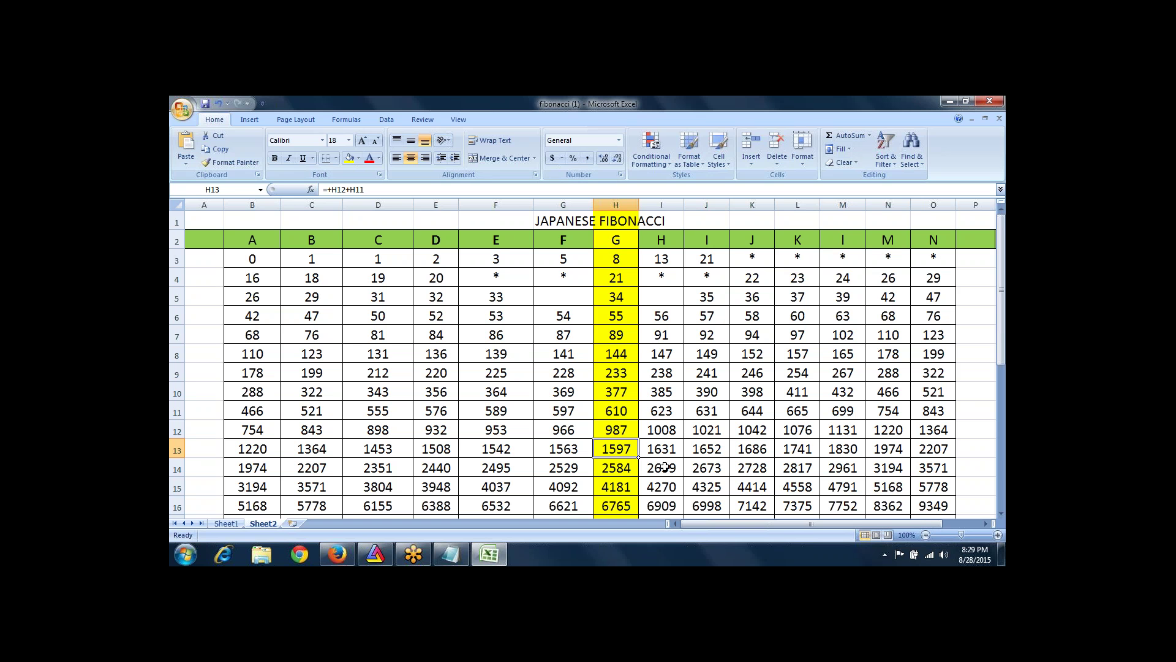
Review the highlighted values from H13 back up to H8, compare H8 with H9, and stop at H8.
key(Up)
key(Up)
key(Up)
key(Up)
key(Up)
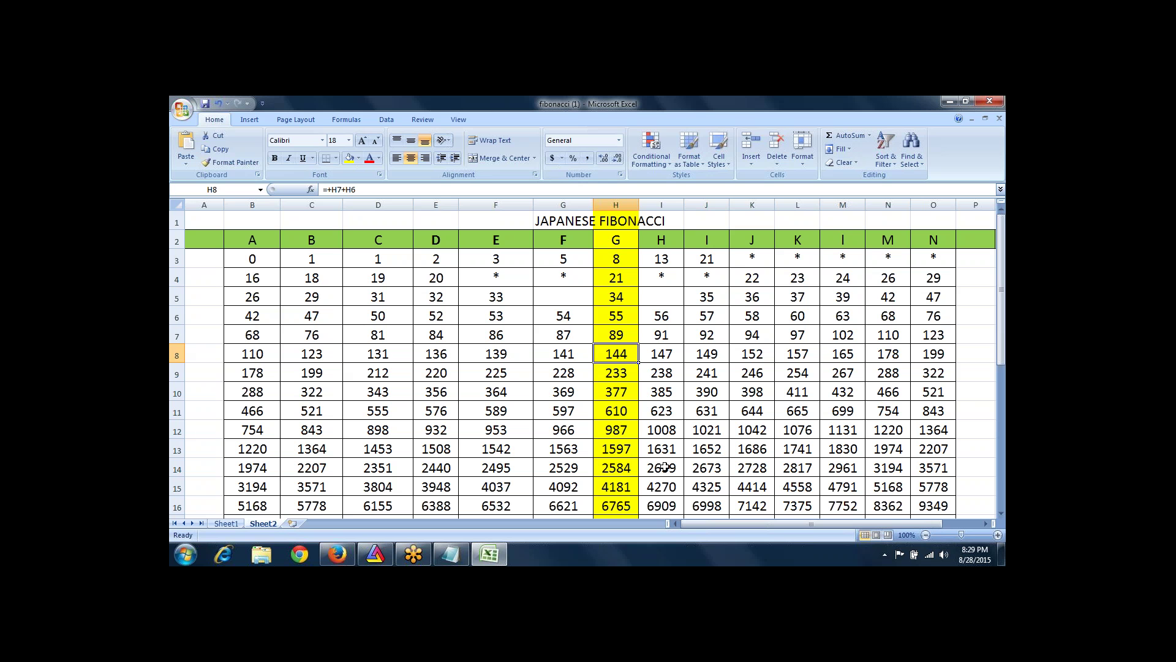
key(Down)
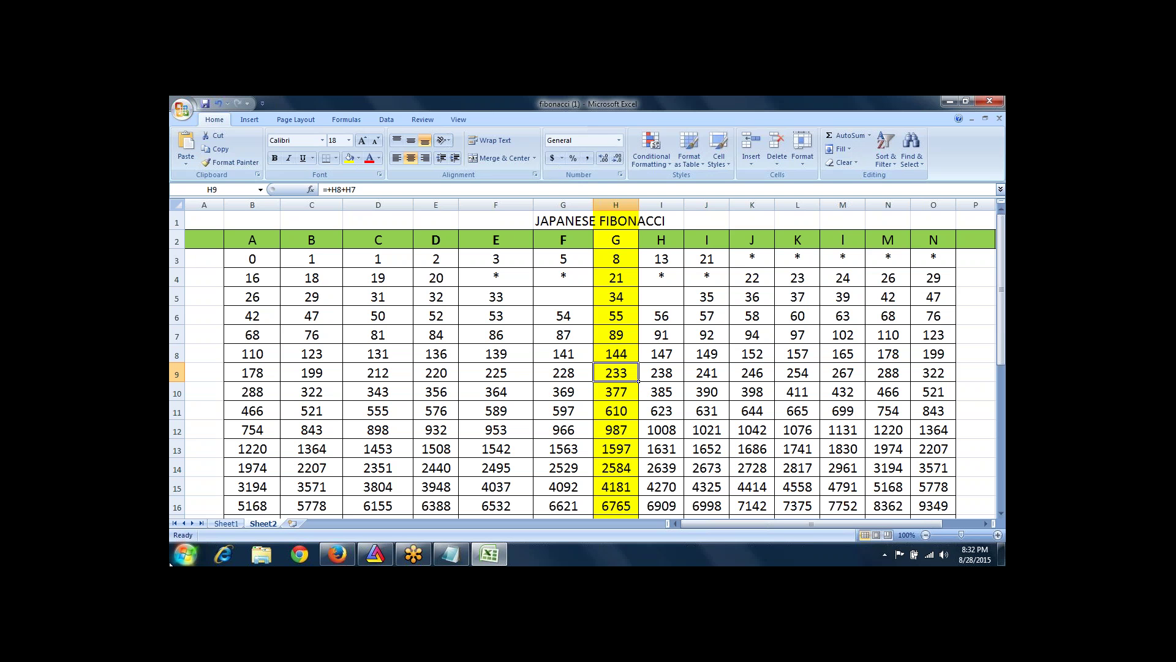
click(617, 356)
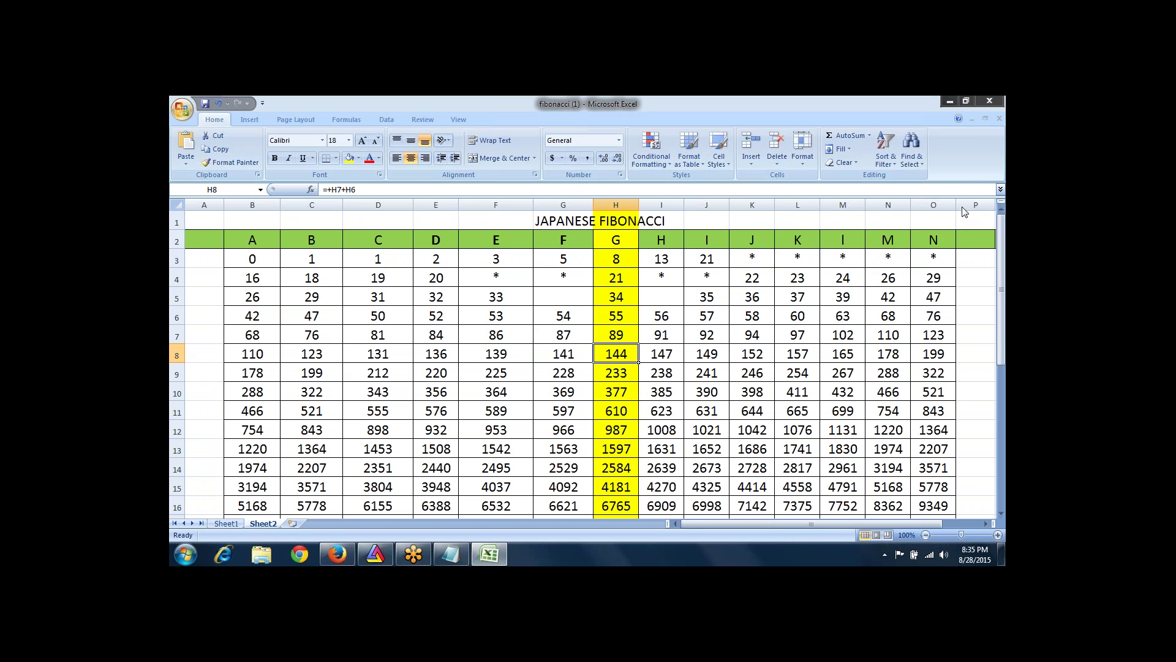
click(922, 367)
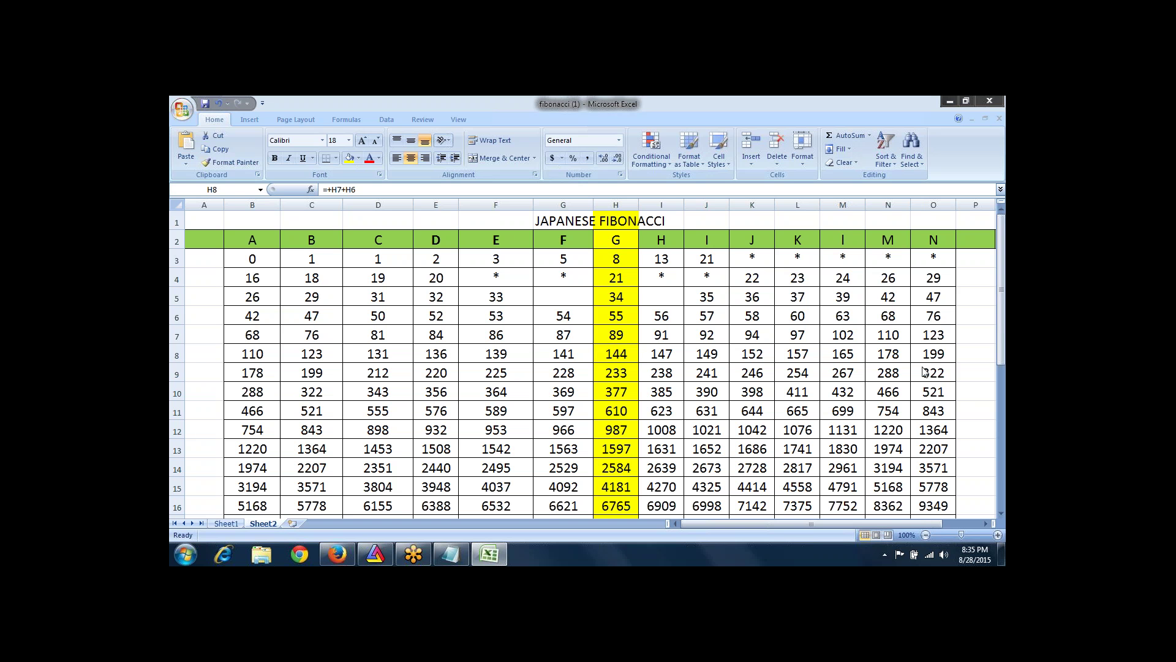